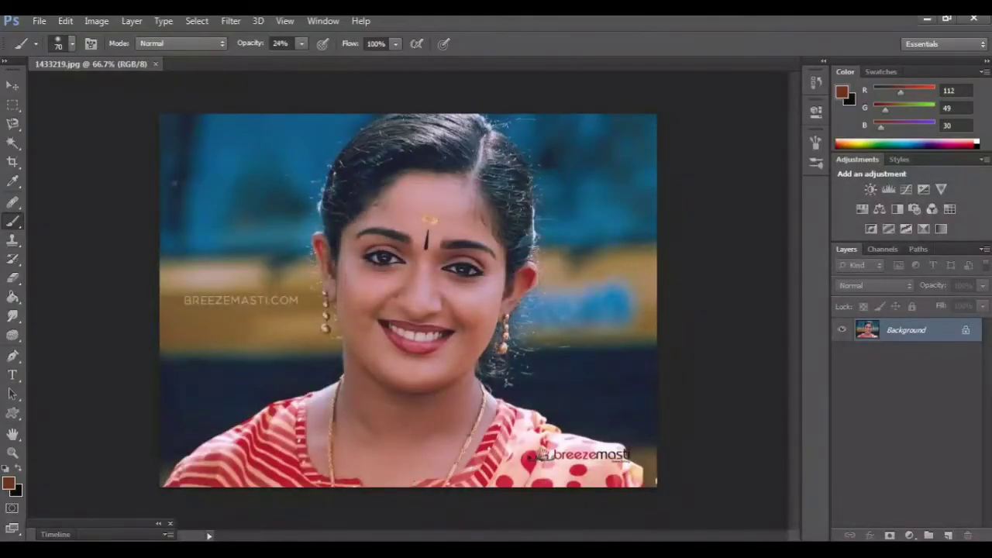
Select the Pen Tool from the pen flyout in the toolbox
{"action": "left_click", "coordinate": [12, 355]}
{"action": "left_click", "coordinate": [66, 353]}
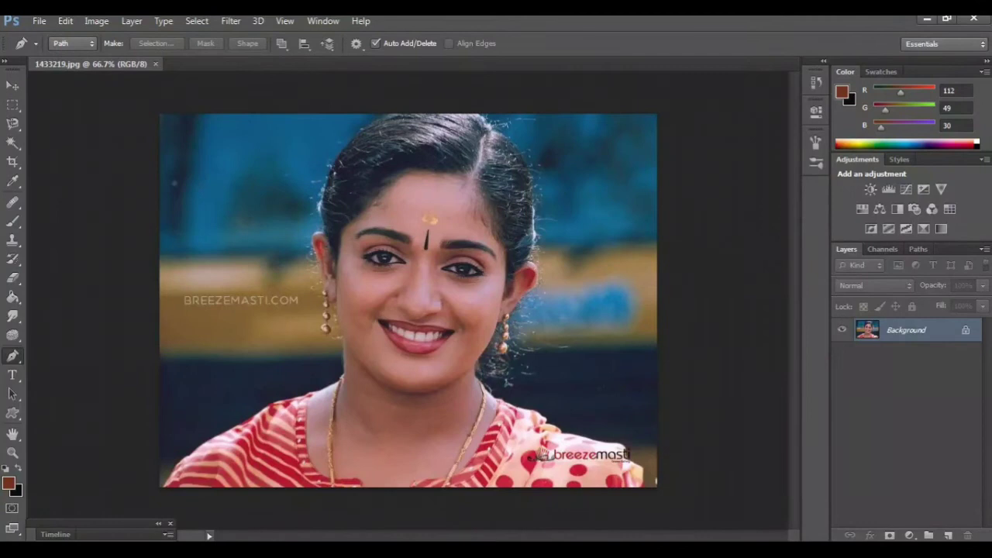
Zoom in and start the pen path at the bottom-left corner, curving up the shoulder
{"action": "key", "text": "ctrl+plus"}
{"action": "key", "text": "ctrl+plus"}
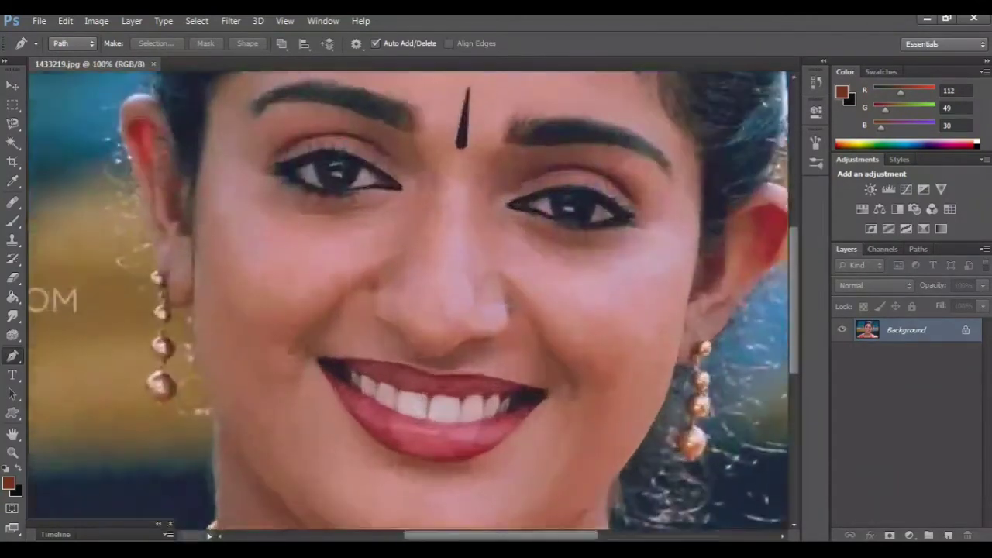
{"action": "scroll", "coordinate": [408, 303], "scroll_direction": "left", "scroll_amount": 5}
{"action": "scroll", "coordinate": [409, 302], "scroll_direction": "down", "scroll_amount": 3}
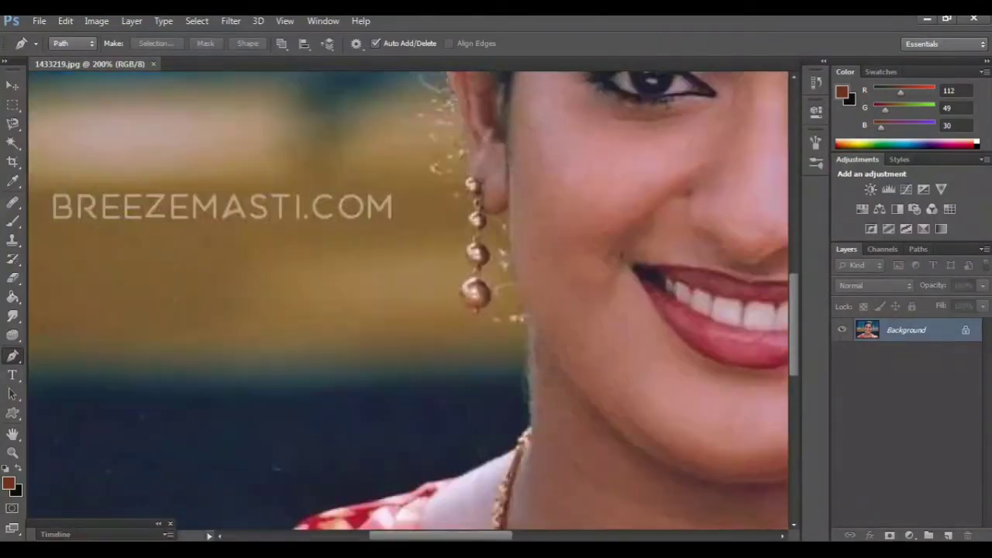
{"action": "scroll", "coordinate": [408, 303], "scroll_direction": "down", "scroll_amount": 5}
{"action": "scroll", "coordinate": [409, 303], "scroll_direction": "down", "scroll_amount": 3}
{"action": "scroll", "coordinate": [419, 287], "scroll_direction": "left", "scroll_amount": 3}
{"action": "scroll", "coordinate": [419, 286], "scroll_direction": "down", "scroll_amount": 1}
{"action": "scroll", "coordinate": [418, 287], "scroll_direction": "down", "scroll_amount": 2}
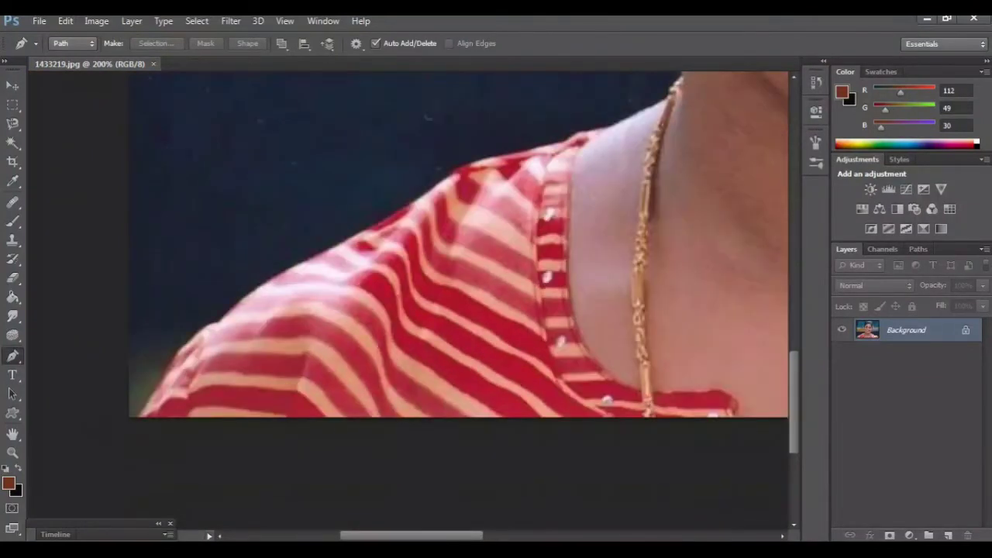
{"action": "left_click", "coordinate": [137, 420]}
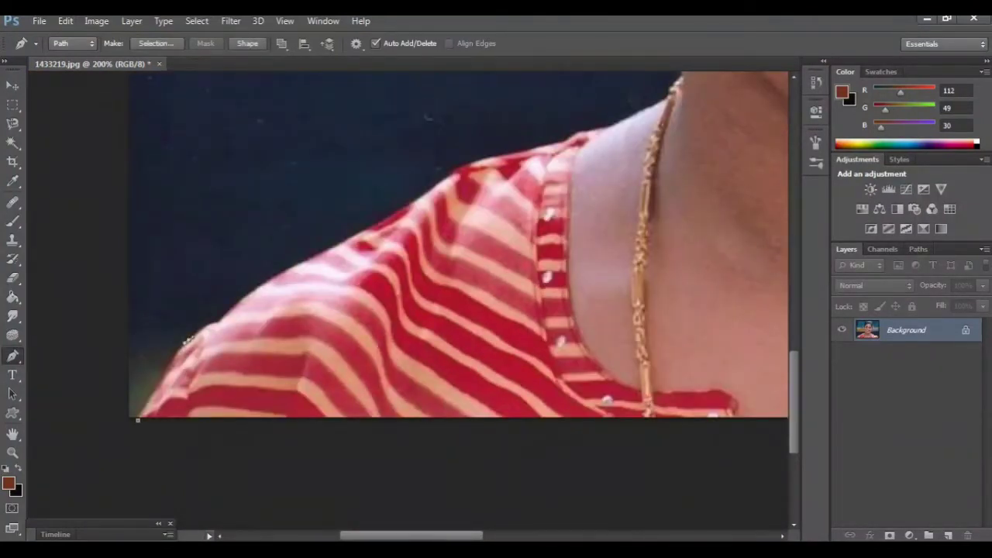
{"action": "left_click_drag", "start_coordinate": [189, 340], "coordinate": [221, 324]}
{"action": "left_click_drag", "start_coordinate": [268, 283], "coordinate": [290, 268]}
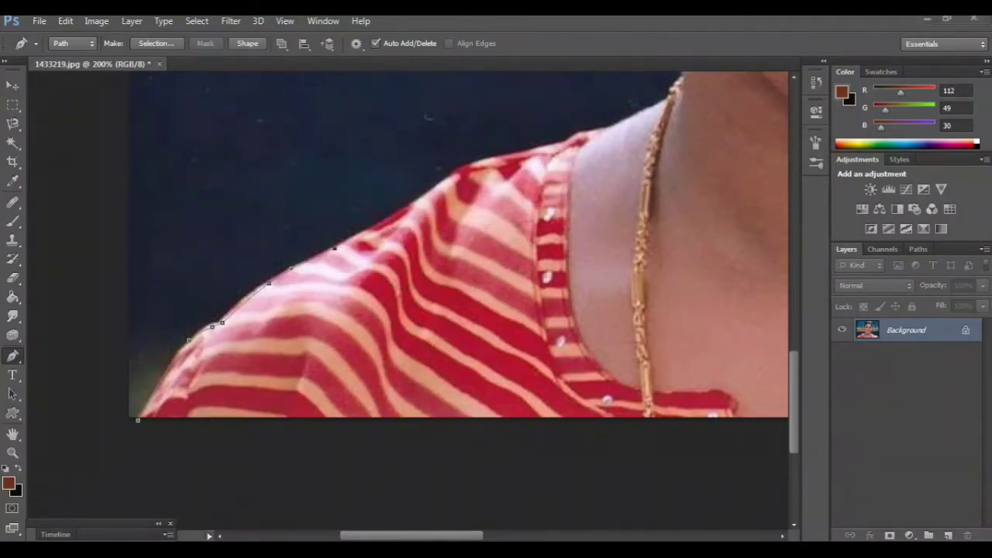
Finish the silhouette outline, zoom out to review it, and hide the path
{"action": "scroll", "coordinate": [410, 302], "scroll_direction": "up", "scroll_amount": 10}
{"action": "scroll", "coordinate": [410, 302], "scroll_direction": "right", "scroll_amount": 3}
{"action": "scroll", "coordinate": [409, 302], "scroll_direction": "up", "scroll_amount": 3}
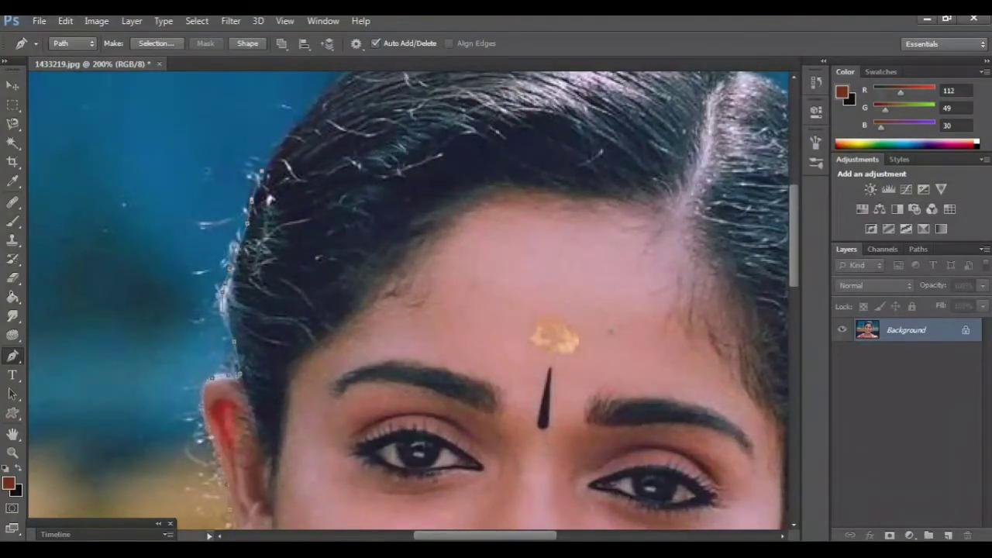
{"action": "scroll", "coordinate": [409, 303], "scroll_direction": "down", "scroll_amount": 10}
{"action": "scroll", "coordinate": [409, 303], "scroll_direction": "right", "scroll_amount": 5}
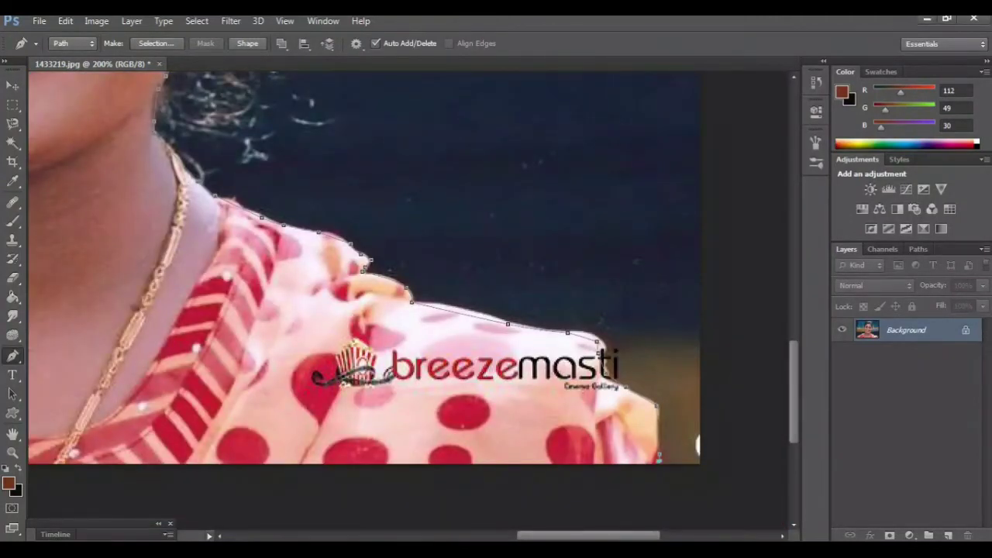
{"action": "key", "text": "ctrl+minus"}
{"action": "key", "text": "ctrl+minus"}
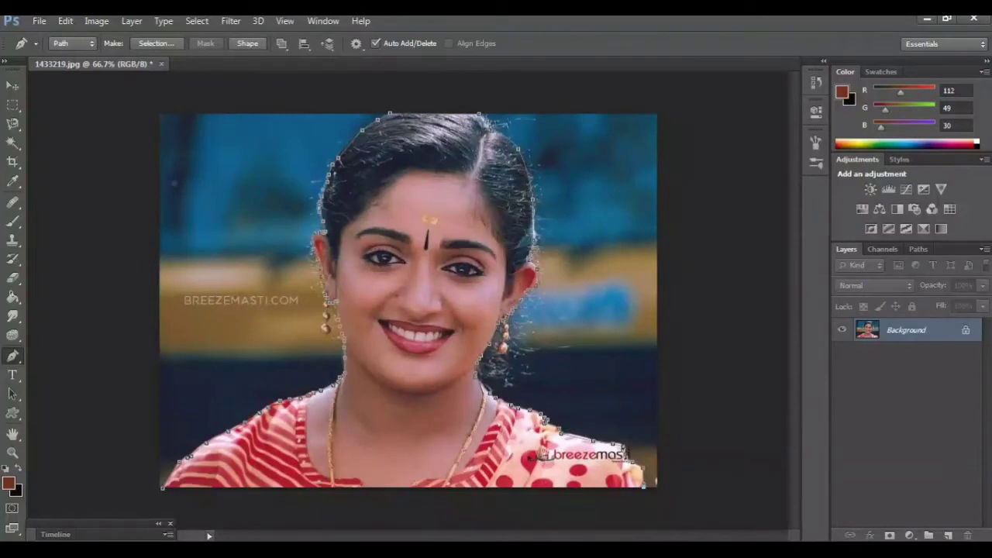
{"action": "key", "text": "ctrl+d"}
Convert the traced path into a selection with Make Selection
{"action": "right_click", "coordinate": [475, 203]}
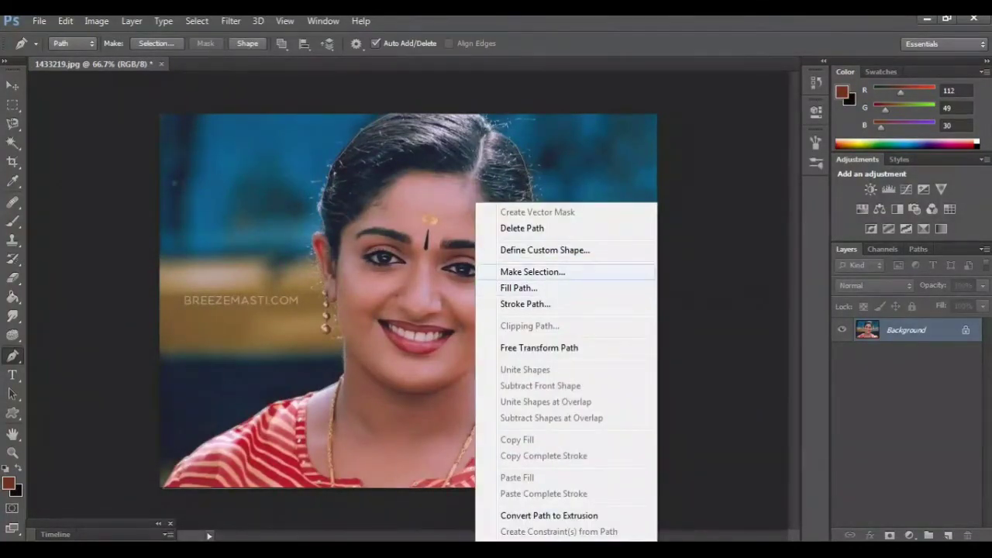
{"action": "left_click", "coordinate": [532, 271]}
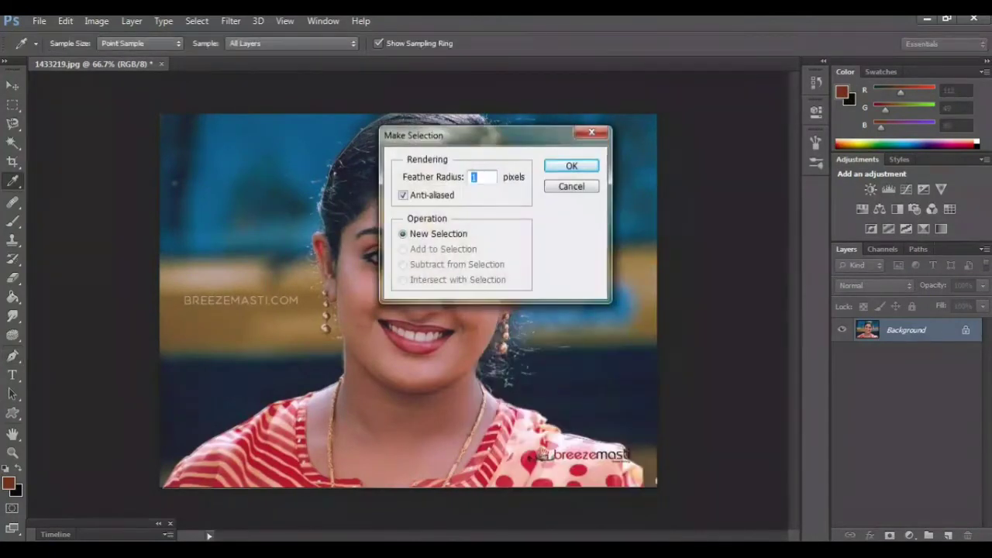
{"action": "left_click", "coordinate": [571, 166]}
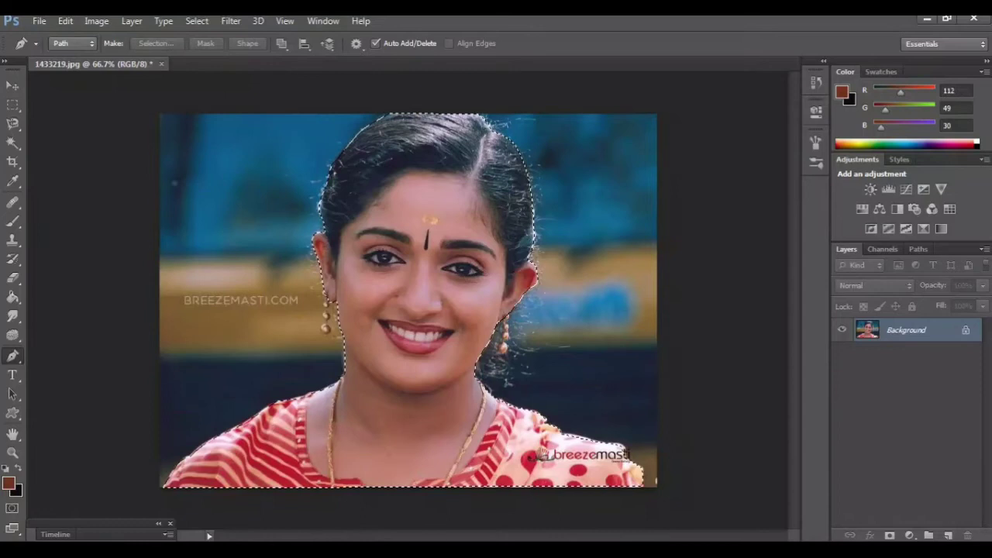
Create a new white document, bring in the cut-out woman, and duplicate her layer
{"action": "key", "text": "ctrl+n"}
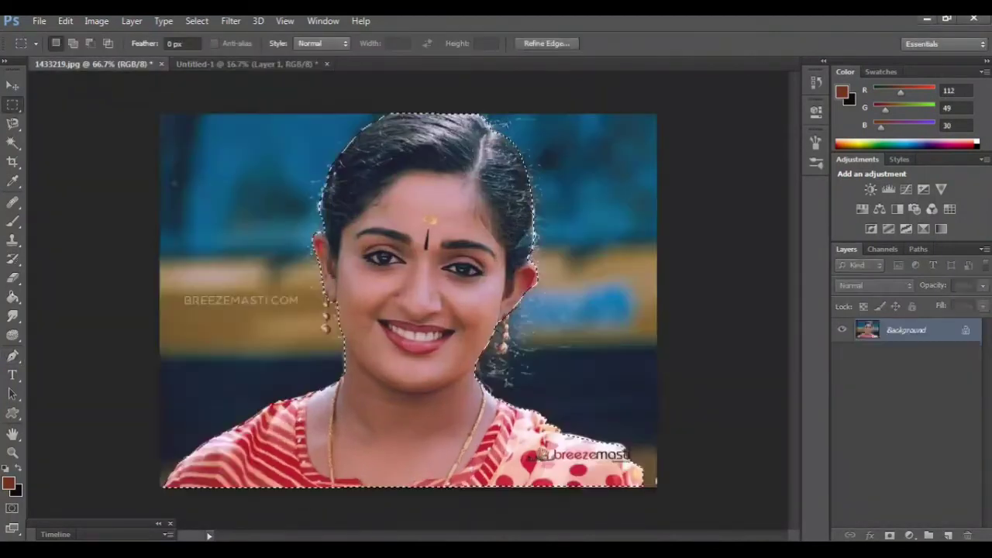
{"action": "left_click", "coordinate": [93, 64]}
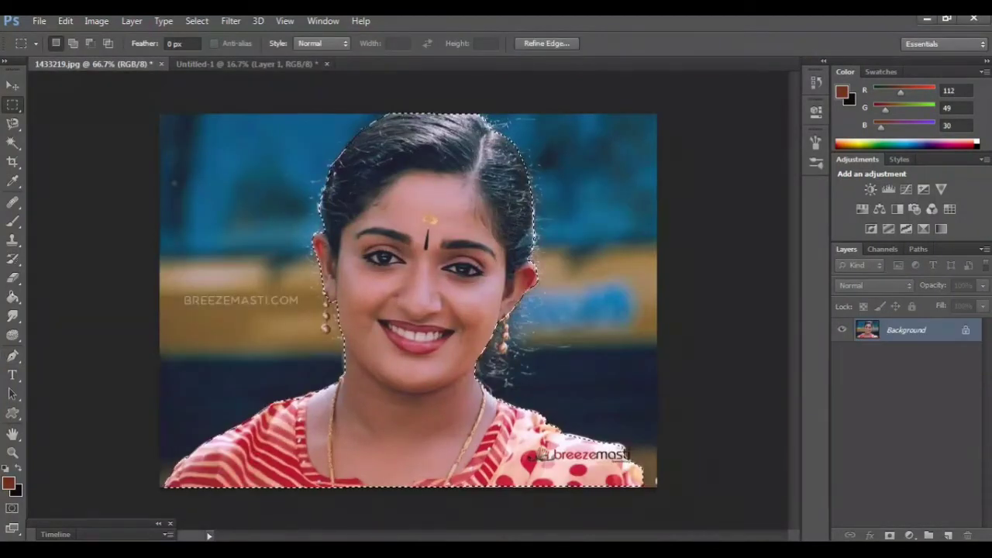
{"action": "left_click", "coordinate": [232, 63]}
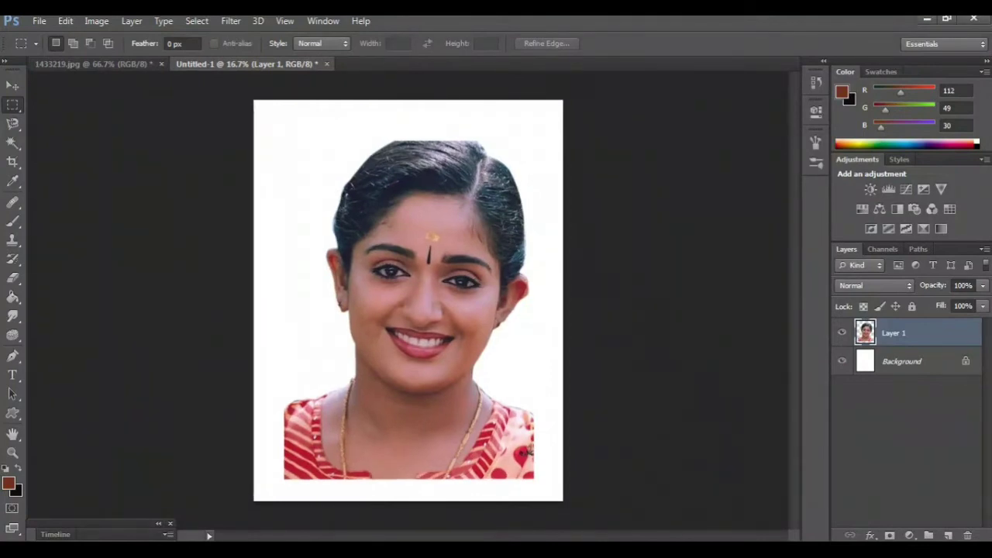
{"action": "left_click_drag", "start_coordinate": [899, 332], "coordinate": [948, 535]}
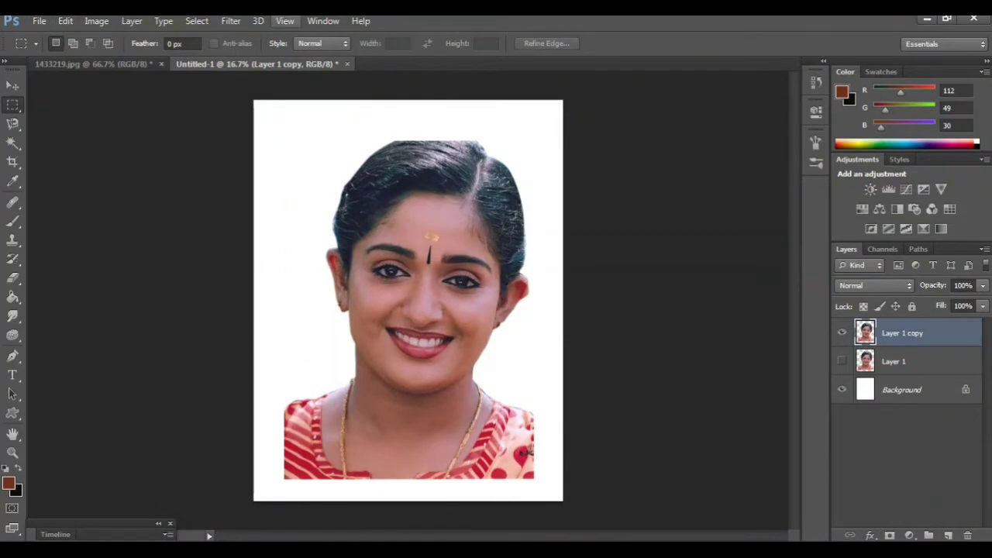
Apply Unsharp Mask (Amount 124%, Radius 16.3 px, Threshold 39) and show Layer 1 again
{"action": "left_click", "coordinate": [230, 21]}
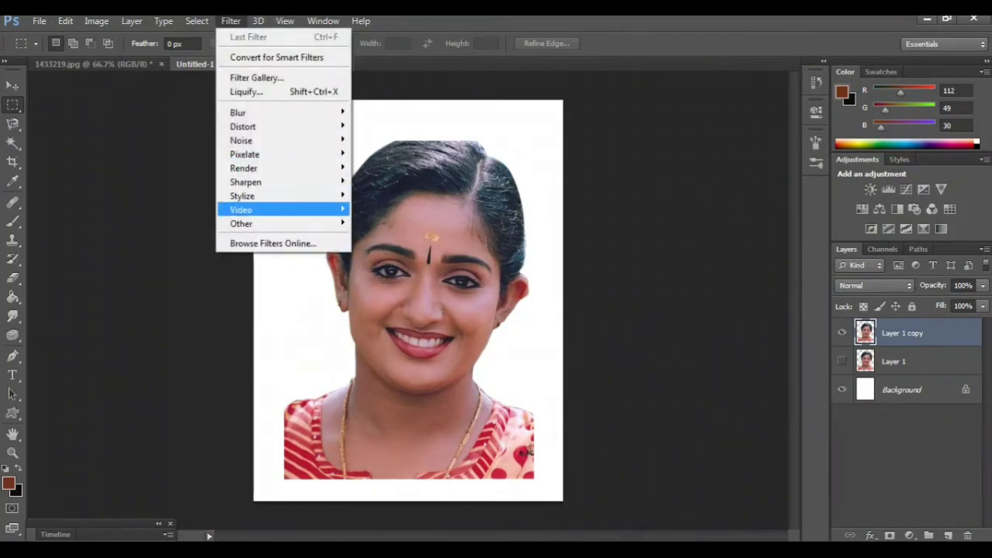
{"action": "mouse_move", "coordinate": [256, 182]}
{"action": "left_click", "coordinate": [391, 237]}
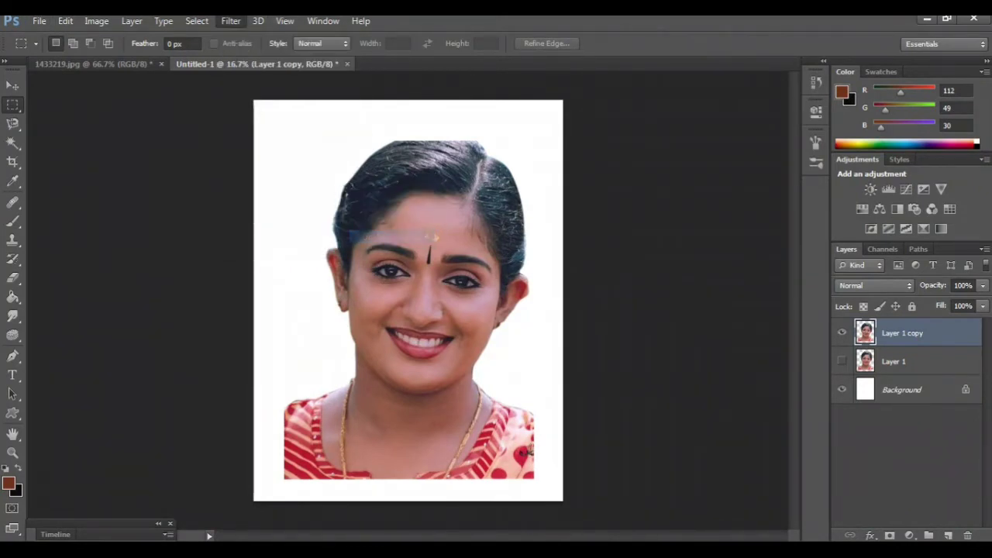
{"action": "left_click_drag", "start_coordinate": [741, 376], "coordinate": [750, 375]}
{"action": "left_click_drag", "start_coordinate": [773, 342], "coordinate": [790, 343]}
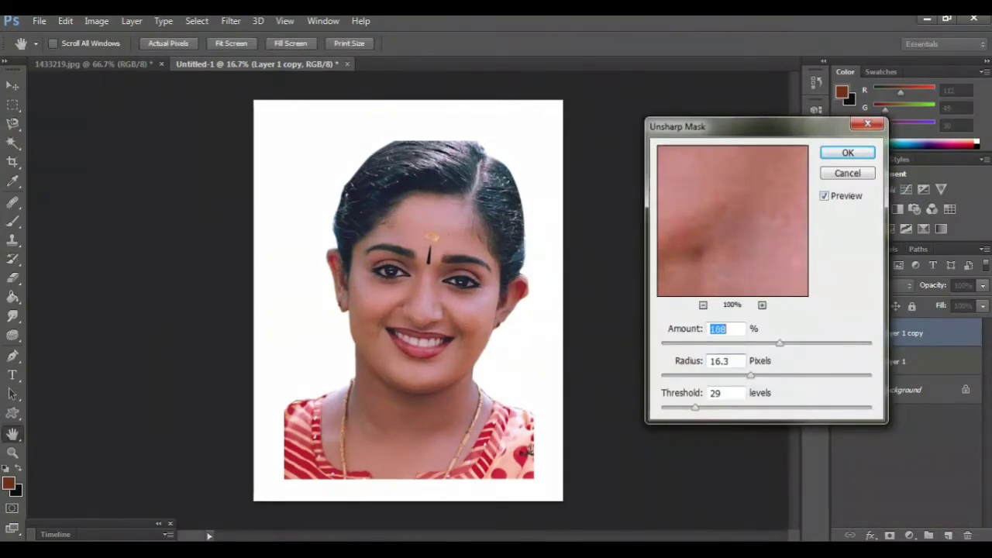
{"action": "left_click_drag", "start_coordinate": [695, 407], "coordinate": [705, 407]}
{"action": "key", "text": "Return"}
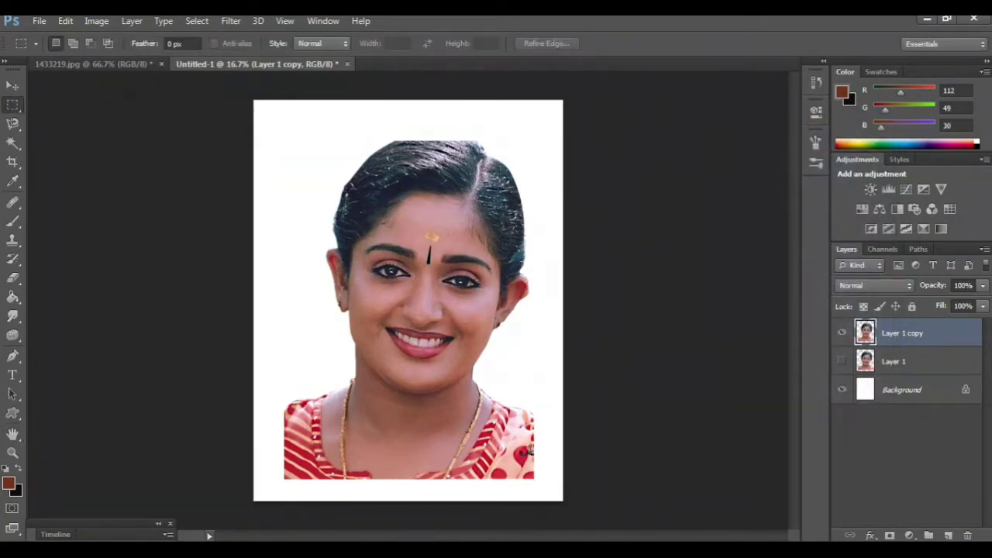
{"action": "left_click", "coordinate": [842, 361]}
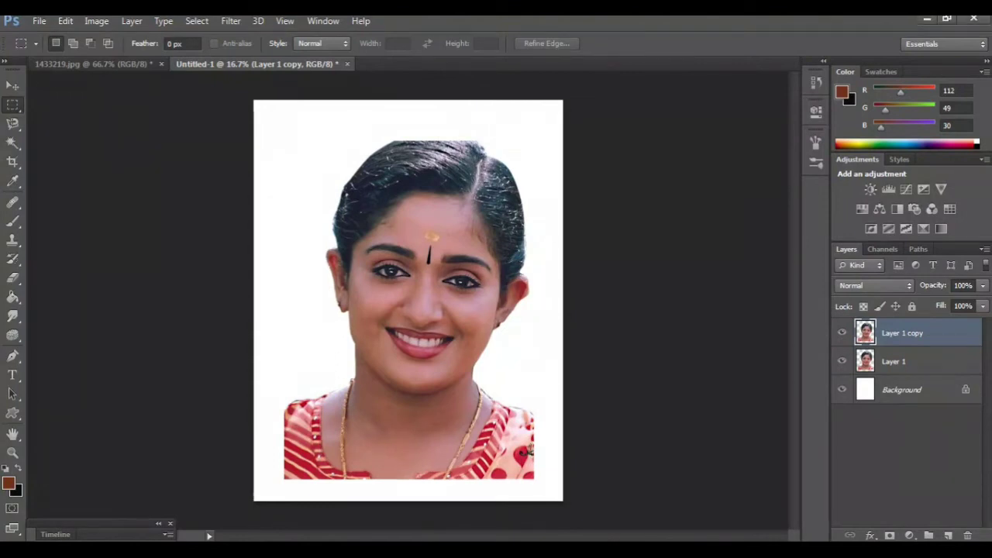
Select the Smudge Tool and enlarge its brush to size 90 while zoomed on the face
{"action": "left_click", "coordinate": [12, 315]}
{"action": "left_click", "coordinate": [70, 340]}
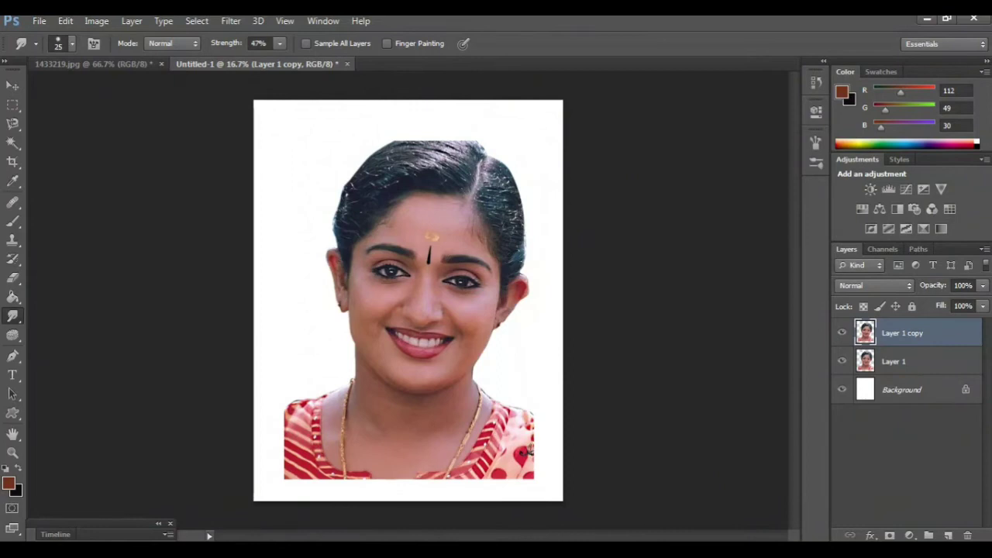
{"action": "key", "text": "ctrl+plus"}
{"action": "key", "text": "ctrl+plus"}
{"action": "key", "text": "ctrl+plus"}
{"action": "key", "text": "ctrl+plus"}
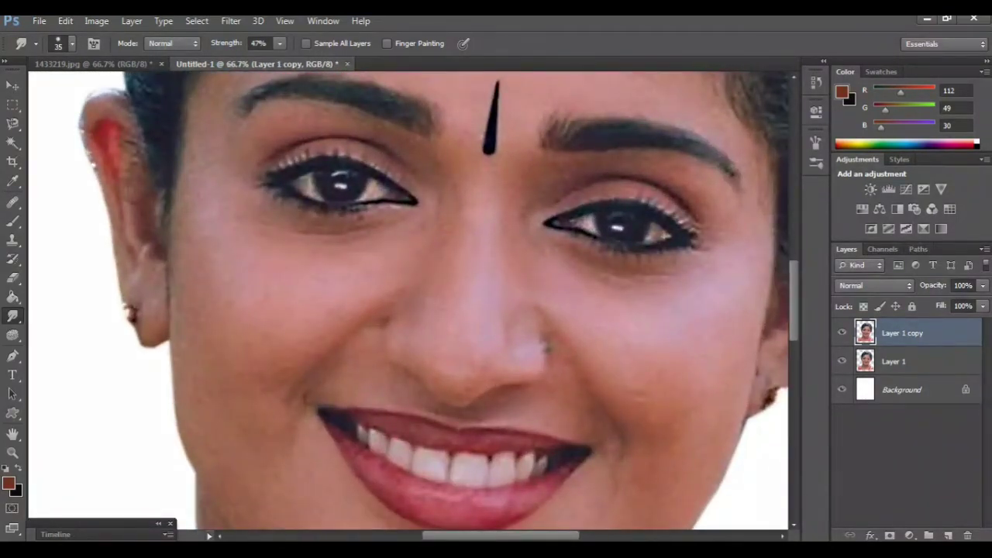
{"action": "key", "text": "bracketright"}
{"action": "scroll", "coordinate": [409, 302], "scroll_direction": "up", "scroll_amount": 1}
{"action": "scroll", "coordinate": [409, 303], "scroll_direction": "up", "scroll_amount": 2}
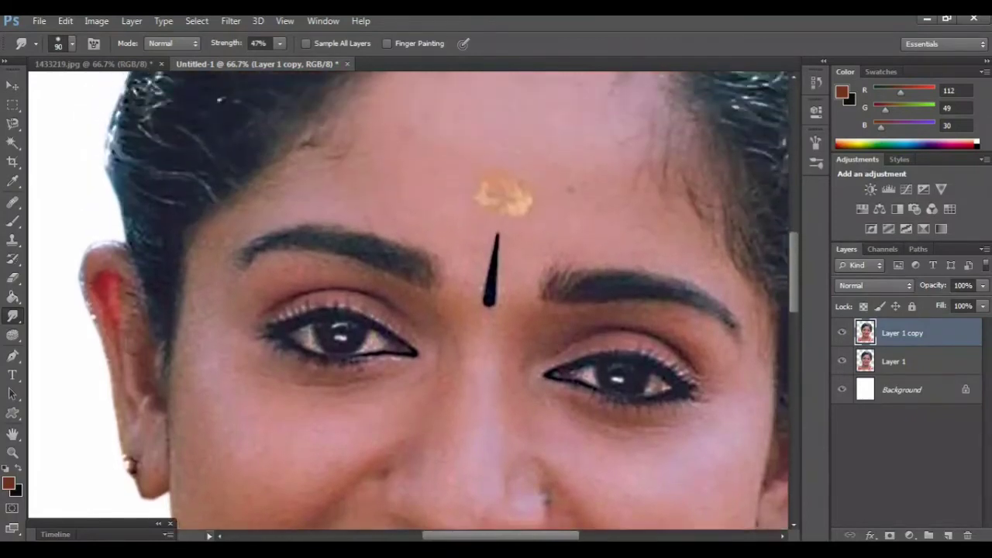
{"action": "scroll", "coordinate": [409, 303], "scroll_direction": "up", "scroll_amount": 3}
{"action": "scroll", "coordinate": [409, 302], "scroll_direction": "up", "scroll_amount": 2}
{"action": "scroll", "coordinate": [409, 302], "scroll_direction": "right", "scroll_amount": 2}
{"action": "scroll", "coordinate": [409, 302], "scroll_direction": "down", "scroll_amount": 2}
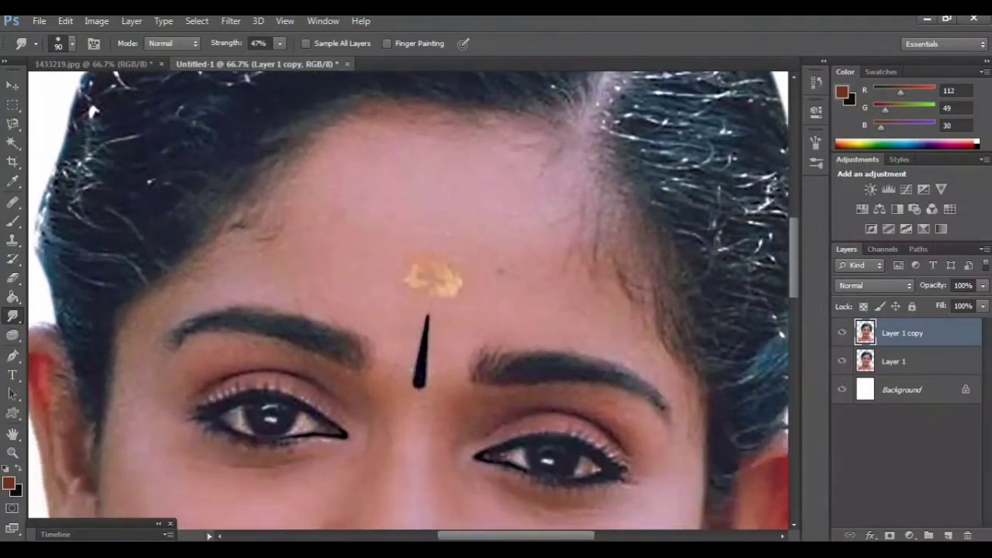
Zoom in on the forehead, look around, then zoom back out to the whole face
{"action": "key", "text": "ctrl+plus"}
{"action": "scroll", "coordinate": [409, 303], "scroll_direction": "right", "scroll_amount": 2}
{"action": "scroll", "coordinate": [409, 302], "scroll_direction": "up", "scroll_amount": 2}
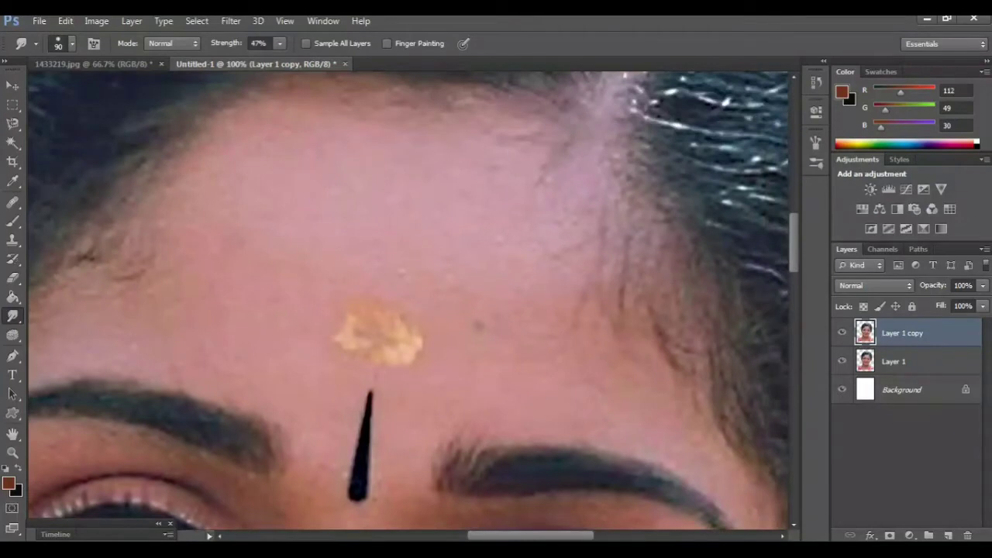
{"action": "scroll", "coordinate": [409, 302], "scroll_direction": "up", "scroll_amount": 1}
{"action": "scroll", "coordinate": [409, 302], "scroll_direction": "down", "scroll_amount": 1}
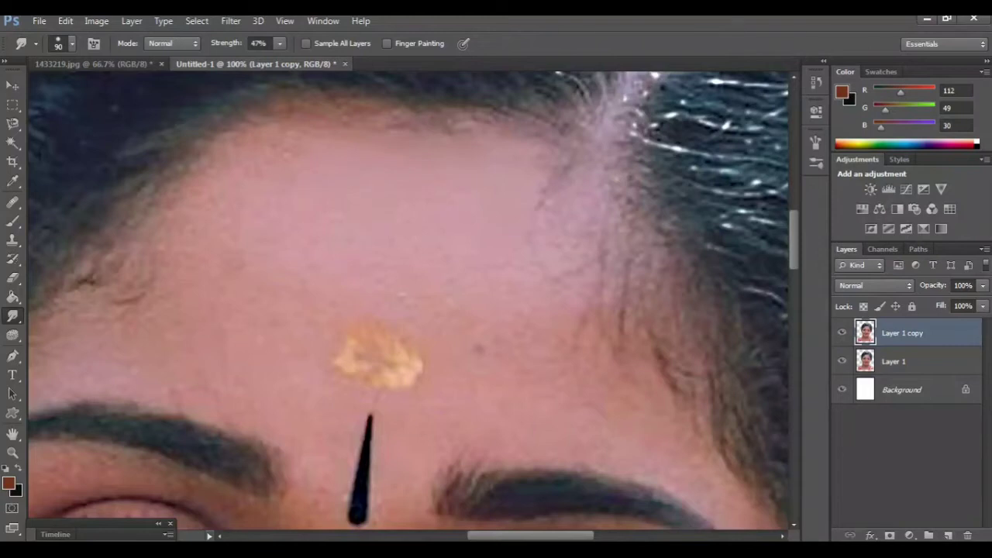
{"action": "scroll", "coordinate": [408, 301], "scroll_direction": "down", "scroll_amount": 3}
{"action": "scroll", "coordinate": [409, 302], "scroll_direction": "down", "scroll_amount": 2}
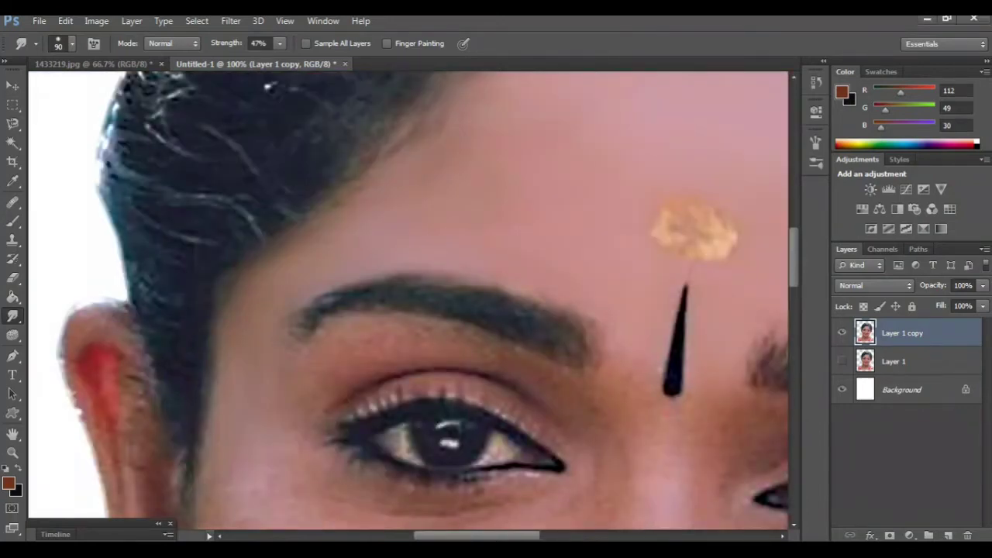
{"action": "key", "text": "ctrl+minus"}
{"action": "key", "text": "ctrl+minus"}
{"action": "key", "text": "ctrl+minus"}
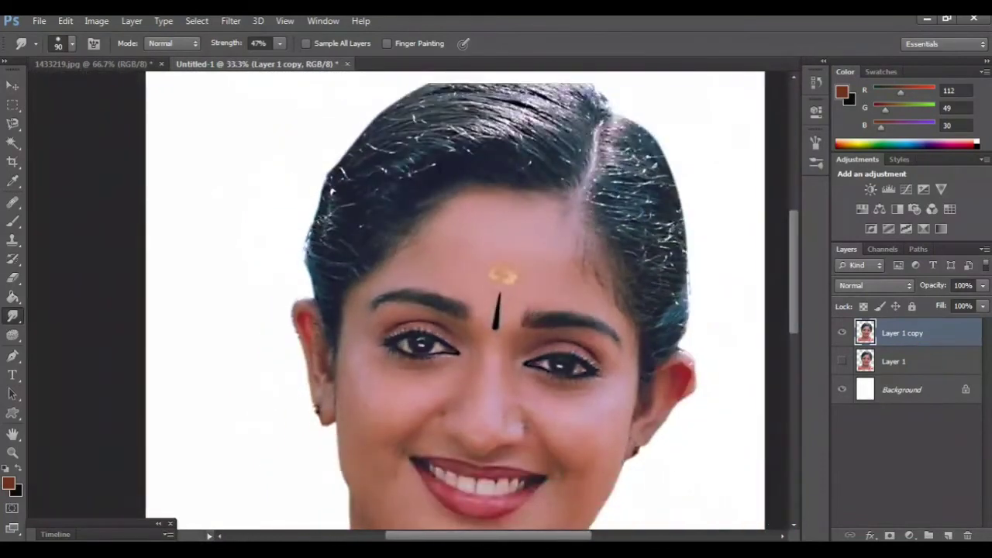
Toggle visibility of Layer 1 and Layer 1 copy to compare original and copy
{"action": "left_click", "coordinate": [842, 361]}
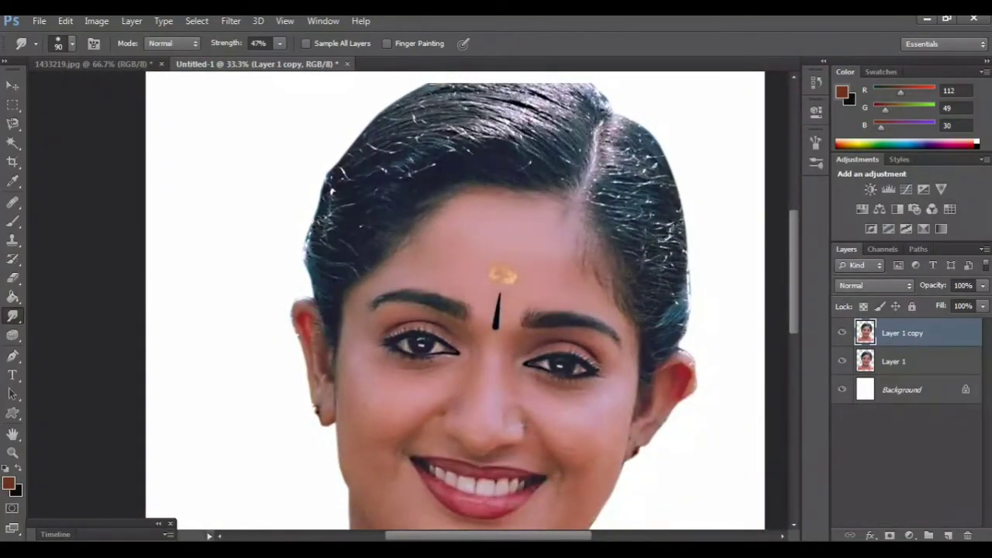
{"action": "left_click", "coordinate": [841, 332]}
{"action": "left_click", "coordinate": [842, 333]}
{"action": "left_click", "coordinate": [842, 361]}
Darken and smudge the eyebrow from its outer end along its length
{"action": "scroll", "coordinate": [416, 309], "scroll_direction": "up", "scroll_amount": 2}
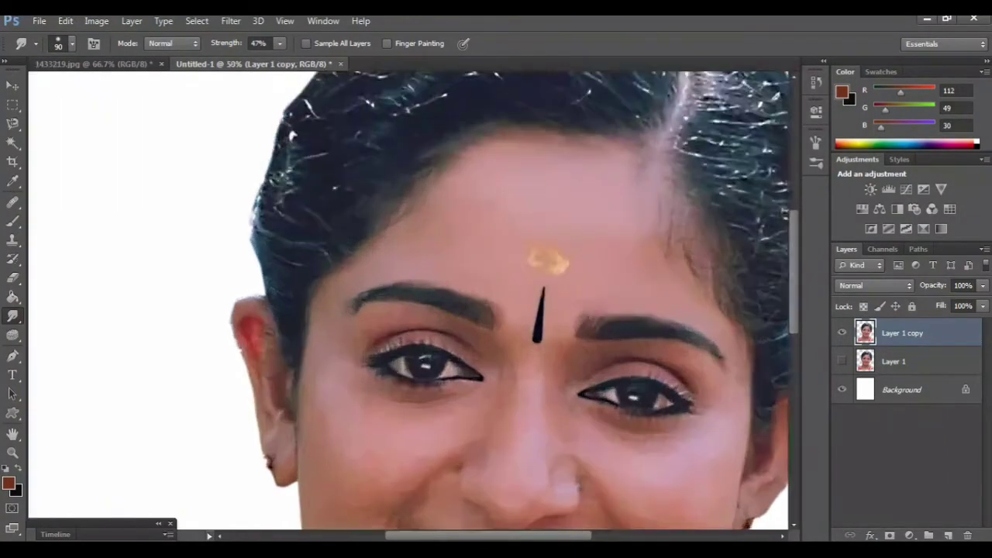
{"action": "scroll", "coordinate": [416, 309], "scroll_direction": "up", "scroll_amount": 2}
{"action": "scroll", "coordinate": [415, 309], "scroll_direction": "up", "scroll_amount": 1}
{"action": "scroll", "coordinate": [415, 309], "scroll_direction": "up", "scroll_amount": 2}
{"action": "scroll", "coordinate": [408, 301], "scroll_direction": "right", "scroll_amount": 2}
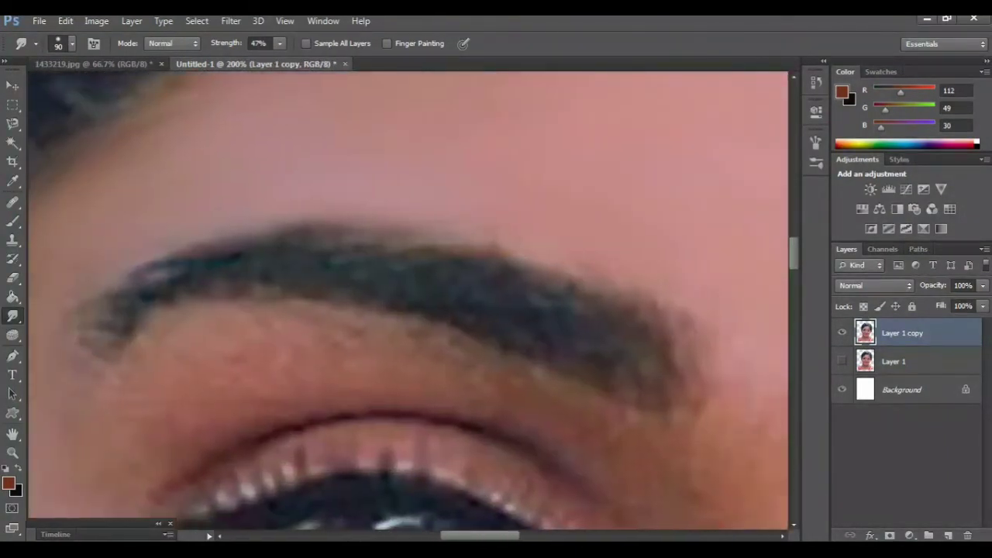
{"action": "scroll", "coordinate": [409, 301], "scroll_direction": "right", "scroll_amount": 1}
{"action": "scroll", "coordinate": [409, 301], "scroll_direction": "down", "scroll_amount": 1}
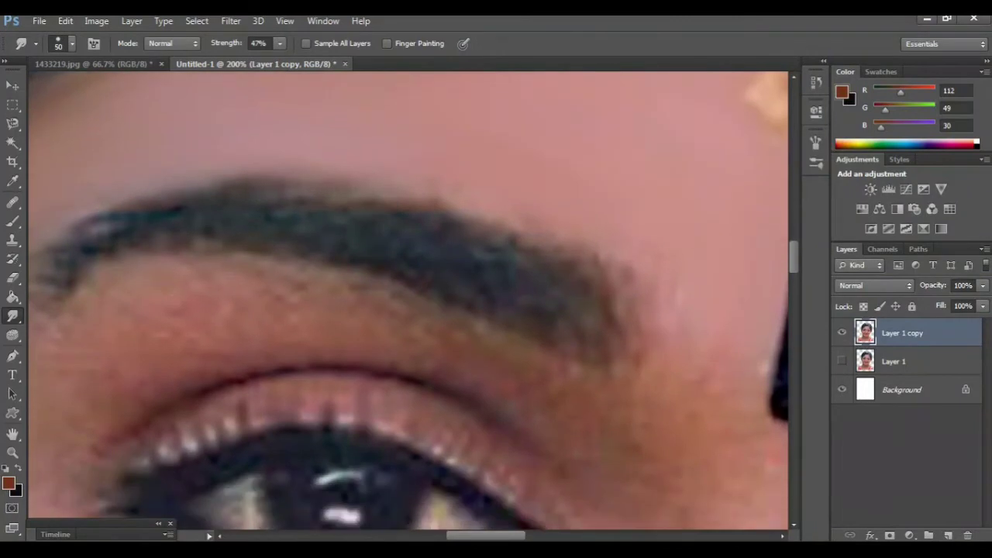
{"action": "mouse_move", "coordinate": [547, 247]}
{"action": "left_mouse_down"}
{"action": "mouse_move", "coordinate": [575, 259]}
{"action": "mouse_move", "coordinate": [621, 307]}
{"action": "left_mouse_up"}
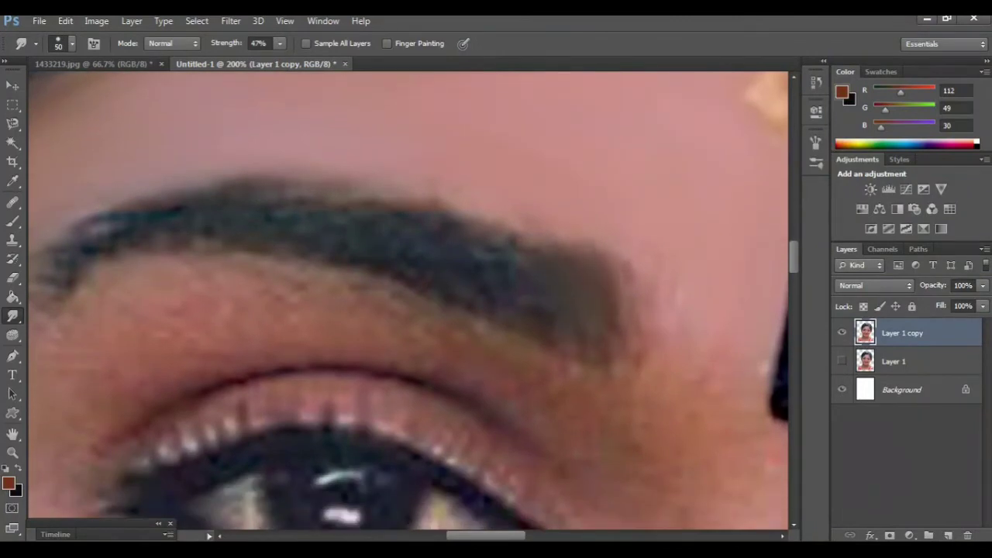
{"action": "left_click_drag", "start_coordinate": [535, 224], "coordinate": [496, 248]}
{"action": "left_click_drag", "start_coordinate": [465, 201], "coordinate": [419, 217]}
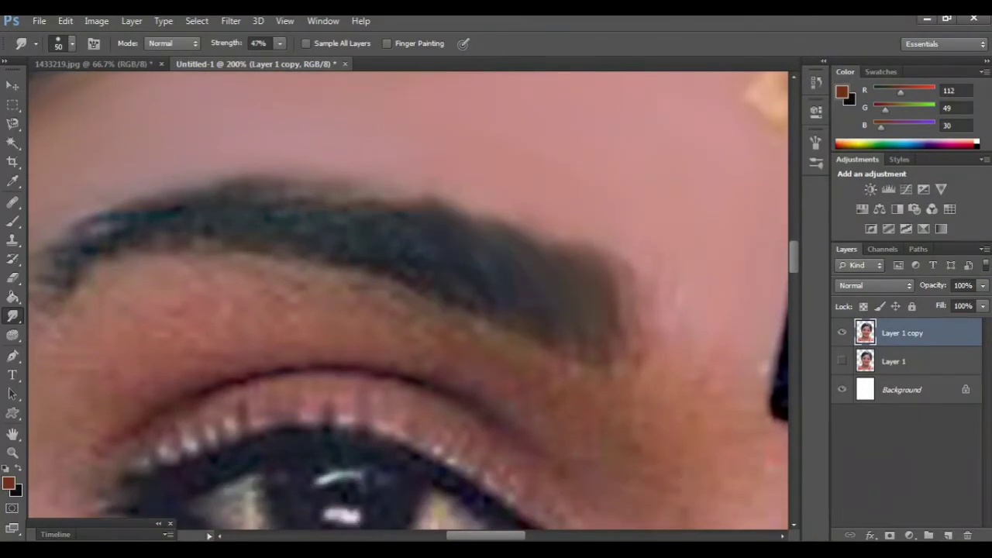
Zoom out to review the face and toggle the smudged layer against the original
{"action": "scroll", "coordinate": [409, 301], "scroll_direction": "left", "scroll_amount": 2}
{"action": "scroll", "coordinate": [408, 301], "scroll_direction": "down", "scroll_amount": 3}
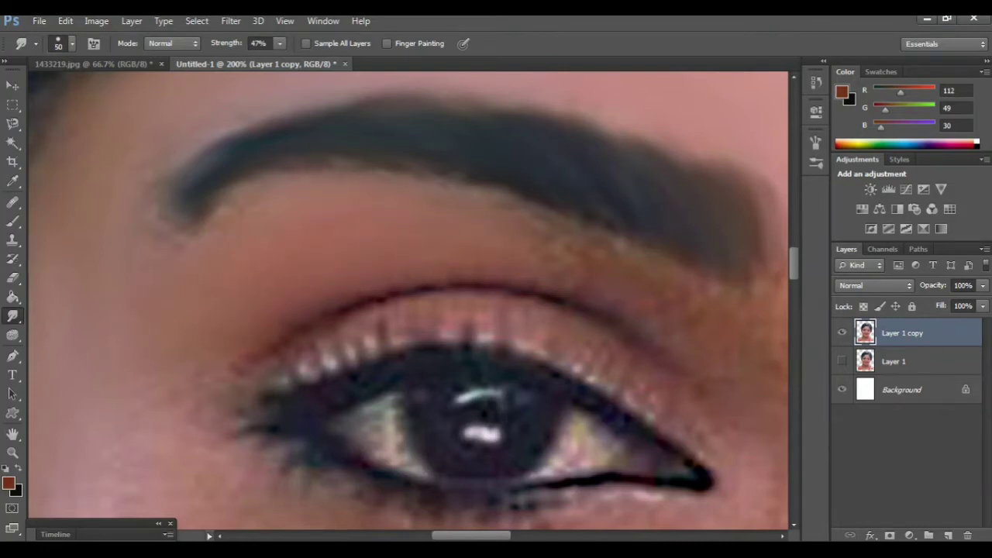
{"action": "scroll", "coordinate": [409, 301], "scroll_direction": "down", "scroll_amount": 5}
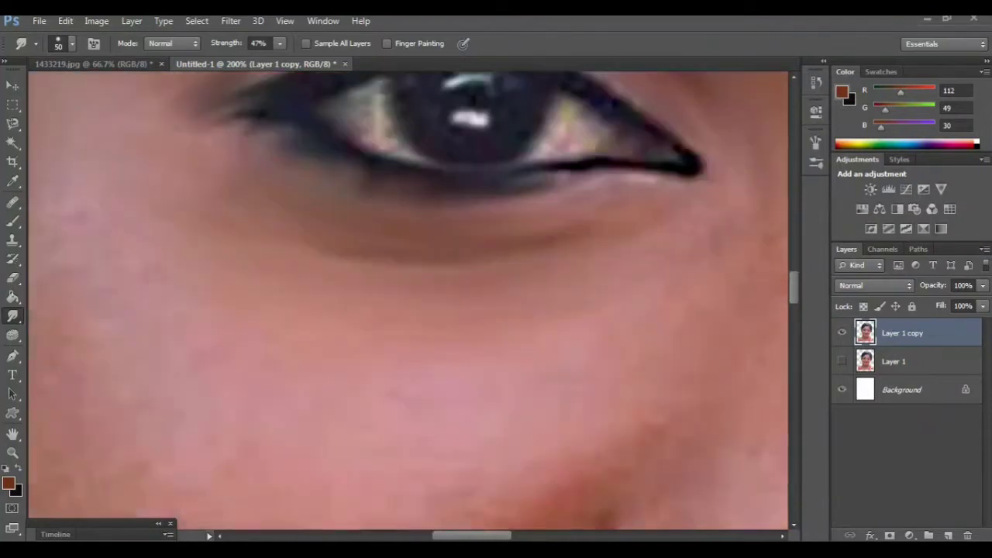
{"action": "key", "text": "ctrl+minus"}
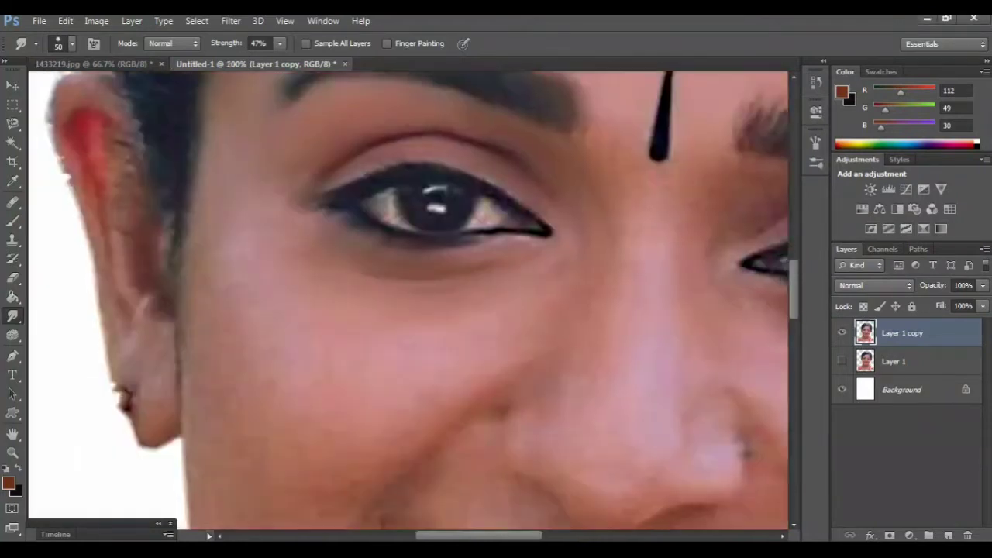
{"action": "key", "text": "ctrl+minus"}
{"action": "key", "text": "ctrl+minus"}
{"action": "key", "text": "ctrl+plus"}
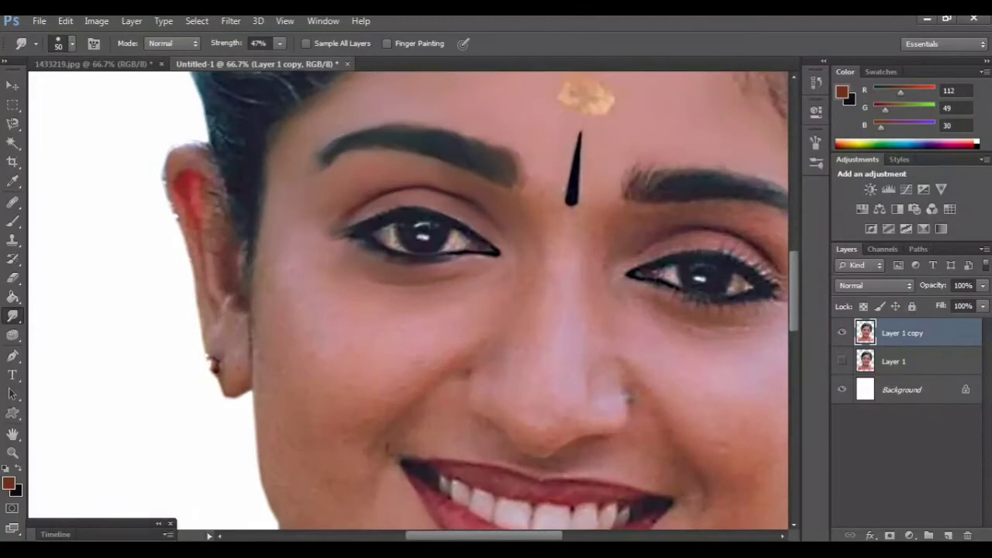
{"action": "scroll", "coordinate": [408, 301], "scroll_direction": "right", "scroll_amount": 3}
{"action": "scroll", "coordinate": [409, 301], "scroll_direction": "up", "scroll_amount": 2}
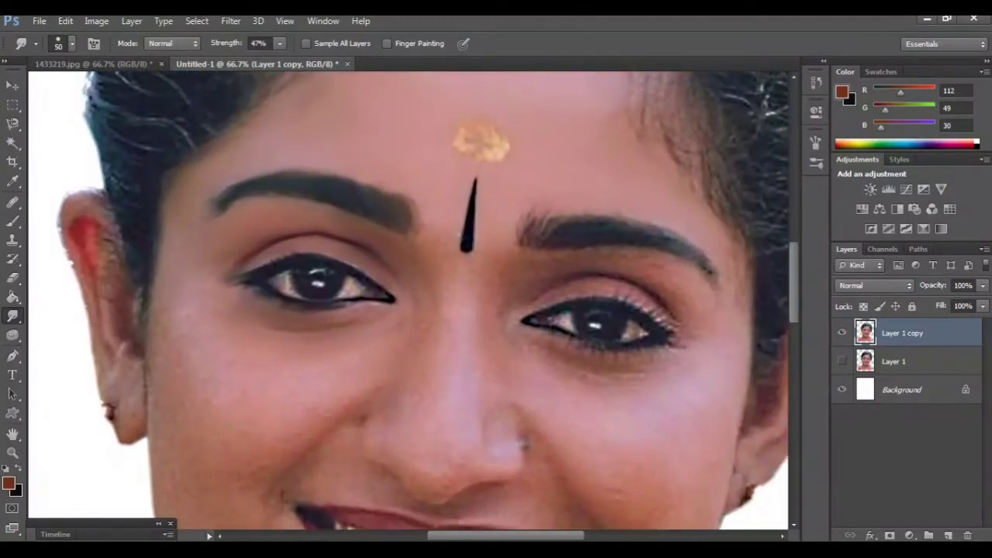
{"action": "left_click", "coordinate": [842, 333]}
{"action": "left_click", "coordinate": [842, 333]}
Pull hair-like streaks from the other eyebrow's inner end and smooth its middle, edges and tail
{"action": "scroll", "coordinate": [409, 306], "scroll_direction": "right", "scroll_amount": 2}
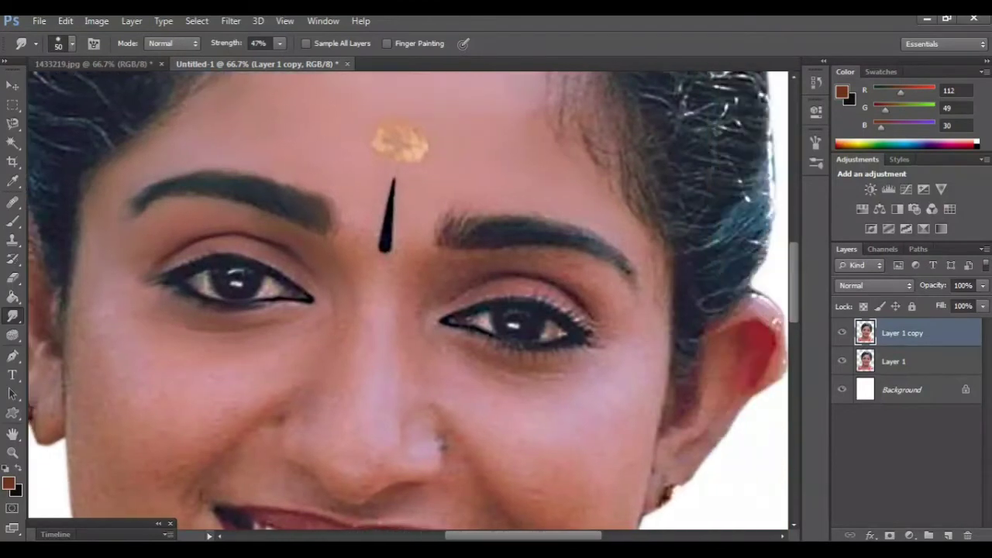
{"action": "scroll", "coordinate": [524, 300], "scroll_direction": "up", "scroll_amount": 2}
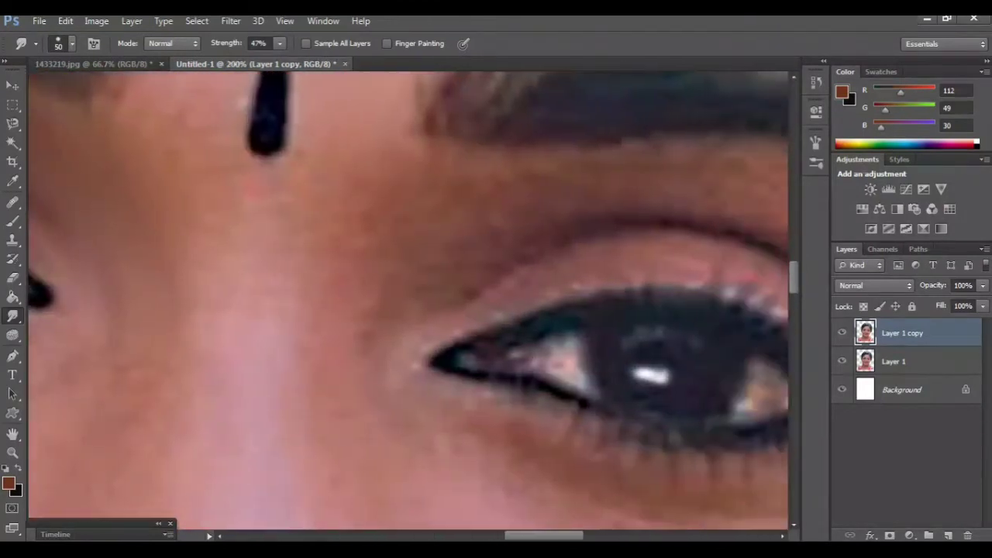
{"action": "scroll", "coordinate": [408, 300], "scroll_direction": "up", "scroll_amount": 2}
{"action": "scroll", "coordinate": [408, 301], "scroll_direction": "right", "scroll_amount": 2}
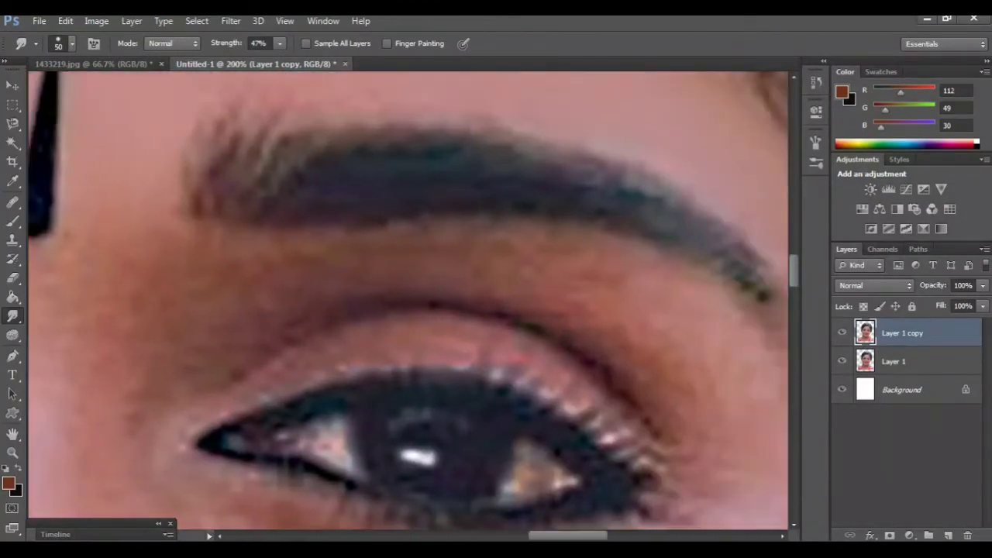
{"action": "scroll", "coordinate": [409, 306], "scroll_direction": "up", "scroll_amount": 1}
{"action": "scroll", "coordinate": [408, 306], "scroll_direction": "right", "scroll_amount": 1}
{"action": "left_click_drag", "start_coordinate": [236, 213], "coordinate": [287, 155]}
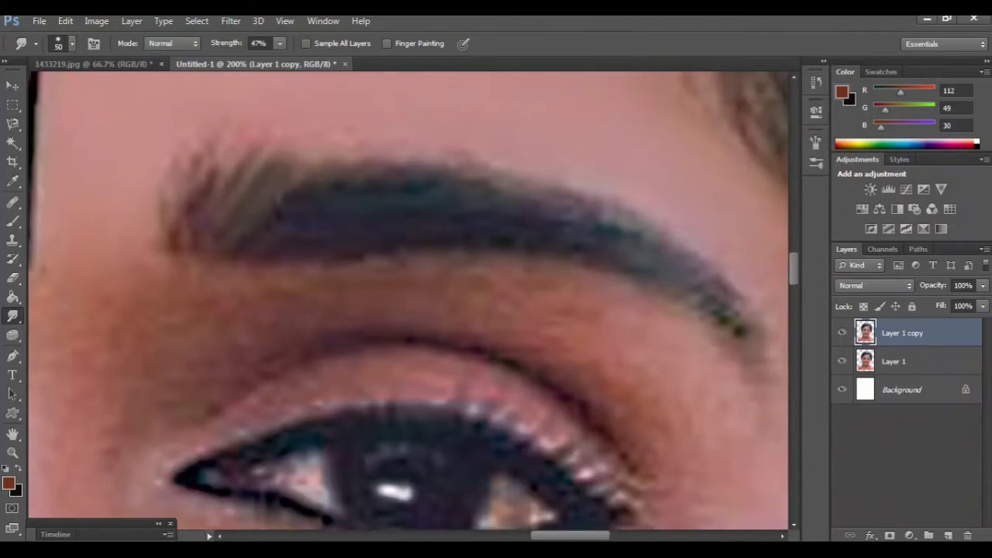
{"action": "mouse_move", "coordinate": [186, 234]}
{"action": "left_mouse_down"}
{"action": "mouse_move", "coordinate": [242, 135]}
{"action": "mouse_move", "coordinate": [163, 203]}
{"action": "left_mouse_up"}
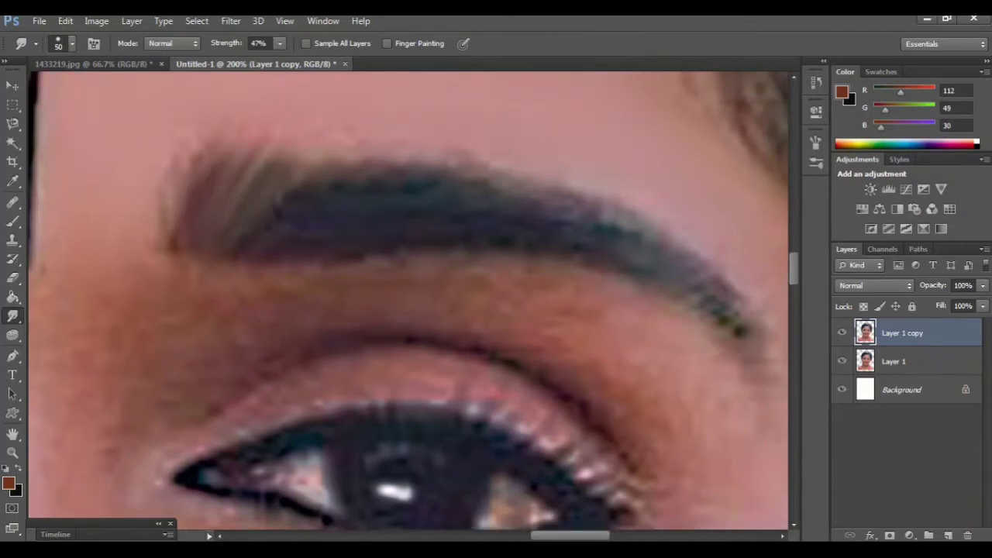
{"action": "left_click_drag", "start_coordinate": [310, 198], "coordinate": [395, 159]}
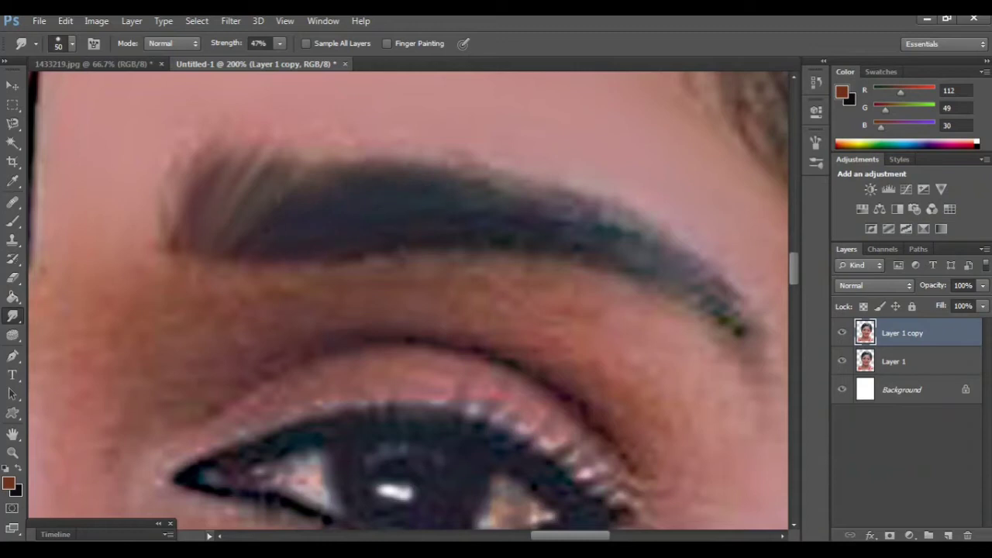
{"action": "mouse_move", "coordinate": [569, 234]}
{"action": "left_mouse_down"}
{"action": "mouse_move", "coordinate": [643, 256]}
{"action": "mouse_move", "coordinate": [740, 314]}
{"action": "left_mouse_up"}
{"action": "mouse_move", "coordinate": [457, 167]}
{"action": "left_mouse_down"}
{"action": "mouse_move", "coordinate": [679, 237]}
{"action": "mouse_move", "coordinate": [748, 303]}
{"action": "left_mouse_up"}
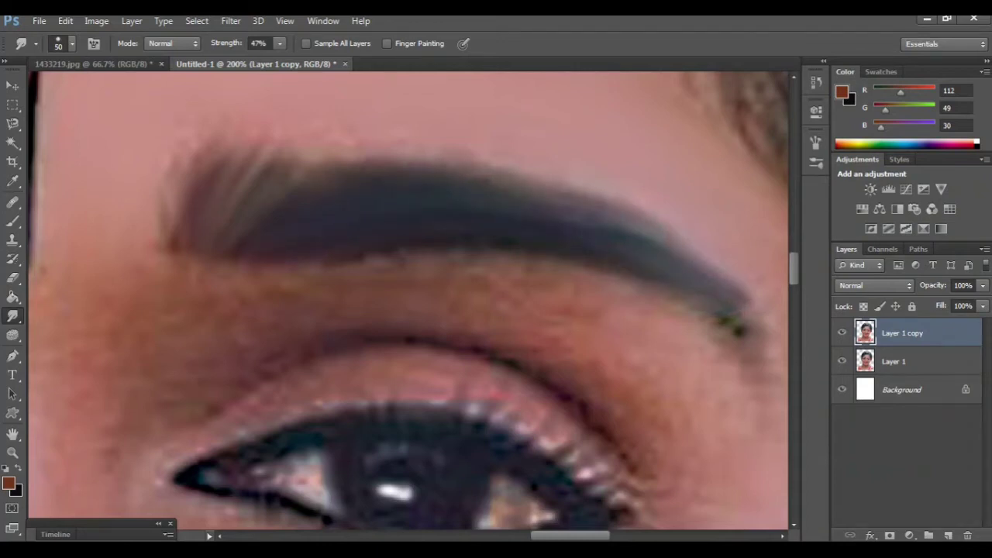
{"action": "scroll", "coordinate": [409, 307], "scroll_direction": "down", "scroll_amount": 3}
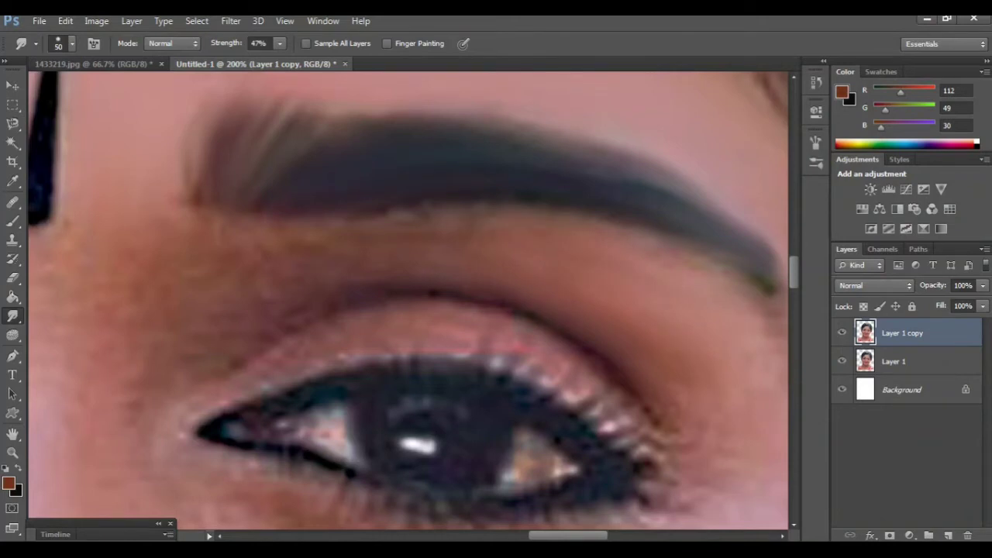
{"action": "scroll", "coordinate": [409, 303], "scroll_direction": "down", "scroll_amount": 5}
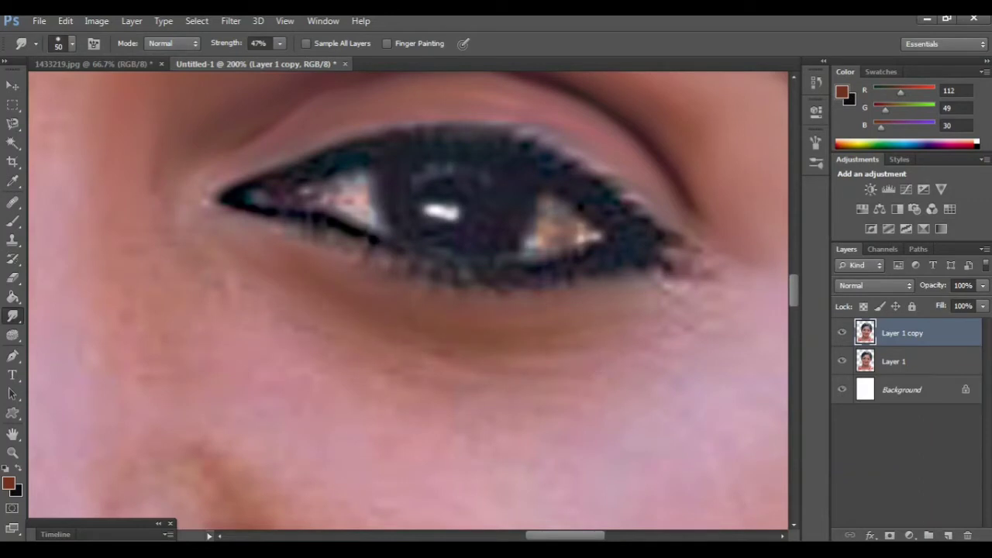
{"action": "scroll", "coordinate": [409, 303], "scroll_direction": "left", "scroll_amount": 3}
Inspect the eyes and nose at close zoom, then enlarge the smudge brush to 90
{"action": "key", "text": "ctrl+minus"}
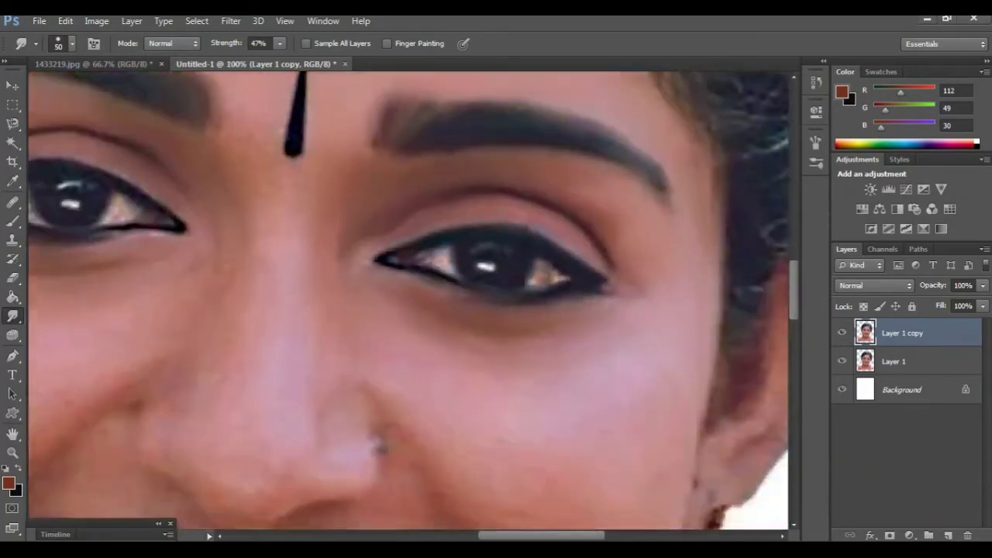
{"action": "key", "text": "ctrl+minus"}
{"action": "scroll", "coordinate": [409, 302], "scroll_direction": "left", "scroll_amount": 3}
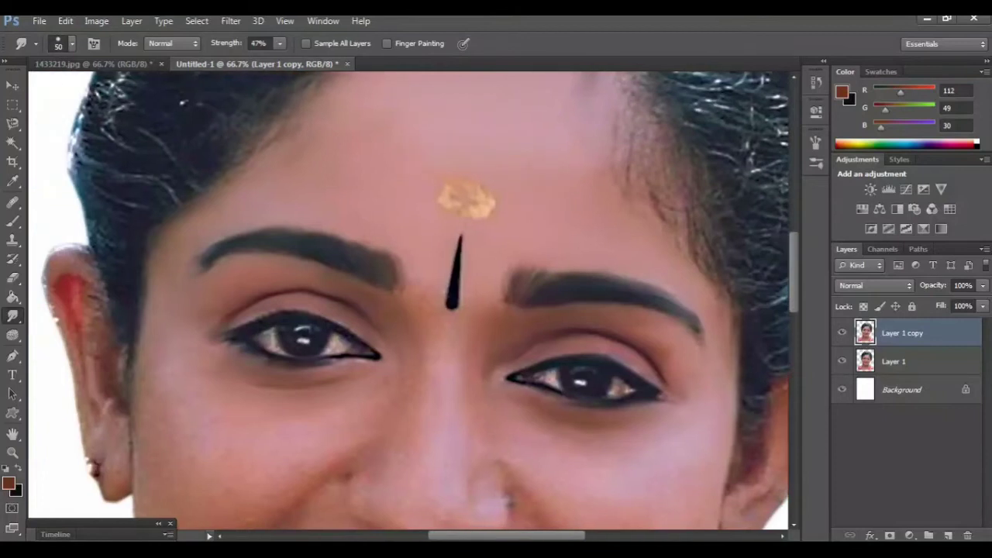
{"action": "scroll", "coordinate": [409, 303], "scroll_direction": "left", "scroll_amount": 2}
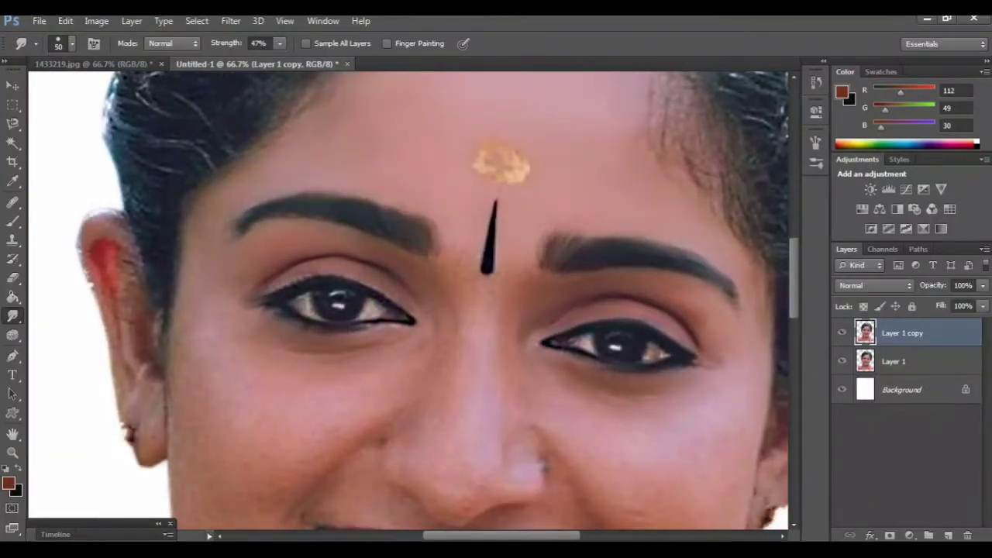
{"action": "key", "text": "ctrl+plus"}
{"action": "key", "text": "ctrl+plus"}
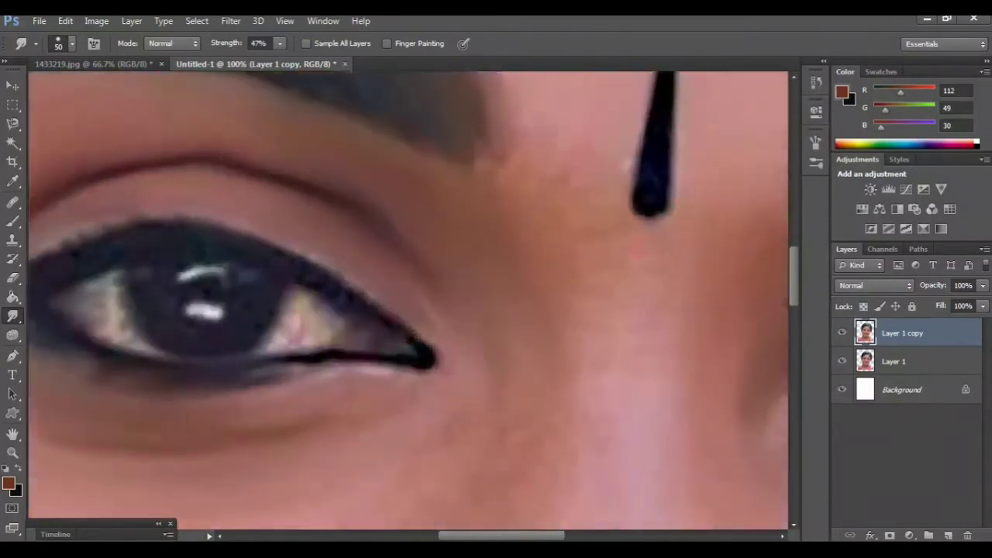
{"action": "scroll", "coordinate": [409, 300], "scroll_direction": "right", "scroll_amount": 2}
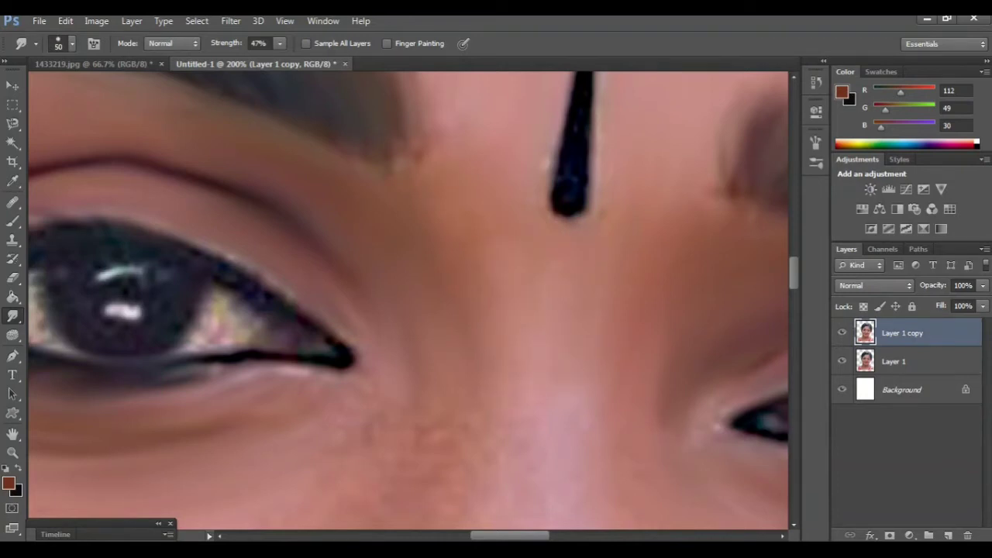
{"action": "scroll", "coordinate": [409, 301], "scroll_direction": "down", "scroll_amount": 4}
{"action": "scroll", "coordinate": [409, 300], "scroll_direction": "right", "scroll_amount": 2}
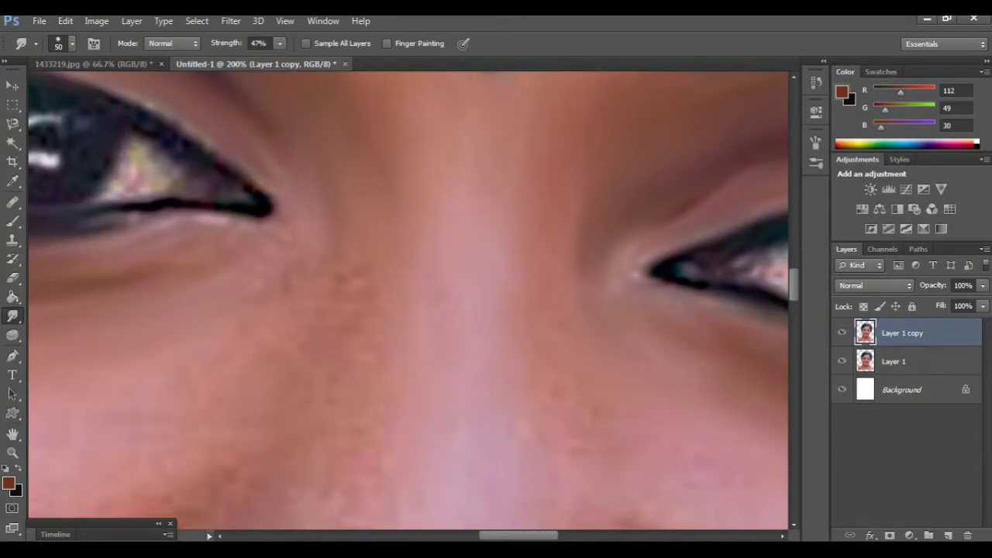
{"action": "key", "text": "ctrl+minus"}
{"action": "scroll", "coordinate": [409, 300], "scroll_direction": "down", "scroll_amount": 1}
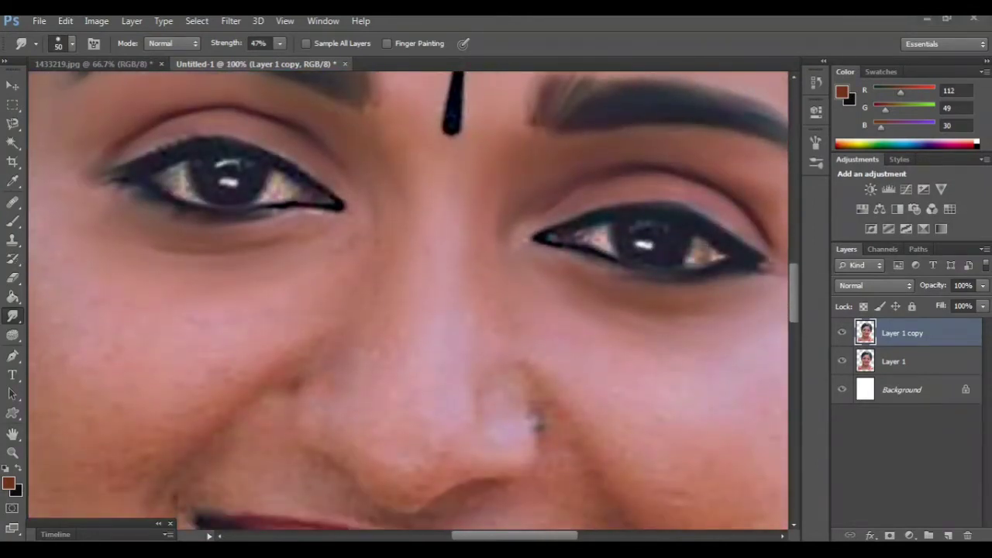
{"action": "key", "text": "bracketright"}
{"action": "key", "text": "bracketright"}
{"action": "key", "text": "bracketright"}
{"action": "scroll", "coordinate": [408, 301], "scroll_direction": "down", "scroll_amount": 1}
{"action": "scroll", "coordinate": [408, 301], "scroll_direction": "left", "scroll_amount": 1}
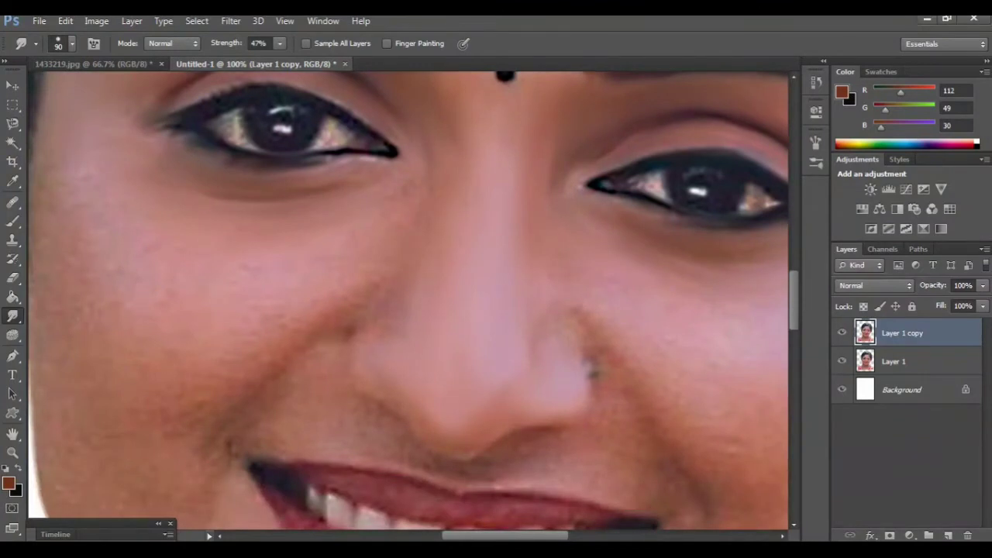
Look across the face and toggle Layer 1 copy to compare with the original
{"action": "scroll", "coordinate": [409, 301], "scroll_direction": "up", "scroll_amount": 1}
{"action": "scroll", "coordinate": [408, 301], "scroll_direction": "down", "scroll_amount": 1}
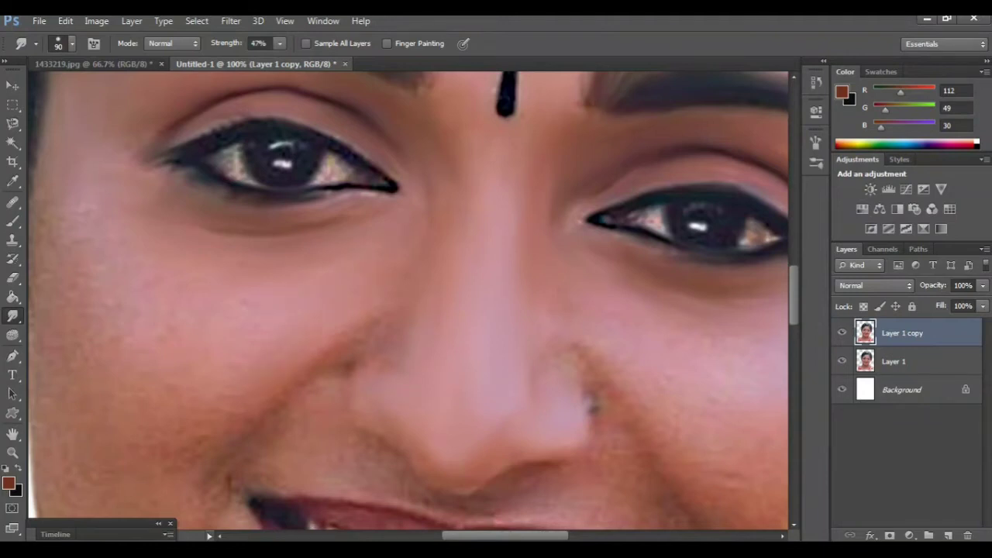
{"action": "scroll", "coordinate": [408, 301], "scroll_direction": "right", "scroll_amount": 3}
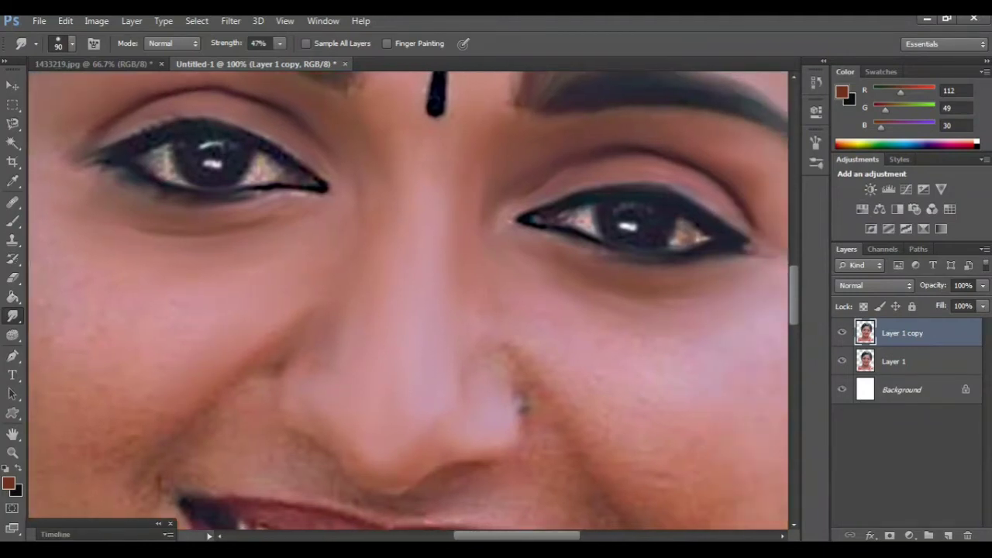
{"action": "scroll", "coordinate": [409, 300], "scroll_direction": "right", "scroll_amount": 3}
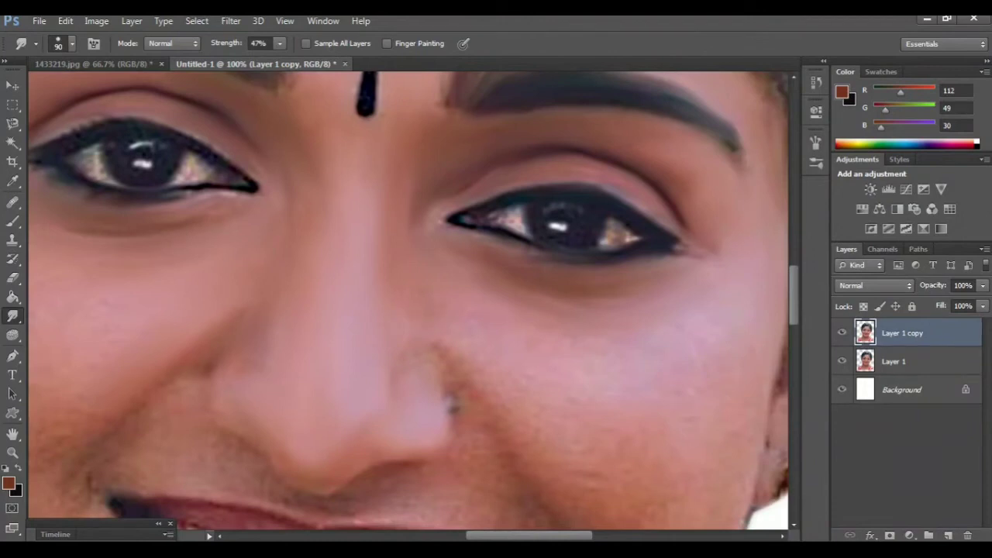
{"action": "scroll", "coordinate": [408, 301], "scroll_direction": "right", "scroll_amount": 2}
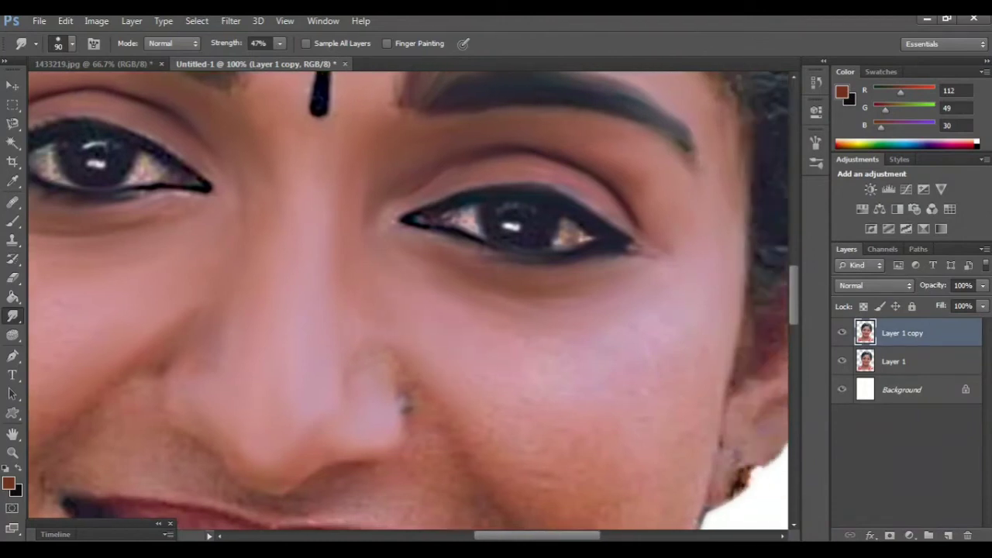
{"action": "left_click", "coordinate": [842, 333]}
{"action": "left_click", "coordinate": [842, 332]}
Move down toward the mouth and zoom in closer on the mouth and nose
{"action": "scroll", "coordinate": [408, 301], "scroll_direction": "right", "scroll_amount": 4}
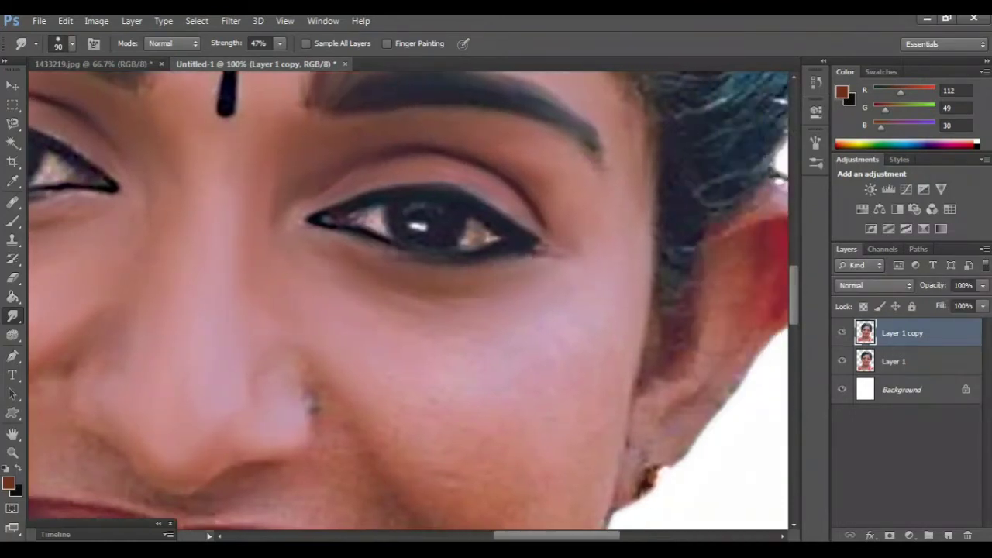
{"action": "scroll", "coordinate": [408, 301], "scroll_direction": "right", "scroll_amount": 2}
{"action": "scroll", "coordinate": [408, 300], "scroll_direction": "down", "scroll_amount": 2}
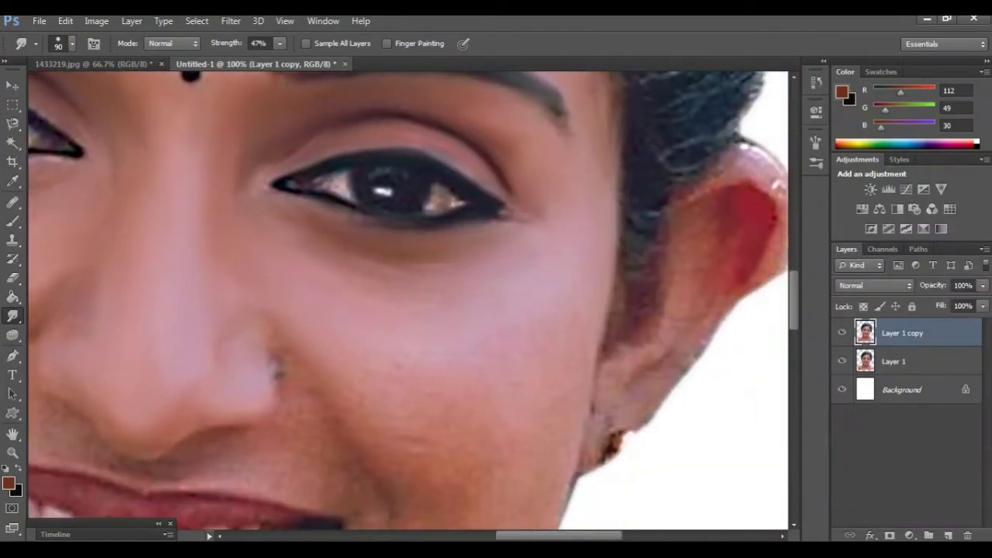
{"action": "scroll", "coordinate": [409, 301], "scroll_direction": "down", "scroll_amount": 2}
{"action": "scroll", "coordinate": [409, 300], "scroll_direction": "down", "scroll_amount": 2}
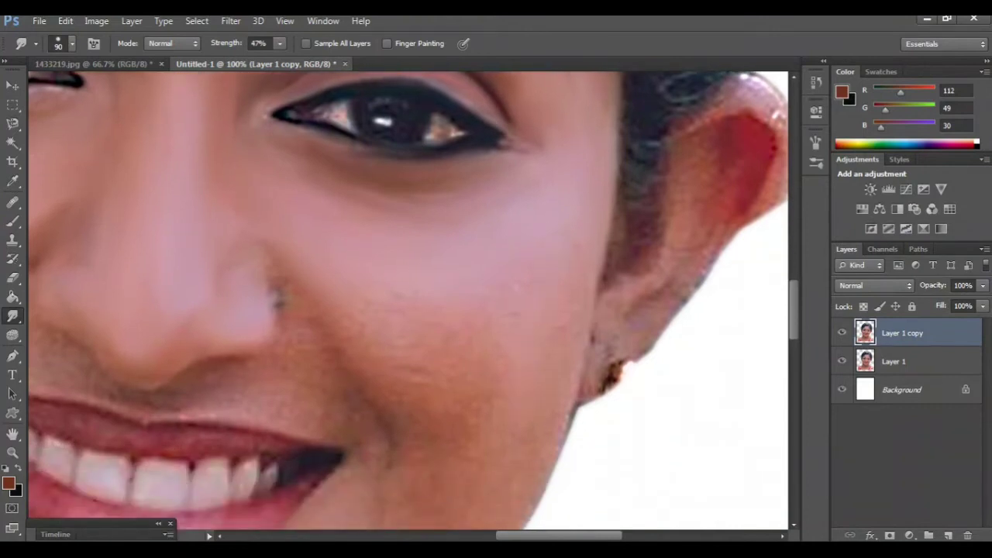
{"action": "scroll", "coordinate": [408, 301], "scroll_direction": "down", "scroll_amount": 2}
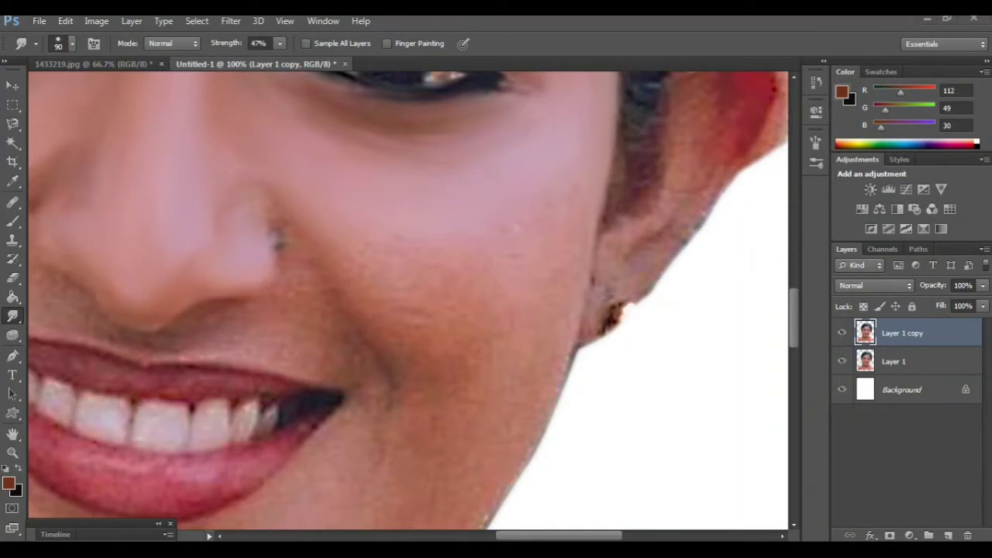
{"action": "key", "text": "ctrl+minus"}
{"action": "key", "text": "ctrl+minus"}
{"action": "key", "text": "ctrl+plus"}
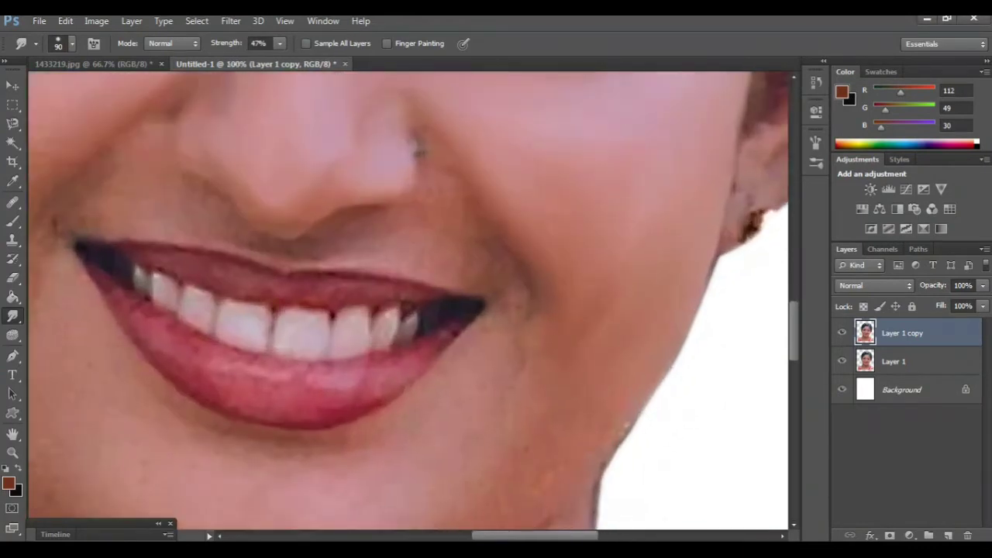
{"action": "key", "text": "ctrl+plus"}
Work down over the lower face and zoom out to view the whole face
{"action": "scroll", "coordinate": [408, 301], "scroll_direction": "up", "scroll_amount": 2}
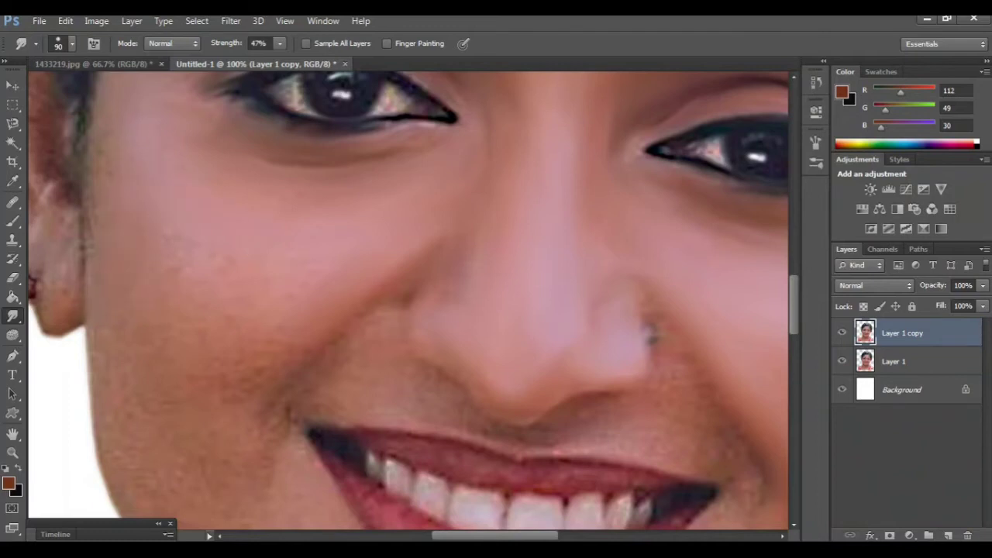
{"action": "scroll", "coordinate": [409, 301], "scroll_direction": "down", "scroll_amount": 4}
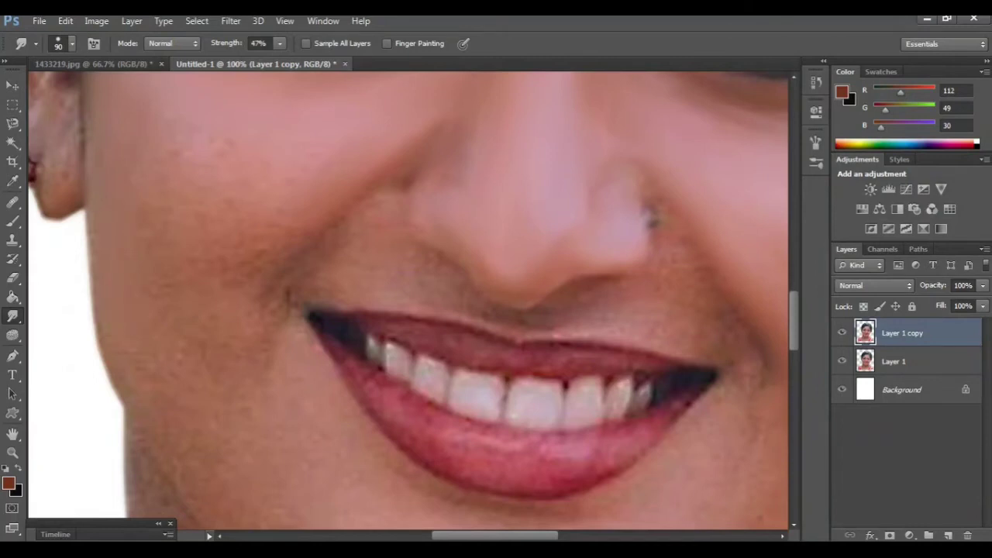
{"action": "scroll", "coordinate": [409, 301], "scroll_direction": "down", "scroll_amount": 1}
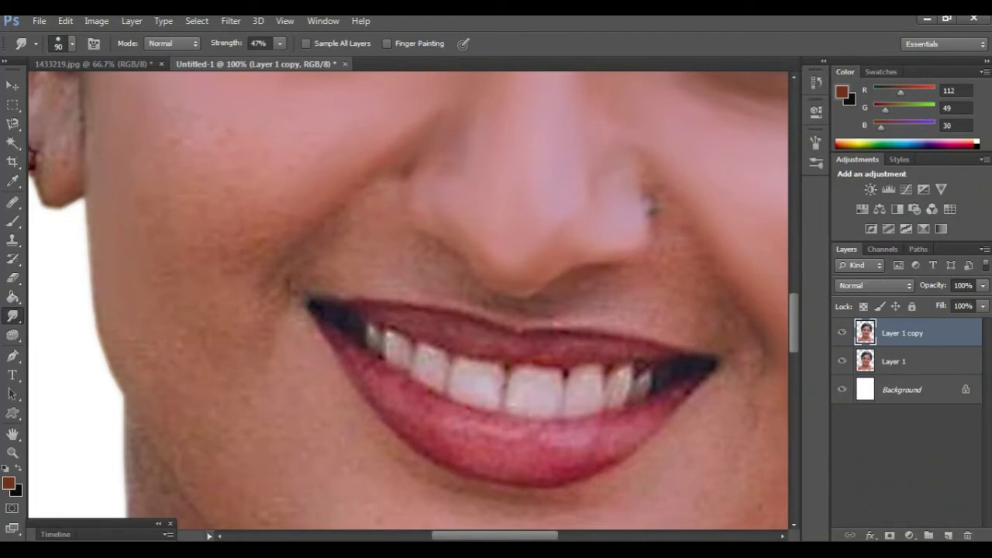
{"action": "scroll", "coordinate": [408, 301], "scroll_direction": "down", "scroll_amount": 3}
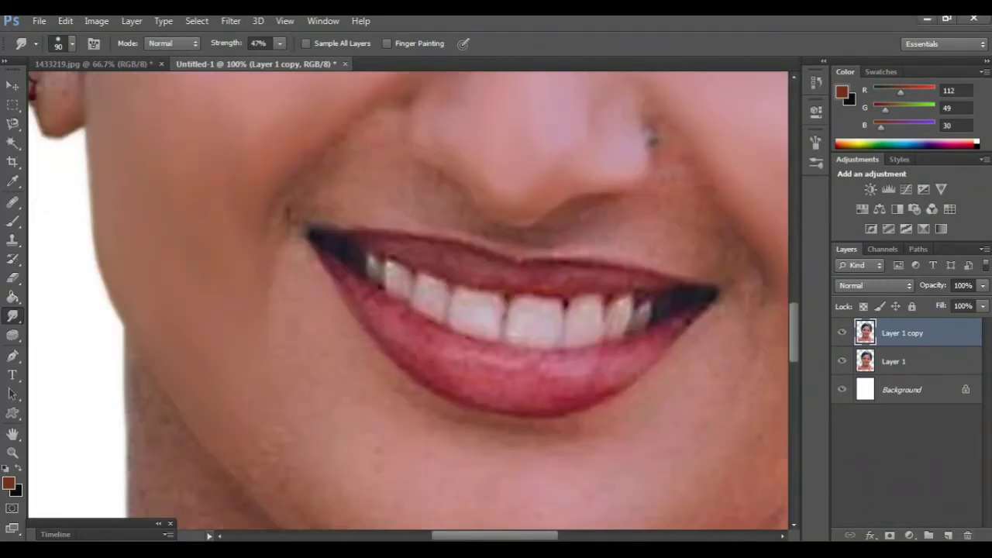
{"action": "key", "text": "ctrl+minus"}
{"action": "key", "text": "ctrl+minus"}
{"action": "key", "text": "ctrl+minus"}
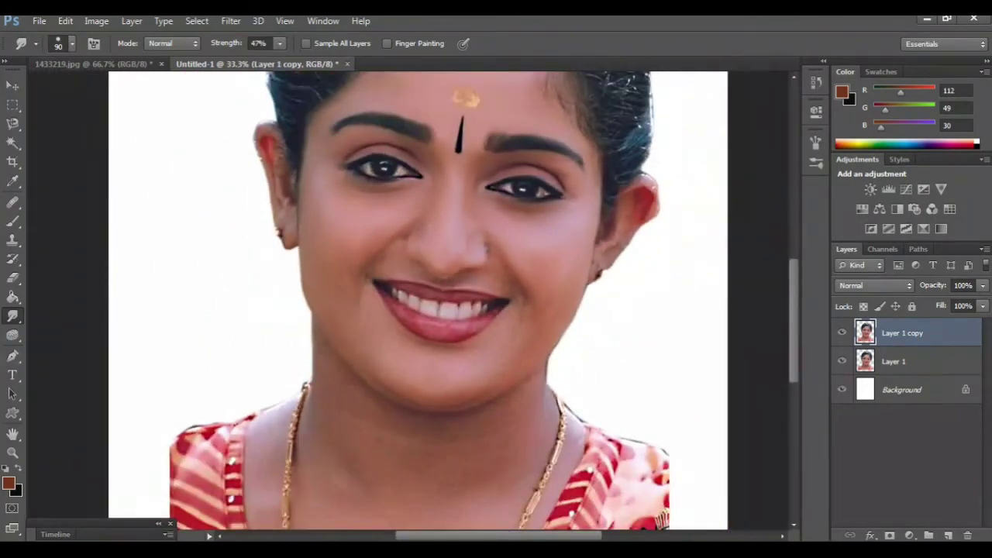
Compare Layer 1 copy against the original, then hide Layer 1
{"action": "left_click", "coordinate": [841, 333]}
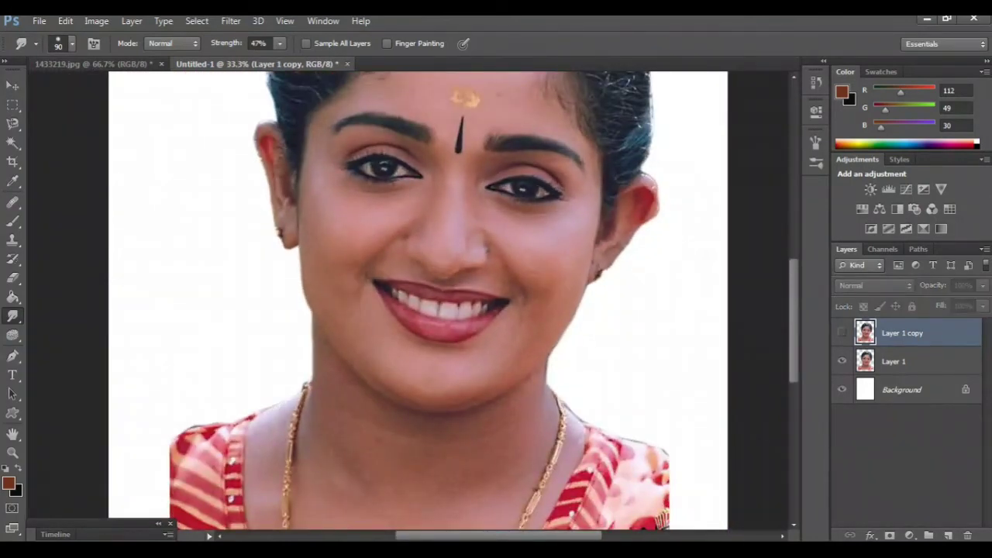
{"action": "key", "text": "ctrl+plus"}
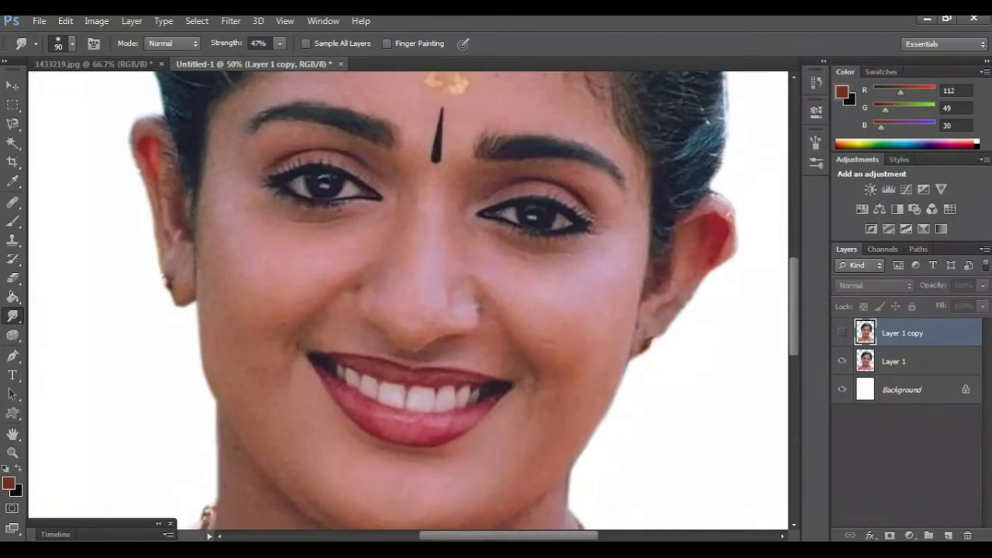
{"action": "left_click", "coordinate": [842, 332]}
{"action": "left_click", "coordinate": [842, 362]}
Zoom to 66.7% and enlarge the smudge brush to 175
{"action": "scroll", "coordinate": [409, 302], "scroll_direction": "down", "scroll_amount": 3}
{"action": "key", "text": "ctrl+plus"}
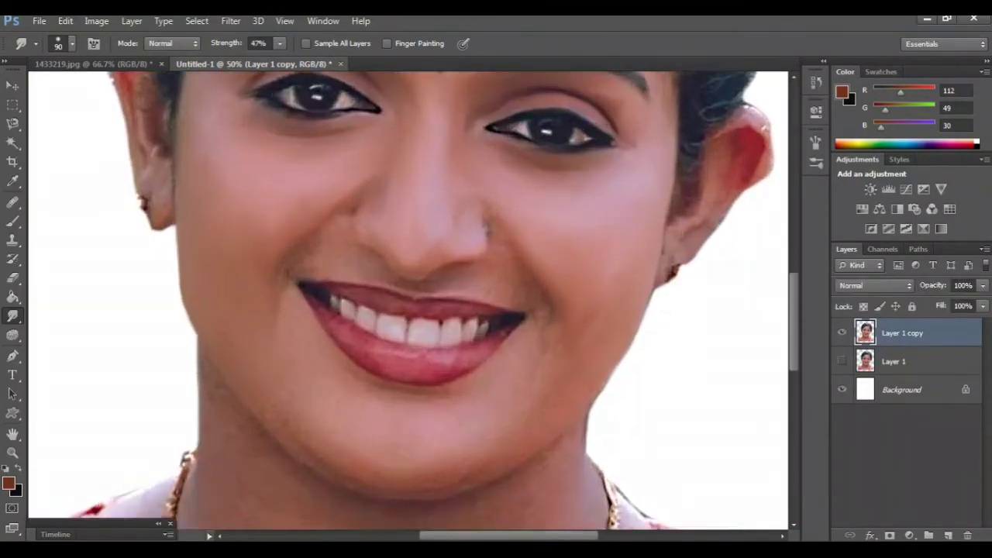
{"action": "scroll", "coordinate": [409, 301], "scroll_direction": "down", "scroll_amount": 1}
{"action": "scroll", "coordinate": [409, 301], "scroll_direction": "down", "scroll_amount": 3}
{"action": "key", "text": "bracketright"}
{"action": "key", "text": "bracketright"}
{"action": "key", "text": "bracketright"}
{"action": "scroll", "coordinate": [409, 302], "scroll_direction": "down", "scroll_amount": 1}
{"action": "scroll", "coordinate": [409, 302], "scroll_direction": "down", "scroll_amount": 1}
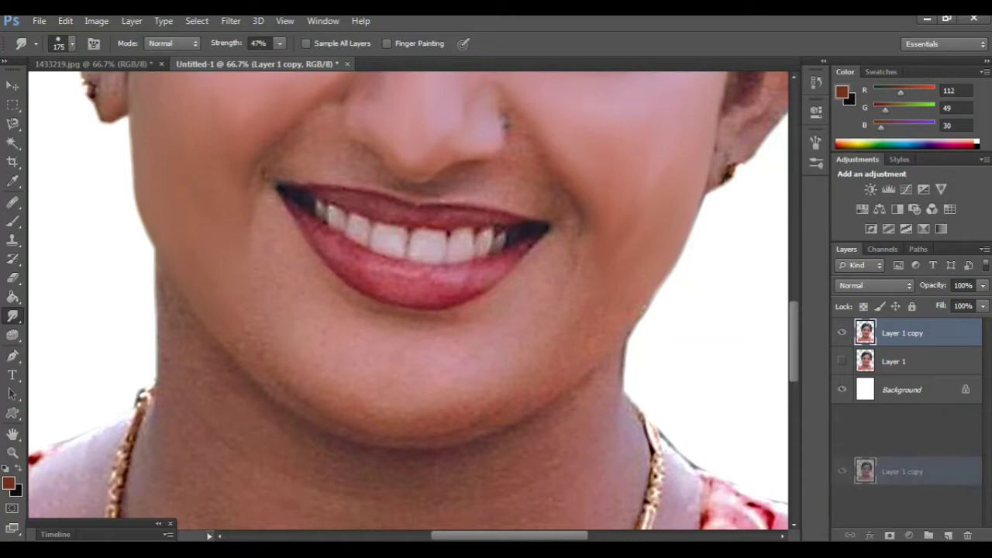
Duplicate Layer 1 copy as Layer 1 copy 2, hide Layer 1 copy, and set the smudge brush to 125
{"action": "left_click_drag", "start_coordinate": [902, 333], "coordinate": [947, 535]}
{"action": "left_click", "coordinate": [842, 361]}
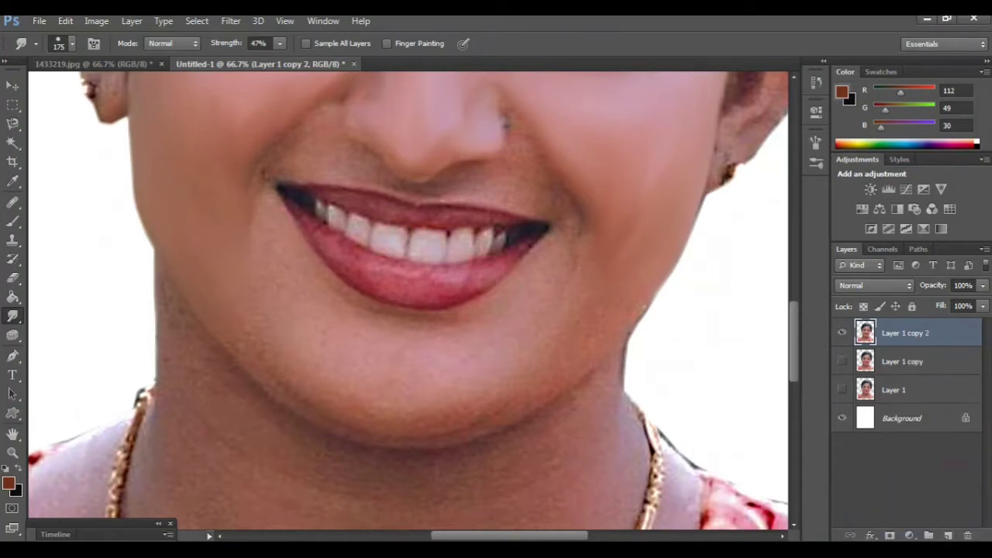
{"action": "key", "text": "bracketleft"}
{"action": "key", "text": "bracketleft"}
{"action": "scroll", "coordinate": [409, 302], "scroll_direction": "up", "scroll_amount": 1}
{"action": "scroll", "coordinate": [409, 302], "scroll_direction": "down", "scroll_amount": 1}
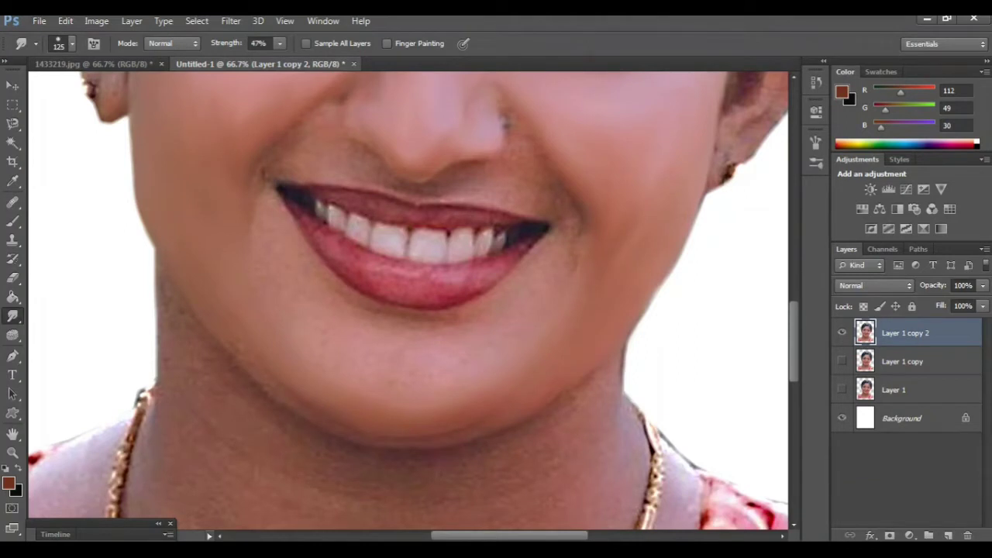
{"action": "scroll", "coordinate": [408, 301], "scroll_direction": "up", "scroll_amount": 2}
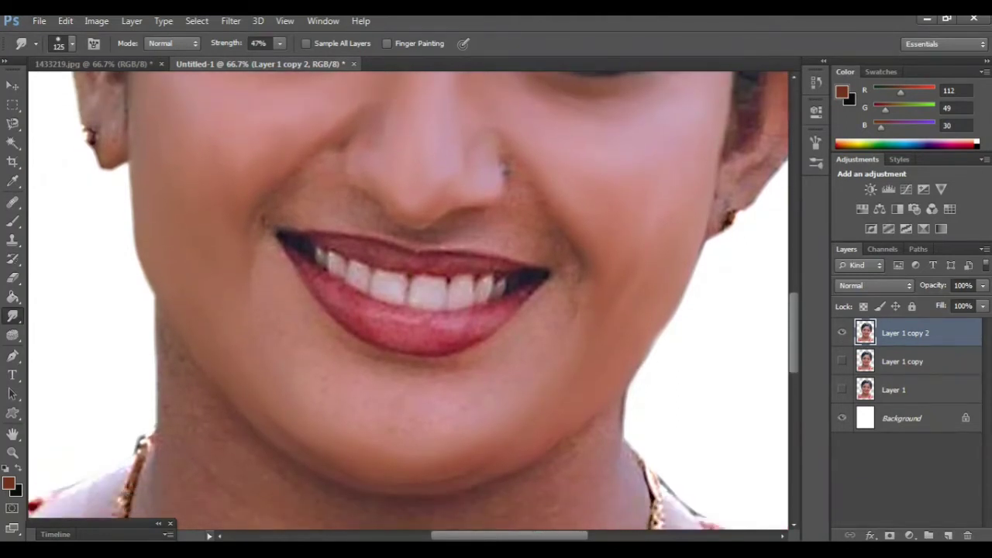
Smudge along the lower lip edge with the size-125 brush
{"action": "left_click_drag", "start_coordinate": [353, 351], "coordinate": [500, 330]}
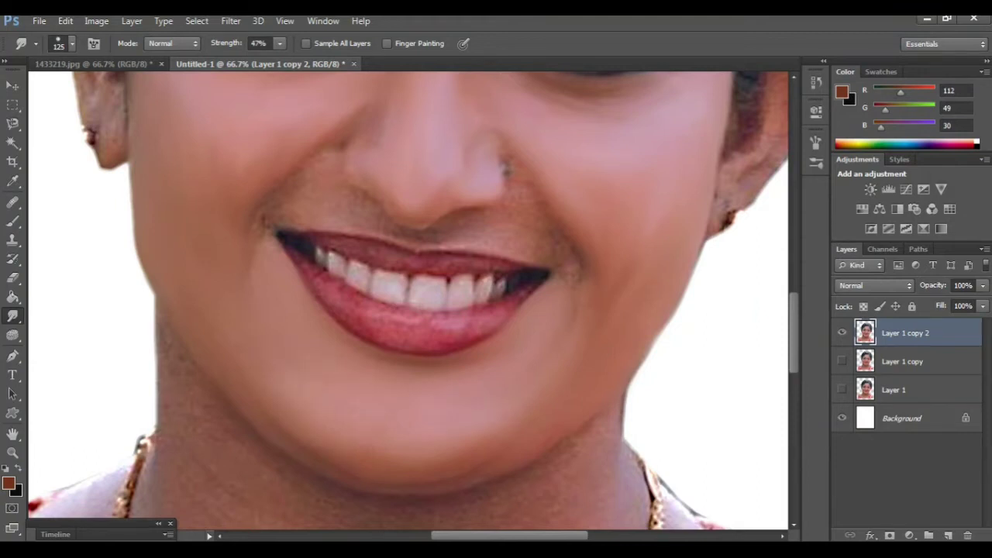
{"action": "scroll", "coordinate": [409, 301], "scroll_direction": "up", "scroll_amount": 2}
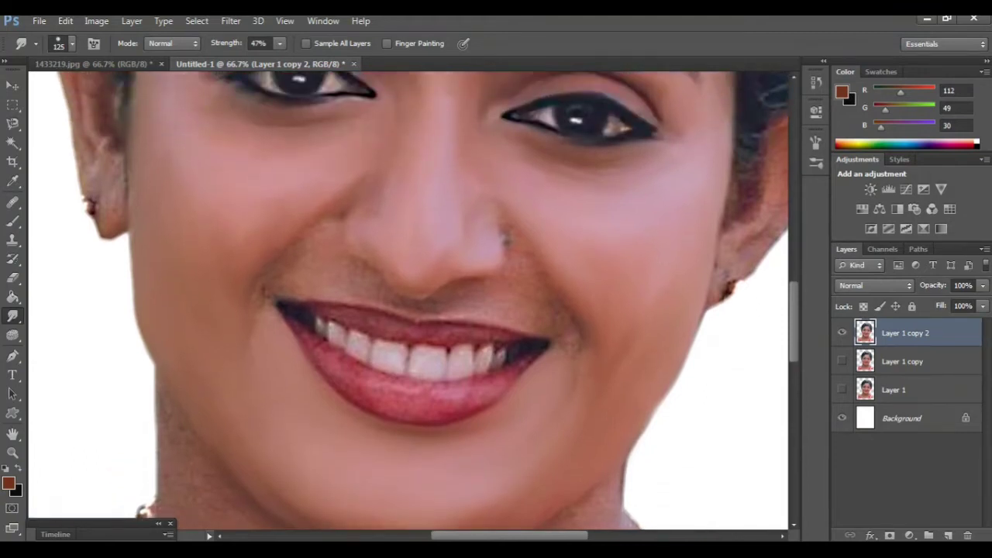
{"action": "scroll", "coordinate": [409, 301], "scroll_direction": "down", "scroll_amount": 2}
{"action": "scroll", "coordinate": [408, 300], "scroll_direction": "down", "scroll_amount": 2}
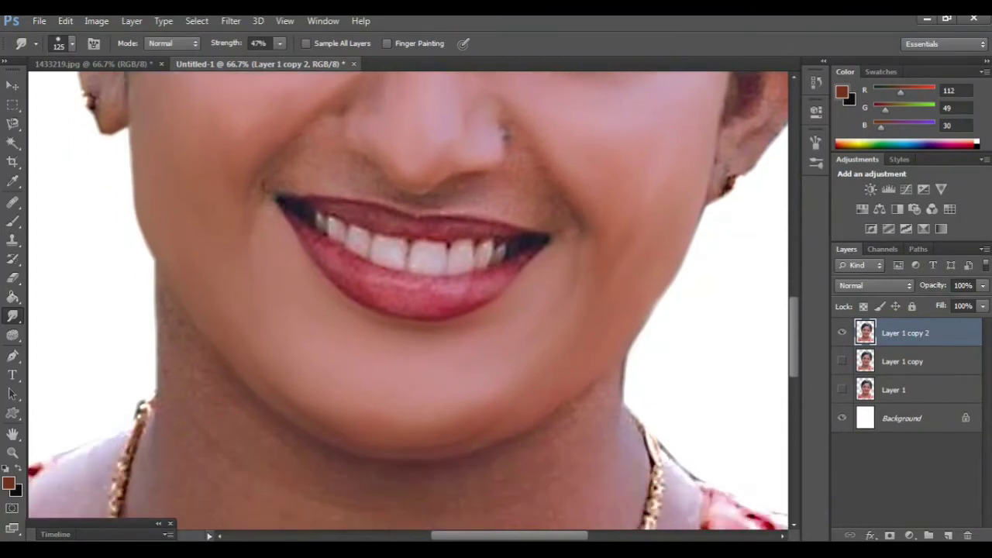
{"action": "scroll", "coordinate": [408, 301], "scroll_direction": "up", "scroll_amount": 6}
At 100% zoom, soften the dark nose stud mark with a size-70 smudge brush
{"action": "key", "text": "ctrl+plus"}
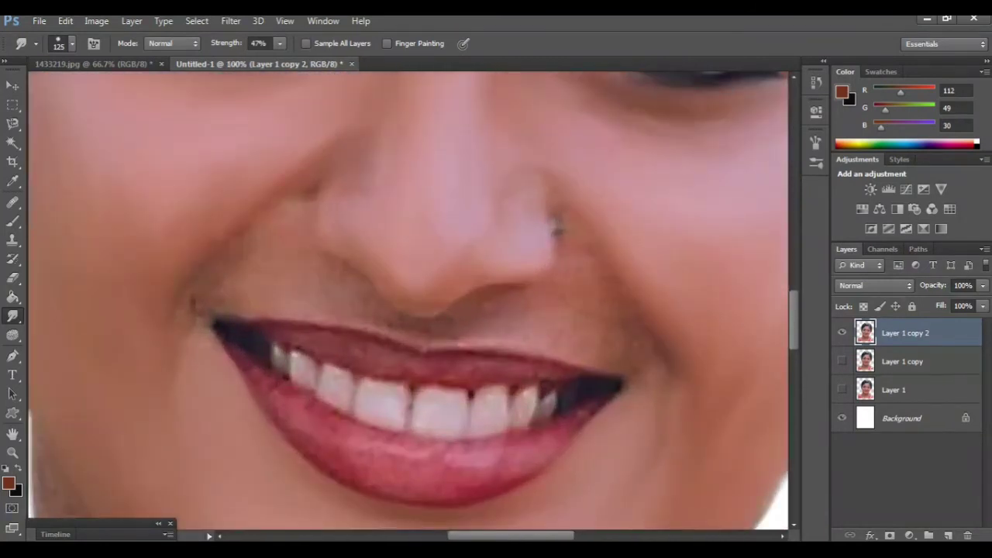
{"action": "key", "text": "bracketleft"}
{"action": "key", "text": "bracketleft"}
{"action": "key", "text": "bracketleft"}
{"action": "scroll", "coordinate": [408, 301], "scroll_direction": "up", "scroll_amount": 2}
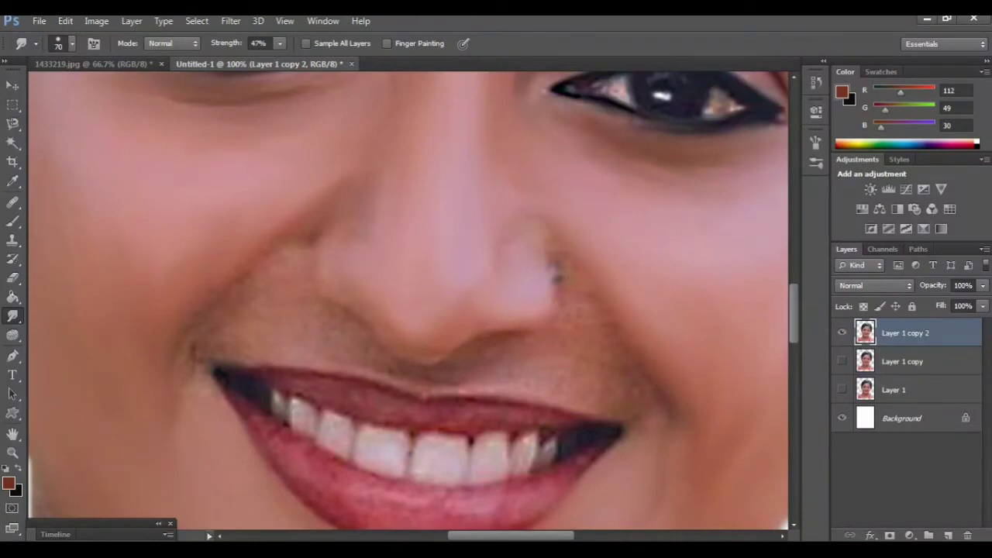
{"action": "left_click_drag", "start_coordinate": [558, 277], "coordinate": [550, 271]}
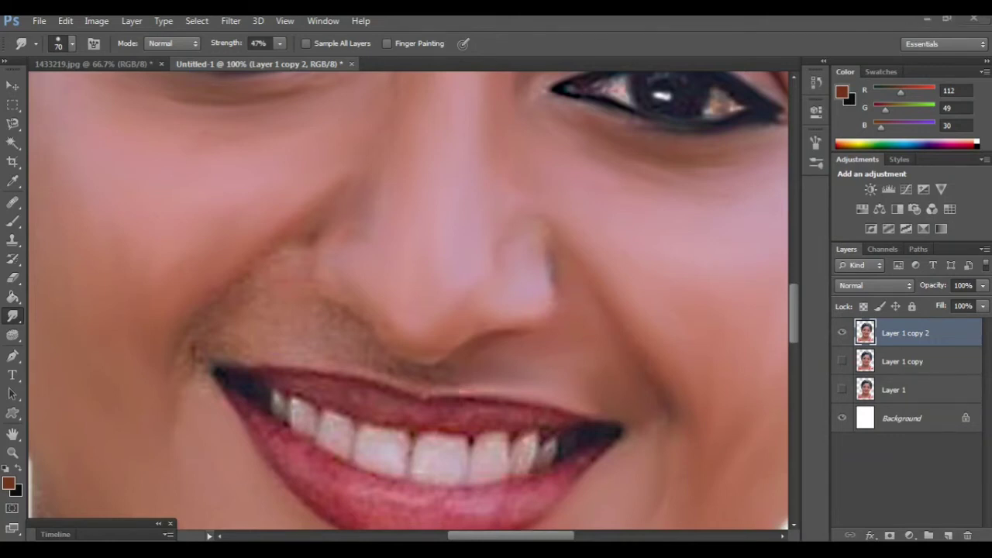
{"action": "key", "text": "ctrl+minus"}
Zoom between 50%, 100% and 200% to inspect the mouth and teeth
{"action": "key", "text": "ctrl+minus"}
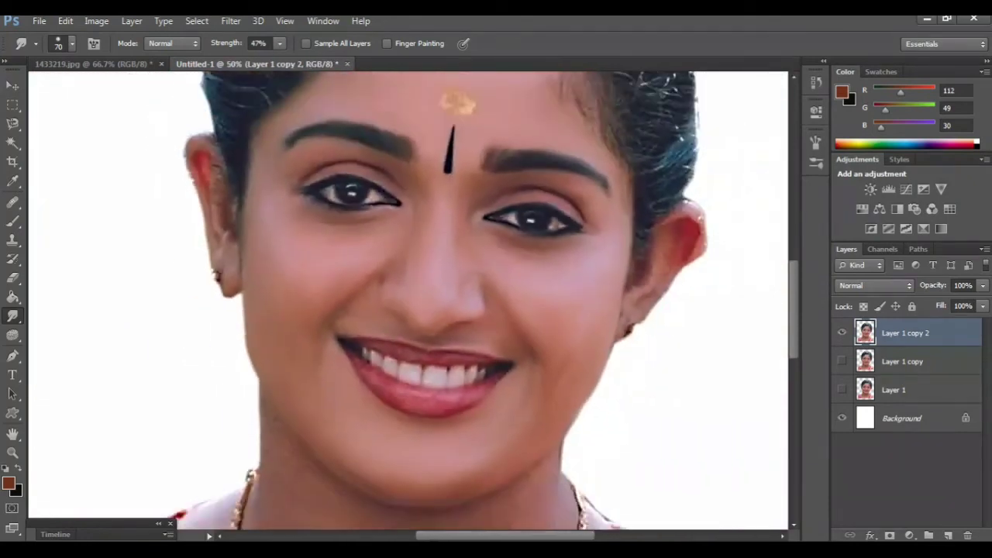
{"action": "key", "text": "ctrl+minus"}
{"action": "key", "text": "ctrl+plus"}
{"action": "key", "text": "ctrl+plus"}
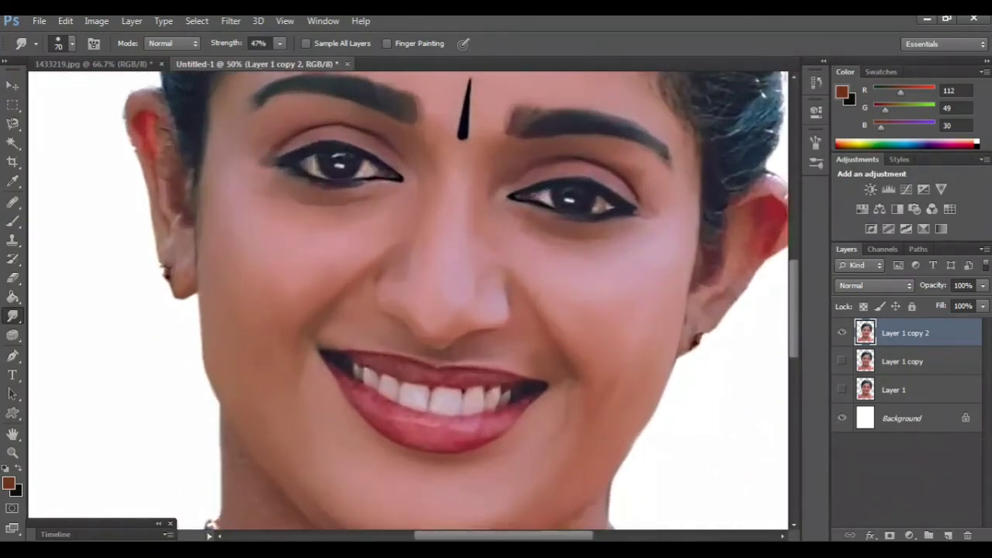
{"action": "key", "text": "ctrl+plus"}
{"action": "scroll", "coordinate": [409, 301], "scroll_direction": "down", "scroll_amount": 1}
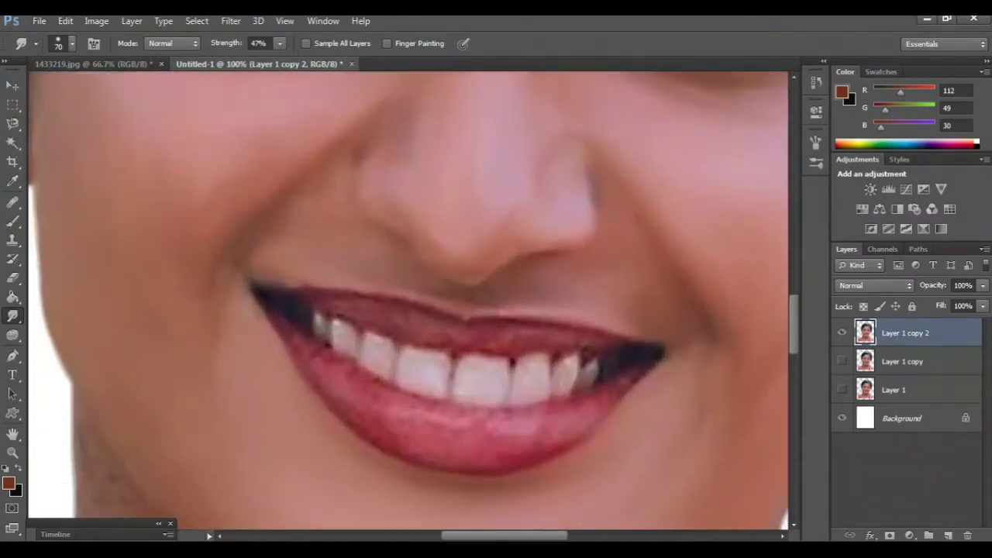
{"action": "key", "text": "ctrl+plus"}
{"action": "scroll", "coordinate": [409, 303], "scroll_direction": "down", "scroll_amount": 1}
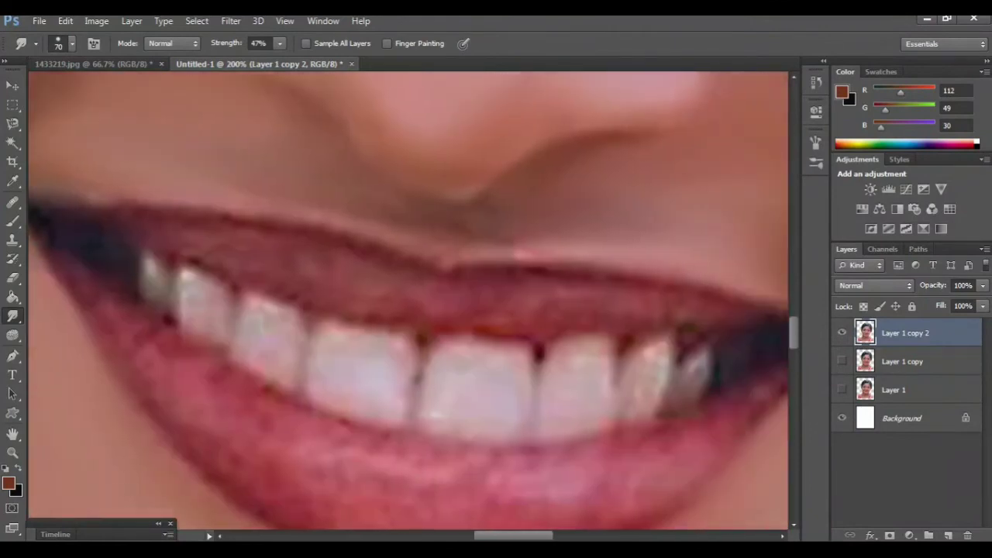
{"action": "scroll", "coordinate": [409, 302], "scroll_direction": "right", "scroll_amount": 1}
{"action": "key", "text": "ctrl+minus"}
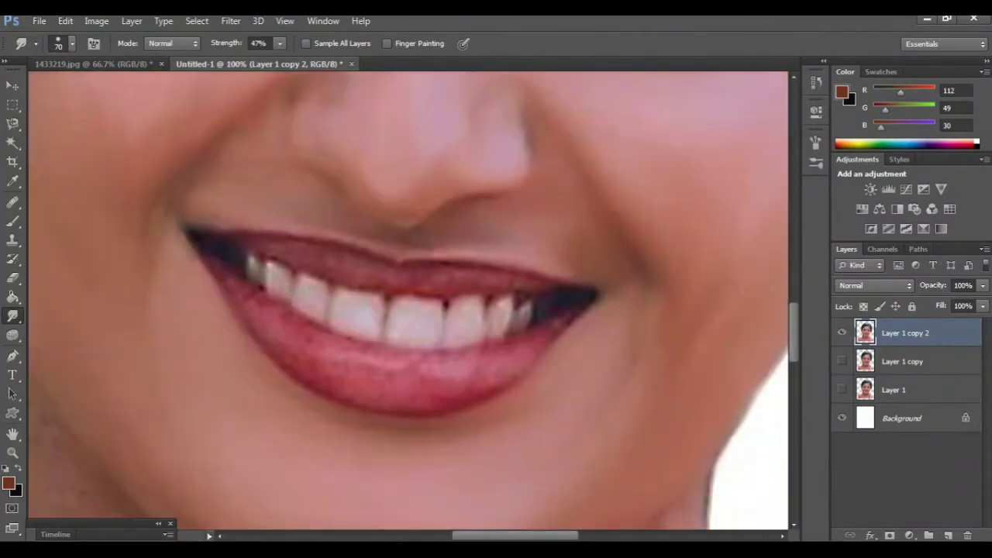
{"action": "scroll", "coordinate": [428, 301], "scroll_direction": "down", "scroll_amount": 1}
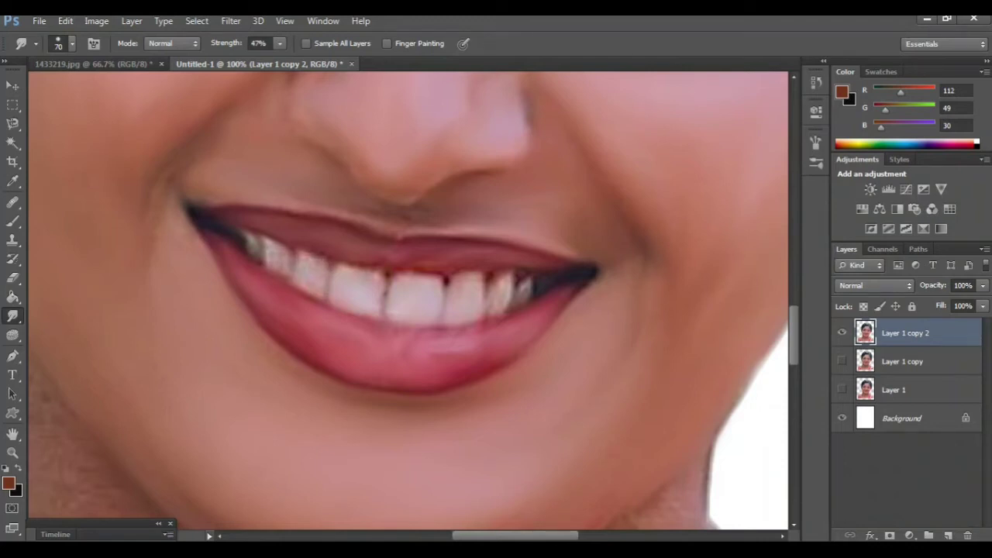
Show Layer 1 and toggle Layer 1 copy 2 to compare against the original, hiding Layer 1 copy
{"action": "key", "text": "ctrl+minus"}
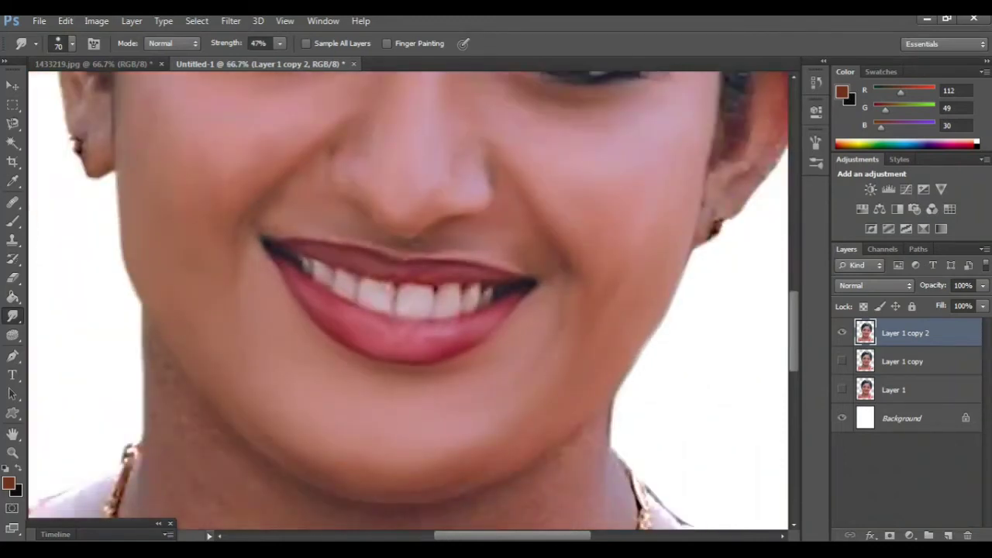
{"action": "left_click", "coordinate": [842, 390]}
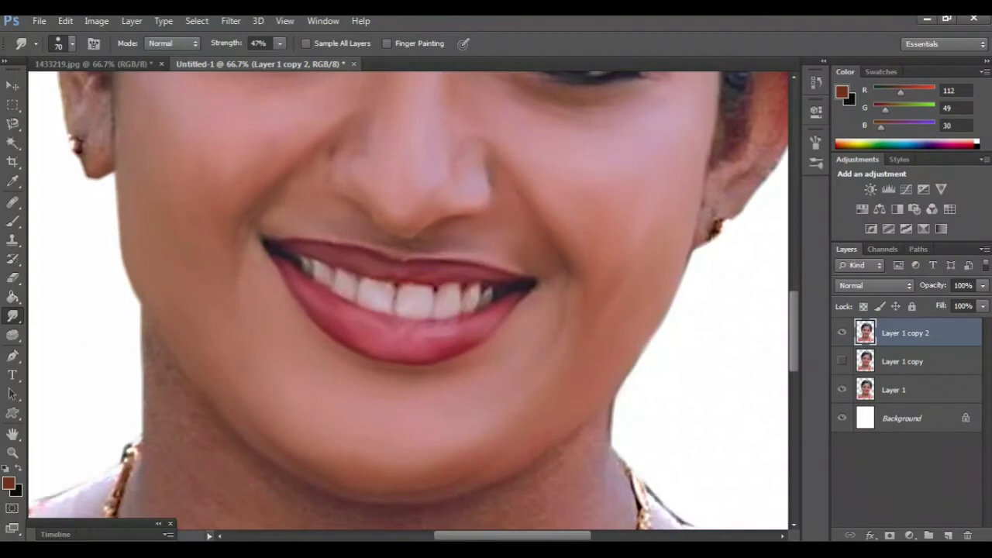
{"action": "left_click", "coordinate": [842, 333]}
{"action": "left_click", "coordinate": [842, 333]}
{"action": "key", "text": "ctrl+minus"}
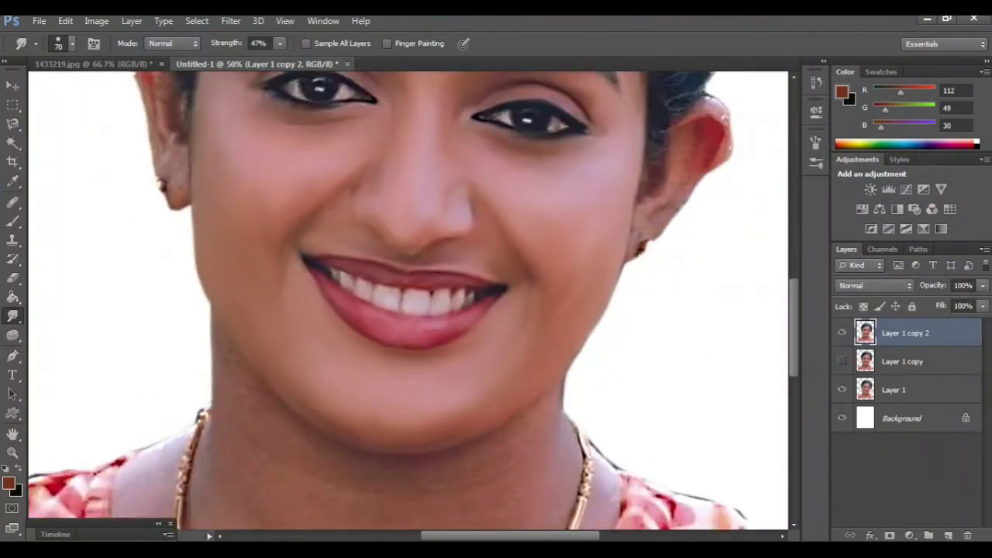
{"action": "left_click", "coordinate": [842, 362]}
Zoom in on the mouth and neck and enlarge the smudge brush to 100
{"action": "scroll", "coordinate": [409, 300], "scroll_direction": "up", "scroll_amount": 2}
{"action": "scroll", "coordinate": [408, 301], "scroll_direction": "up", "scroll_amount": 3}
{"action": "scroll", "coordinate": [409, 301], "scroll_direction": "up", "scroll_amount": 3}
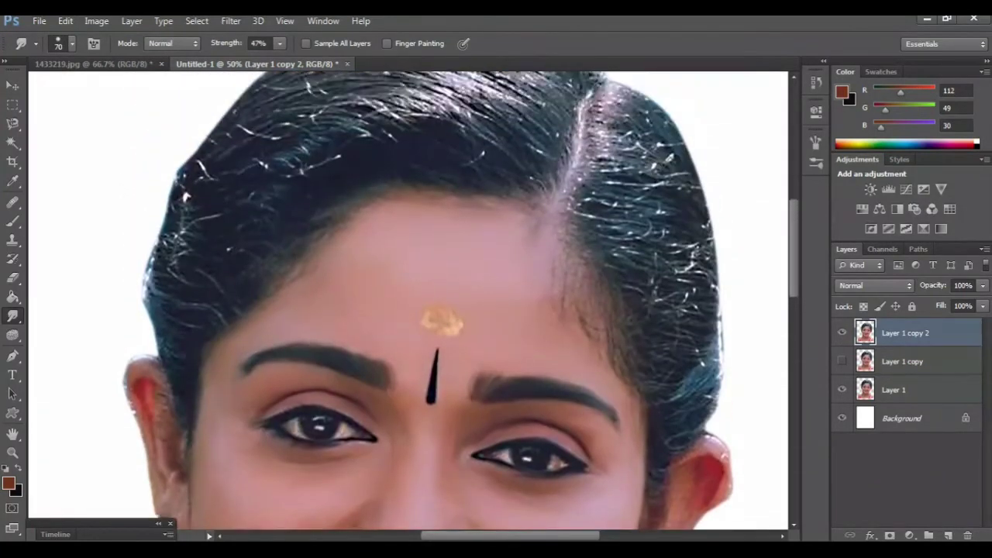
{"action": "scroll", "coordinate": [409, 301], "scroll_direction": "up", "scroll_amount": 1}
{"action": "scroll", "coordinate": [409, 301], "scroll_direction": "up", "scroll_amount": 1}
{"action": "scroll", "coordinate": [409, 301], "scroll_direction": "down", "scroll_amount": 1}
{"action": "scroll", "coordinate": [408, 301], "scroll_direction": "down", "scroll_amount": 2}
{"action": "scroll", "coordinate": [408, 301], "scroll_direction": "down", "scroll_amount": 1}
{"action": "scroll", "coordinate": [408, 300], "scroll_direction": "up", "scroll_amount": 1}
{"action": "scroll", "coordinate": [408, 301], "scroll_direction": "up", "scroll_amount": 3}
{"action": "scroll", "coordinate": [409, 301], "scroll_direction": "up", "scroll_amount": 1}
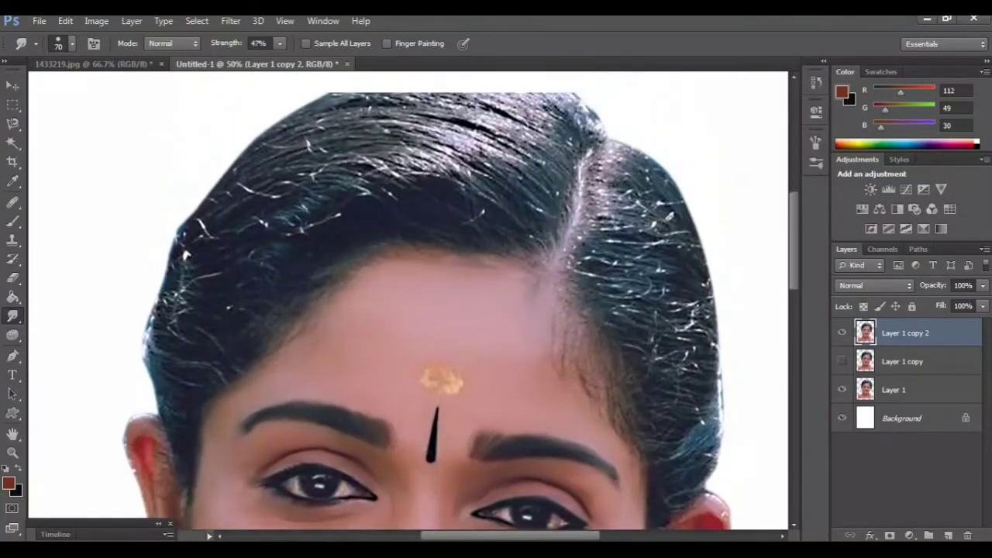
{"action": "scroll", "coordinate": [408, 301], "scroll_direction": "down", "scroll_amount": 3}
{"action": "scroll", "coordinate": [409, 301], "scroll_direction": "down", "scroll_amount": 3}
{"action": "scroll", "coordinate": [408, 301], "scroll_direction": "down", "scroll_amount": 3}
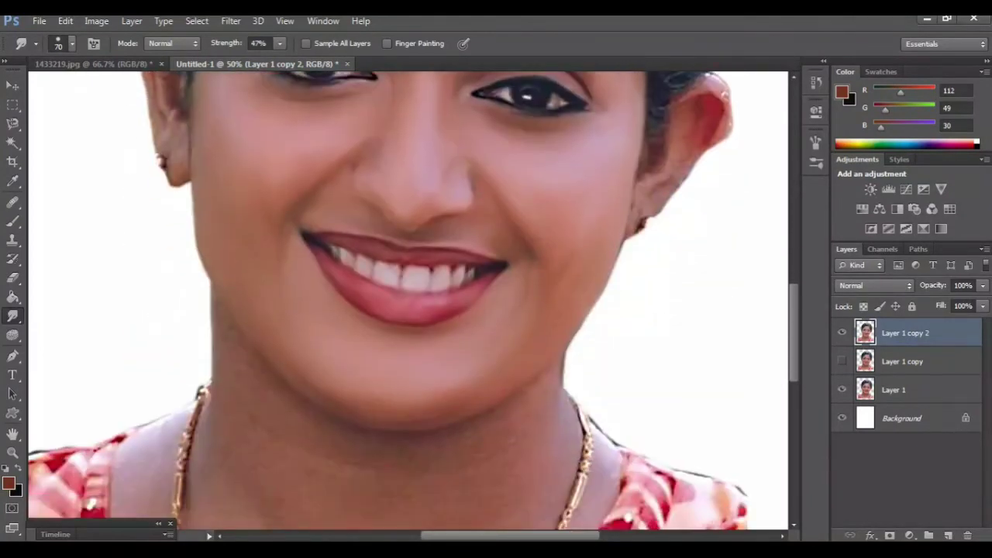
{"action": "key", "text": "ctrl+plus"}
{"action": "scroll", "coordinate": [408, 301], "scroll_direction": "down", "scroll_amount": 3}
{"action": "key", "text": "bracketright"}
{"action": "key", "text": "bracketright"}
{"action": "key", "text": "bracketright"}
Raise the smudge brush to 150 px and smooth the neck skin below the chin
{"action": "scroll", "coordinate": [408, 301], "scroll_direction": "down", "scroll_amount": 1}
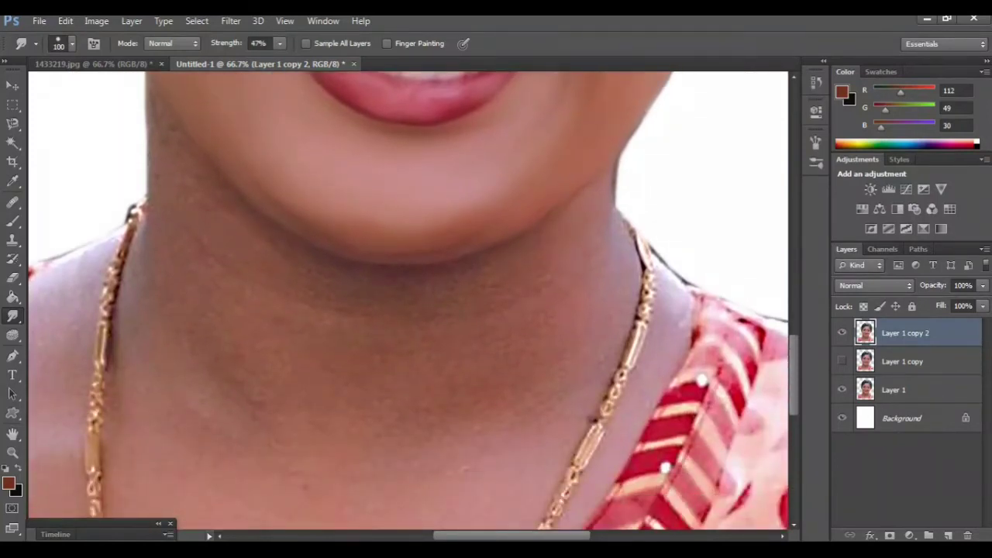
{"action": "key", "text": "bracketright"}
{"action": "key", "text": "bracketright"}
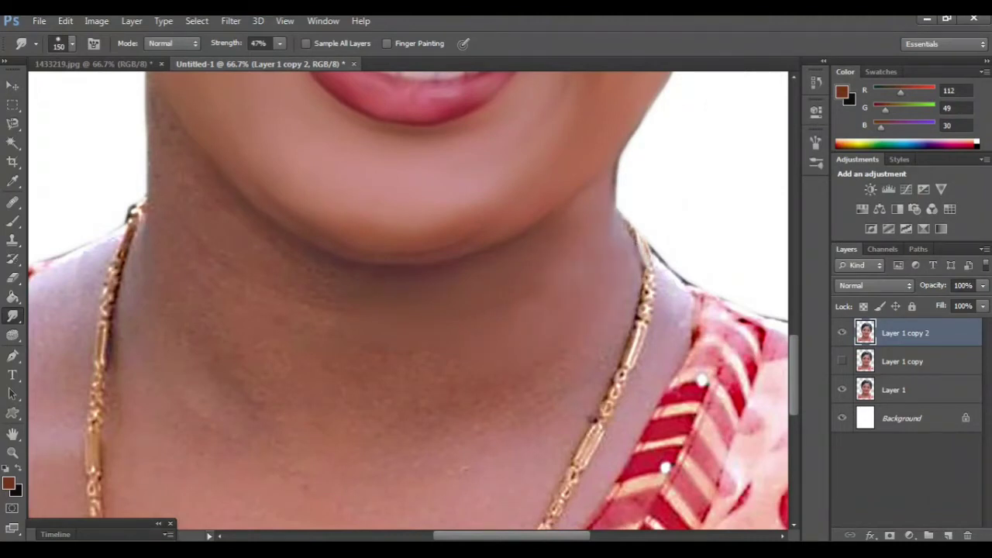
{"action": "left_click_drag", "start_coordinate": [465, 349], "coordinate": [570, 232]}
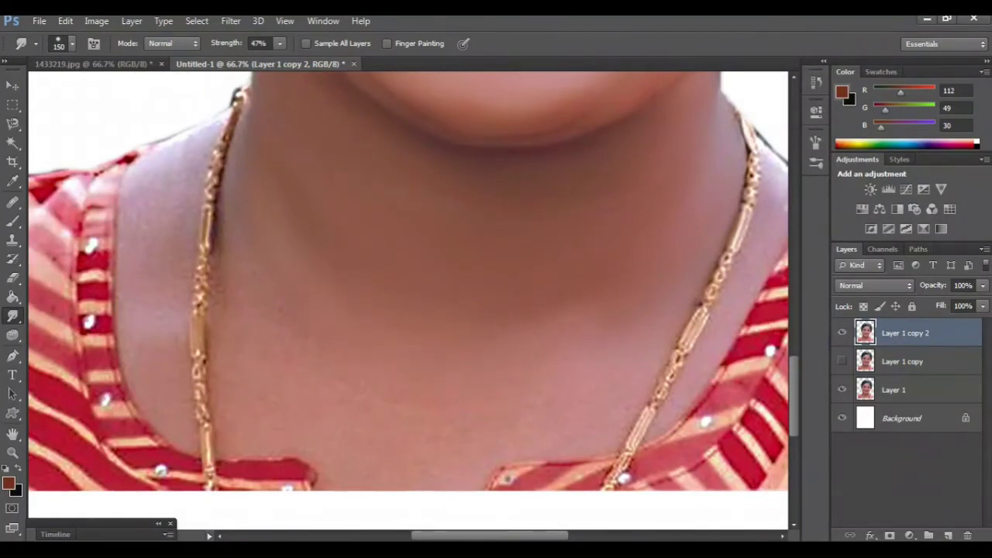
{"action": "scroll", "coordinate": [409, 281], "scroll_direction": "right", "scroll_amount": 2}
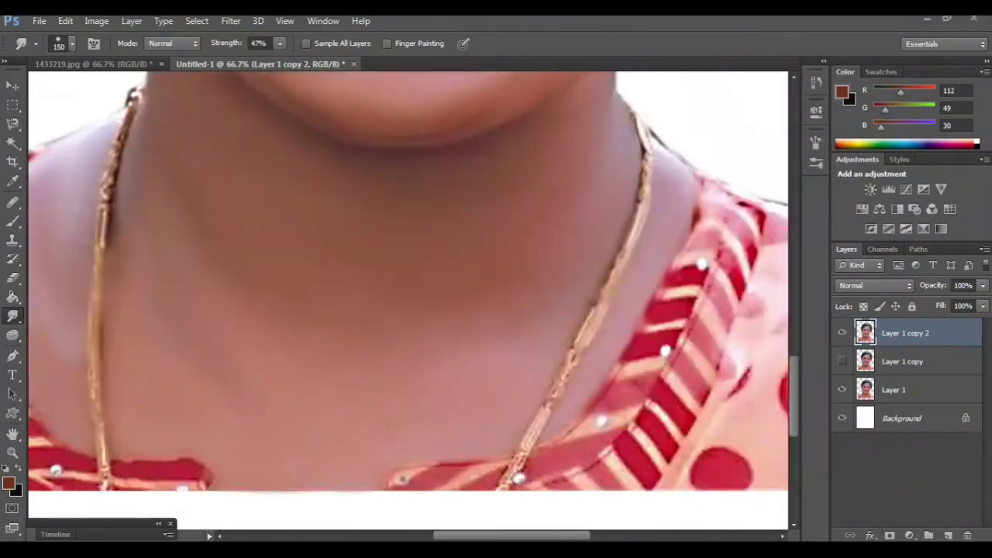
{"action": "scroll", "coordinate": [731, 354], "scroll_direction": "down", "scroll_amount": 1}
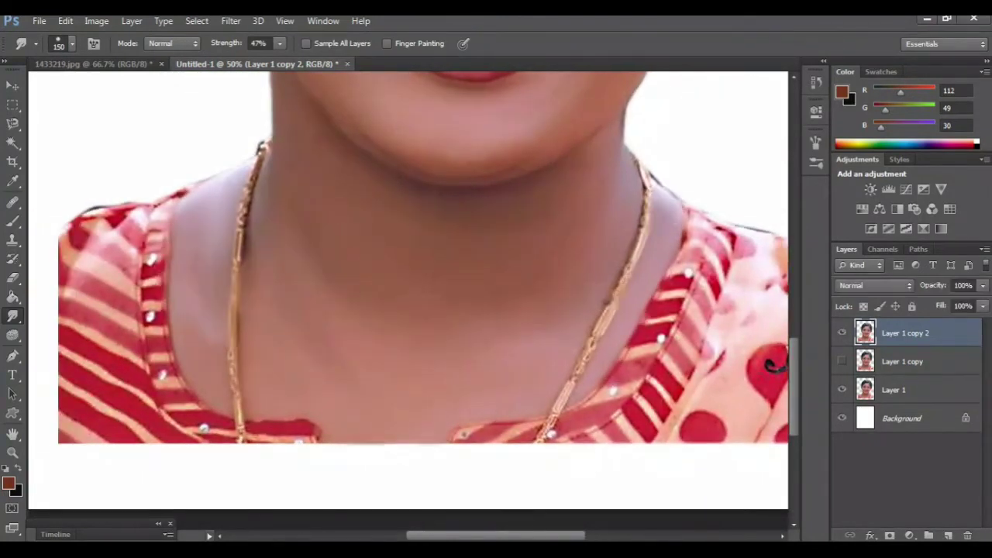
Smear the white strands above the forehead and left of the parting into the dark hair
{"action": "scroll", "coordinate": [409, 301], "scroll_direction": "up", "scroll_amount": 2}
{"action": "scroll", "coordinate": [408, 302], "scroll_direction": "up", "scroll_amount": 4}
{"action": "scroll", "coordinate": [408, 302], "scroll_direction": "up", "scroll_amount": 4}
{"action": "scroll", "coordinate": [409, 302], "scroll_direction": "up", "scroll_amount": 4}
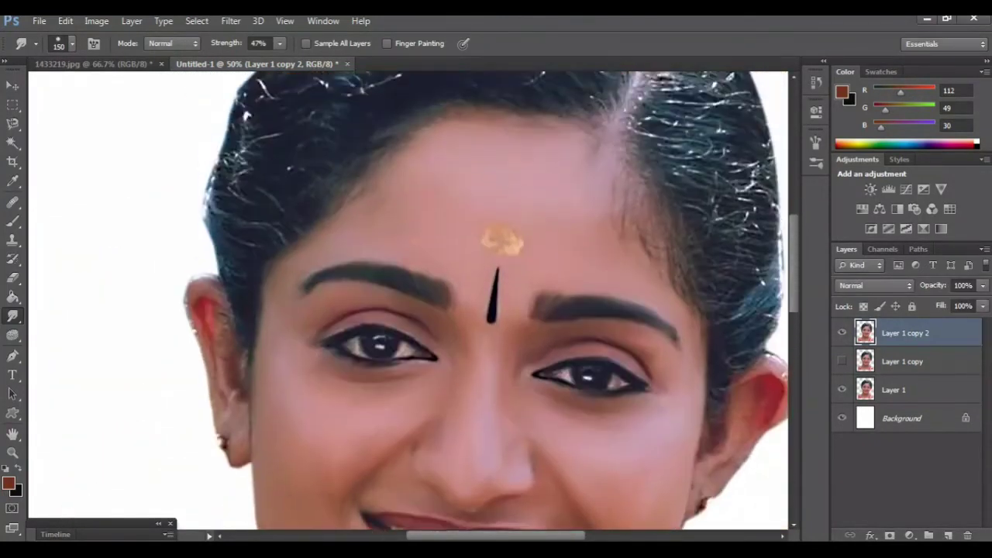
{"action": "scroll", "coordinate": [408, 302], "scroll_direction": "up", "scroll_amount": 4}
{"action": "scroll", "coordinate": [408, 301], "scroll_direction": "up", "scroll_amount": 2}
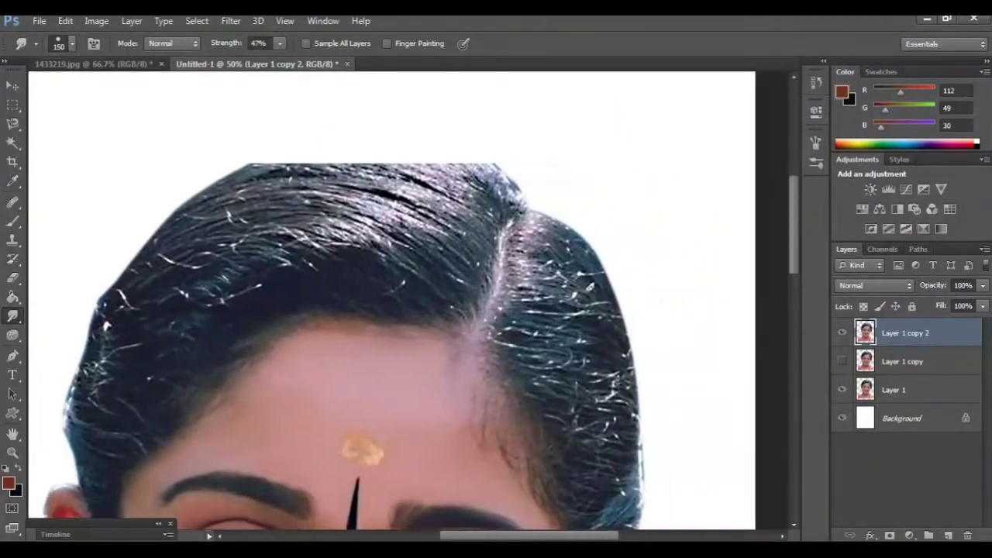
{"action": "scroll", "coordinate": [408, 302], "scroll_direction": "up", "scroll_amount": 1}
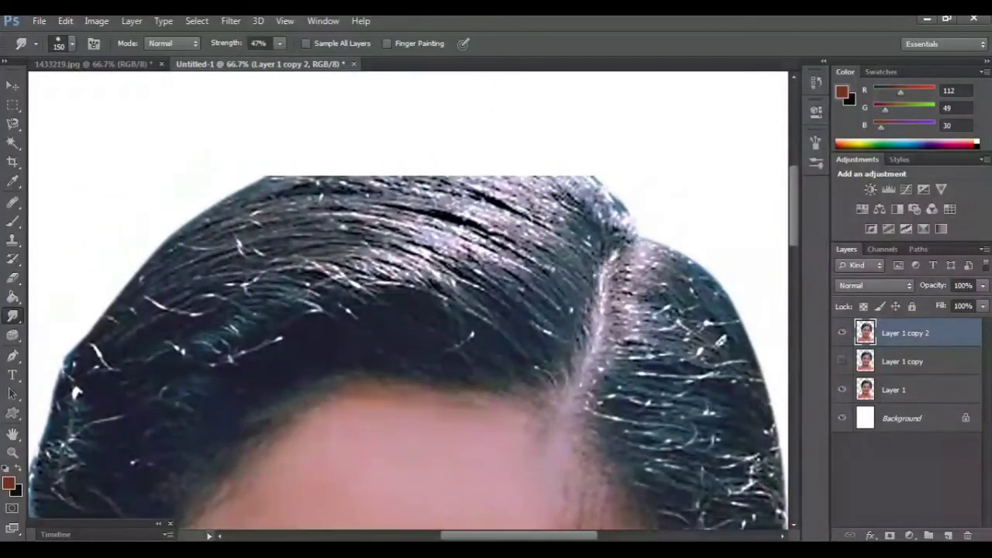
{"action": "left_click_drag", "start_coordinate": [423, 279], "coordinate": [546, 341]}
{"action": "left_click_drag", "start_coordinate": [426, 252], "coordinate": [558, 325]}
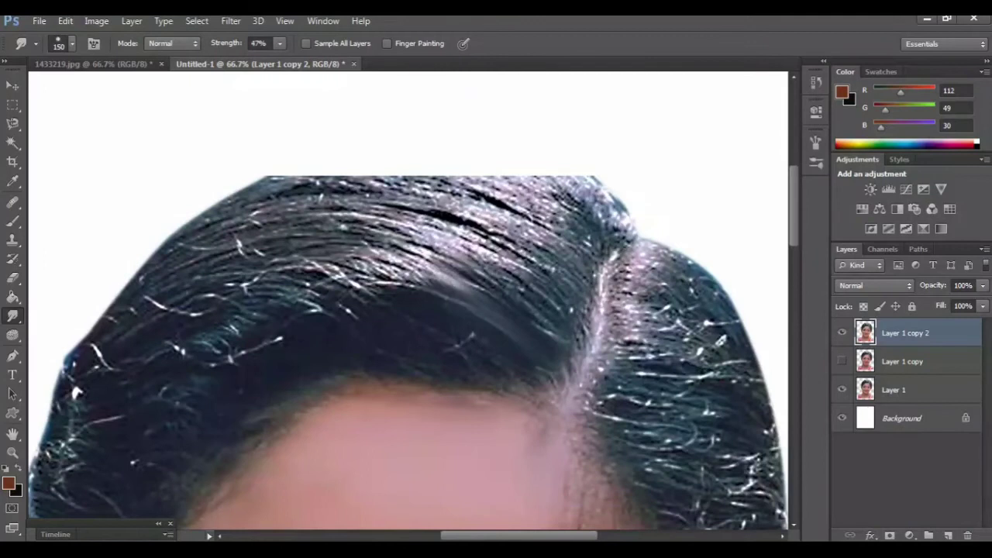
{"action": "mouse_move", "coordinate": [438, 233]}
{"action": "left_mouse_down"}
{"action": "mouse_move", "coordinate": [597, 298]}
{"action": "mouse_move", "coordinate": [488, 233]}
{"action": "mouse_move", "coordinate": [601, 272]}
{"action": "left_mouse_up"}
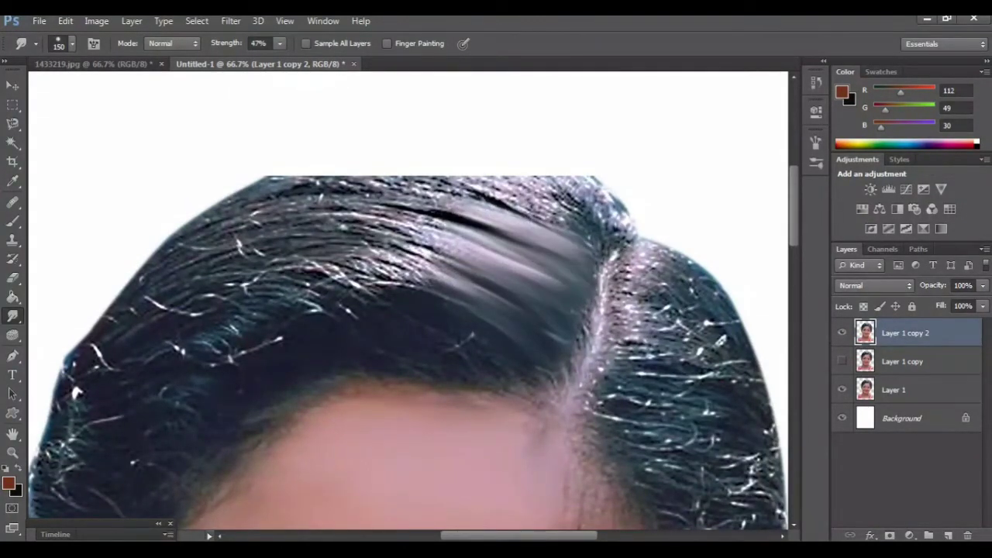
{"action": "left_click_drag", "start_coordinate": [403, 349], "coordinate": [477, 395]}
{"action": "scroll", "coordinate": [408, 301], "scroll_direction": "down", "scroll_amount": 3}
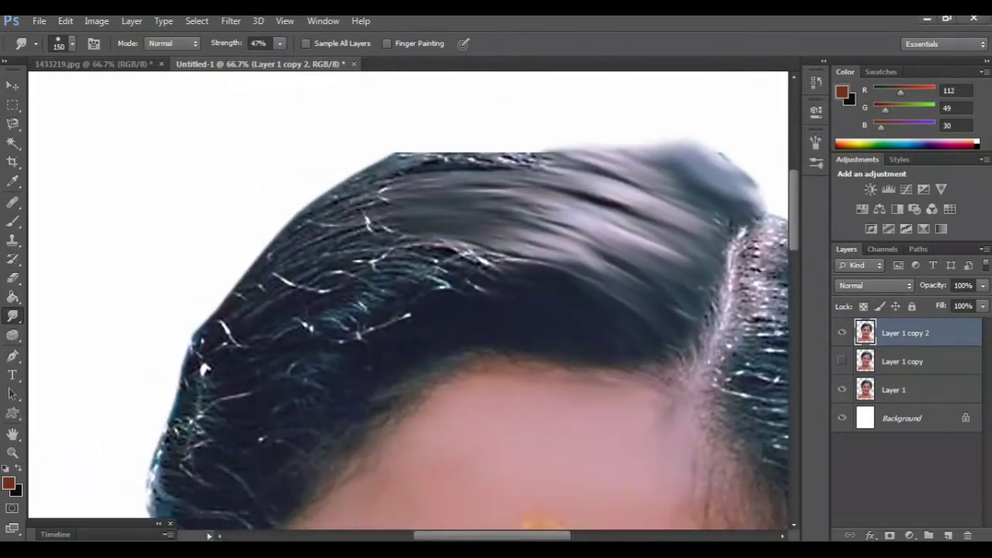
{"action": "mouse_move", "coordinate": [419, 287]}
{"action": "left_mouse_down"}
{"action": "mouse_move", "coordinate": [480, 259]}
{"action": "mouse_move", "coordinate": [407, 246]}
{"action": "left_mouse_up"}
{"action": "scroll", "coordinate": [408, 301], "scroll_direction": "left", "scroll_amount": 2}
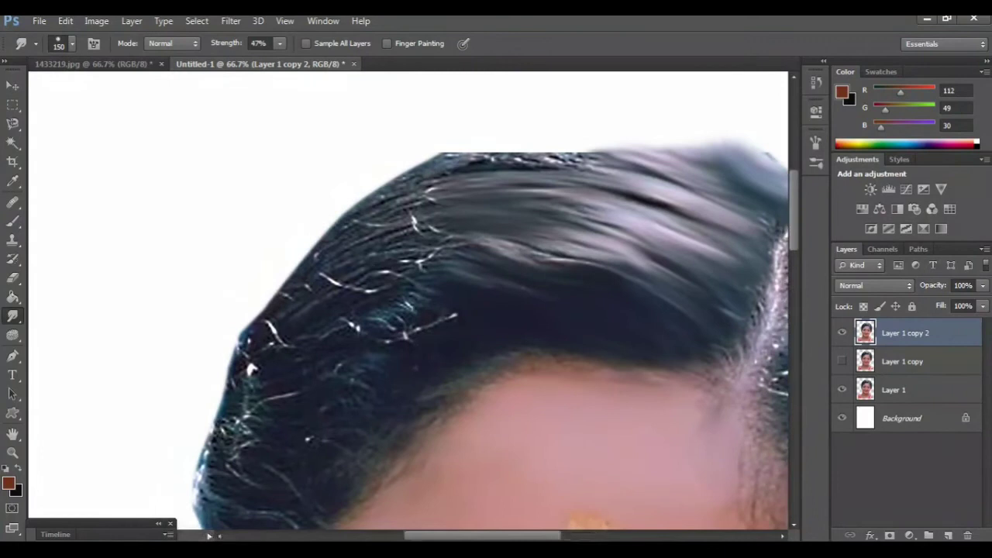
{"action": "mouse_move", "coordinate": [589, 252]}
{"action": "left_mouse_down"}
{"action": "mouse_move", "coordinate": [512, 248]}
{"action": "mouse_move", "coordinate": [307, 333]}
{"action": "left_mouse_up"}
{"action": "scroll", "coordinate": [490, 333], "scroll_direction": "left", "scroll_amount": 2}
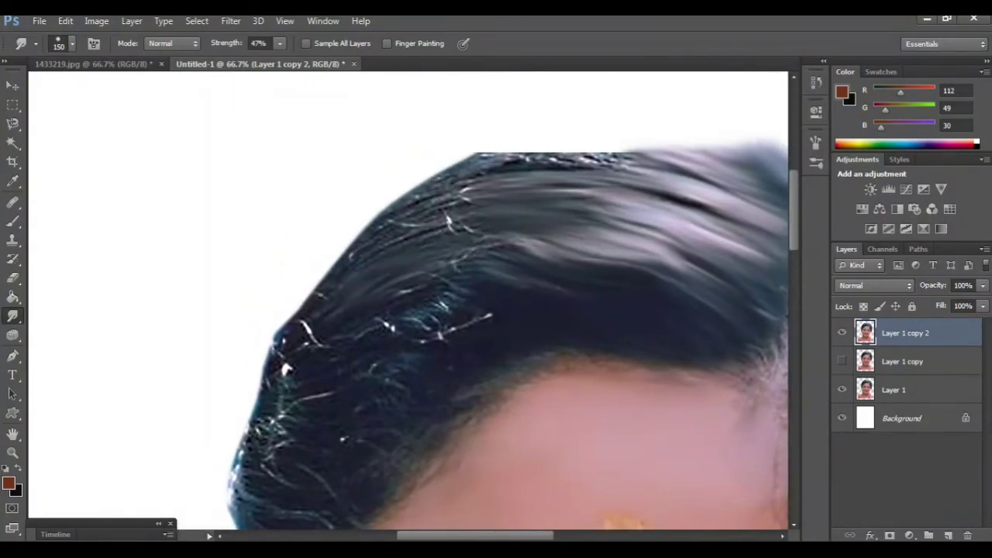
{"action": "left_click_drag", "start_coordinate": [395, 287], "coordinate": [527, 244]}
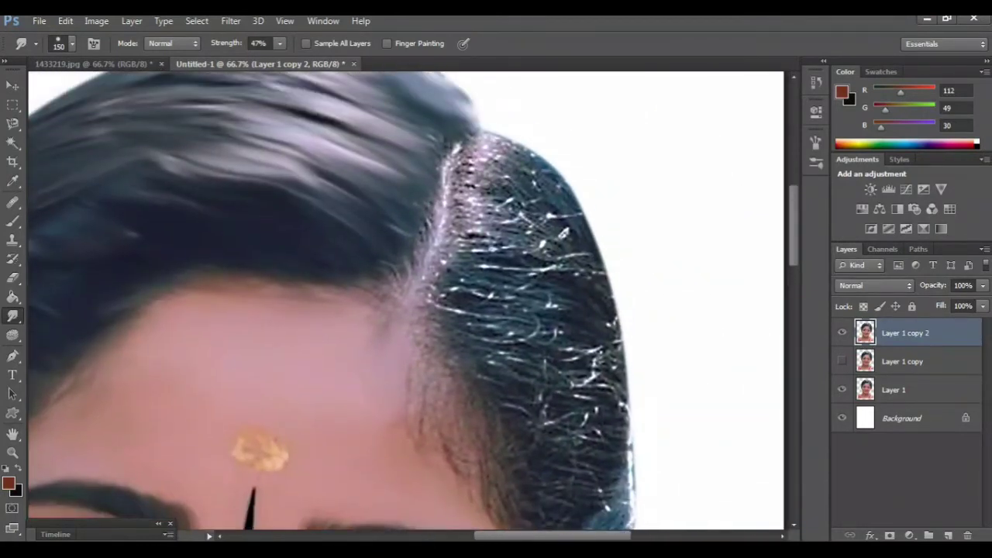
Blend the white strands right of the parting and lower down into the dark hair
{"action": "mouse_move", "coordinate": [566, 217]}
{"action": "left_mouse_down"}
{"action": "mouse_move", "coordinate": [574, 182]}
{"action": "mouse_move", "coordinate": [508, 170]}
{"action": "mouse_move", "coordinate": [457, 139]}
{"action": "left_mouse_up"}
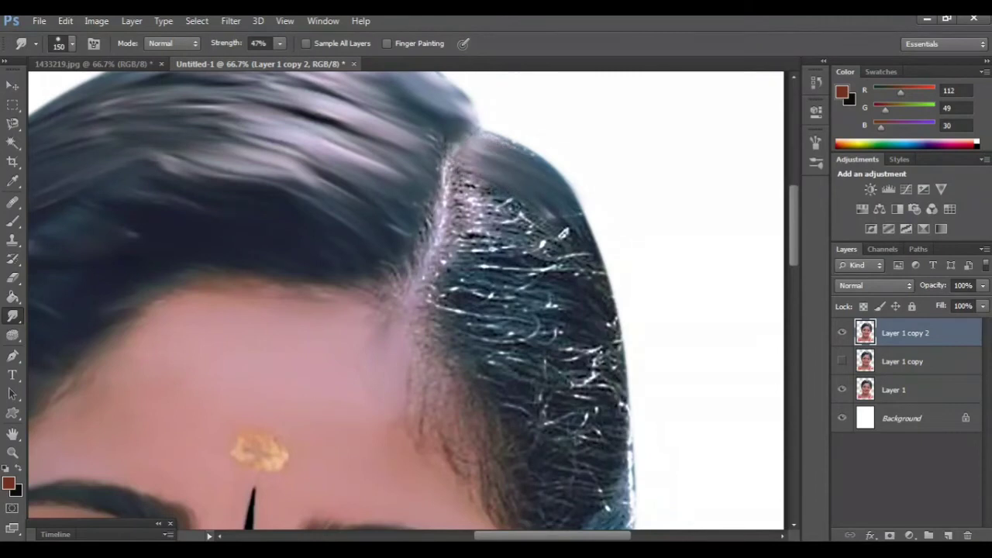
{"action": "left_click_drag", "start_coordinate": [593, 256], "coordinate": [457, 178]}
{"action": "left_click_drag", "start_coordinate": [555, 248], "coordinate": [504, 228]}
{"action": "mouse_move", "coordinate": [605, 279]}
{"action": "left_mouse_down"}
{"action": "mouse_move", "coordinate": [527, 259]}
{"action": "mouse_move", "coordinate": [461, 221]}
{"action": "mouse_move", "coordinate": [448, 228]}
{"action": "left_mouse_up"}
{"action": "scroll", "coordinate": [406, 301], "scroll_direction": "down", "scroll_amount": 3}
{"action": "left_click_drag", "start_coordinate": [609, 291], "coordinate": [574, 288]}
{"action": "mouse_move", "coordinate": [632, 310]}
{"action": "left_mouse_down"}
{"action": "mouse_move", "coordinate": [593, 286]}
{"action": "mouse_move", "coordinate": [493, 291]}
{"action": "mouse_move", "coordinate": [574, 329]}
{"action": "left_mouse_up"}
{"action": "left_click_drag", "start_coordinate": [640, 329], "coordinate": [499, 317]}
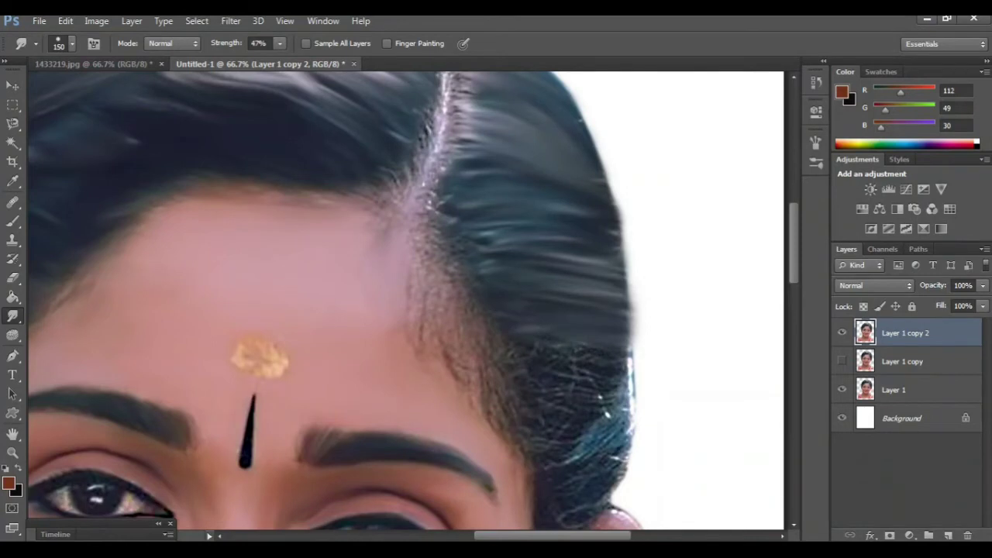
{"action": "scroll", "coordinate": [406, 300], "scroll_direction": "up", "scroll_amount": 5}
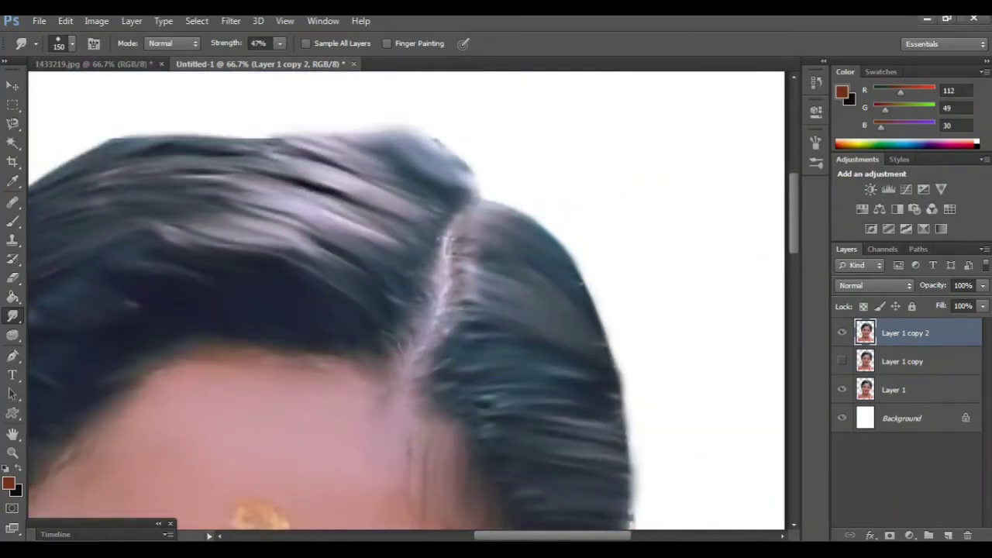
{"action": "key", "text": "ctrl+minus"}
{"action": "key", "text": "ctrl+minus"}
{"action": "scroll", "coordinate": [313, 333], "scroll_direction": "down", "scroll_amount": 2}
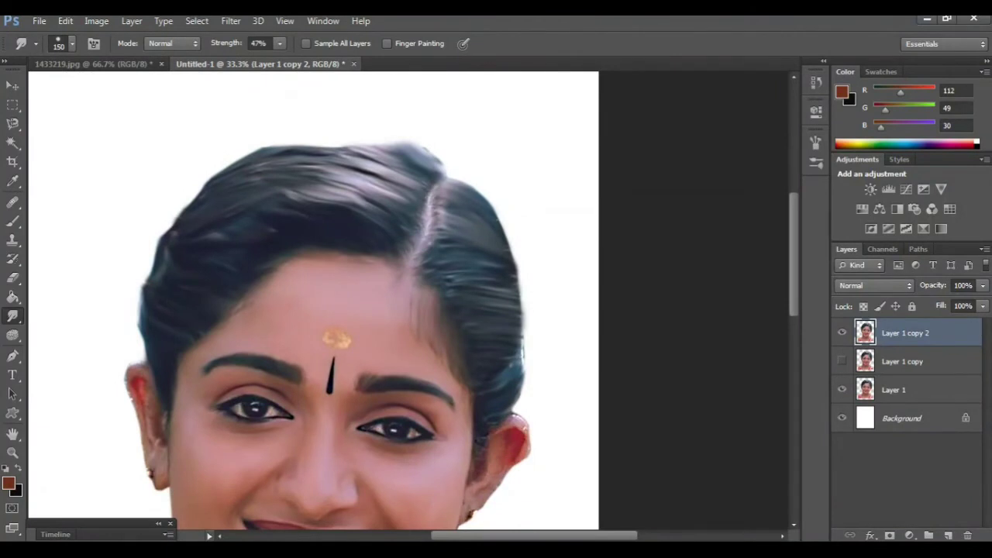
Toggle Layer 1 copy 2 off and on to compare it with the original portrait
{"action": "left_click", "coordinate": [842, 332]}
{"action": "left_click", "coordinate": [842, 333]}
{"action": "left_click_drag", "start_coordinate": [313, 310], "coordinate": [360, 375]}
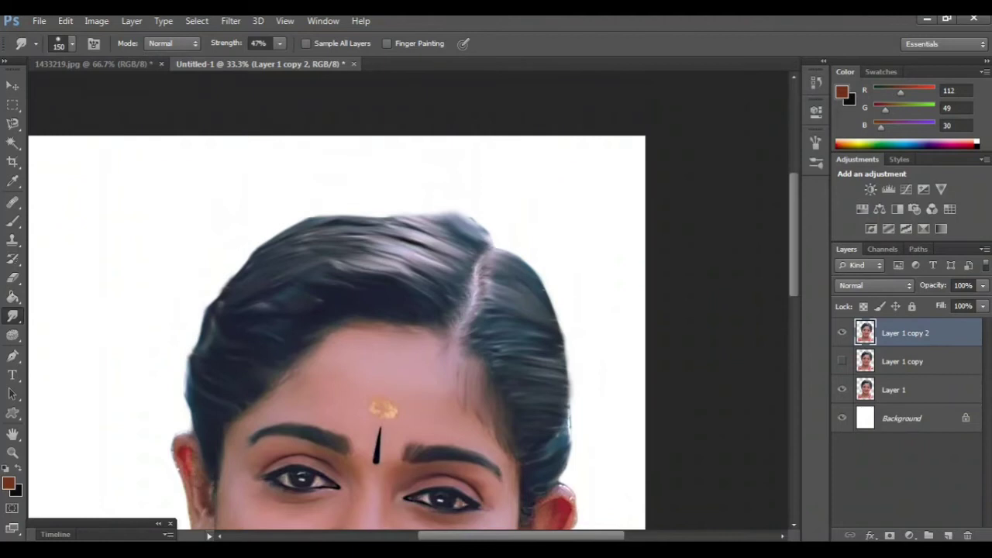
{"action": "key", "text": "ctrl+minus"}
{"action": "key", "text": "ctrl+minus"}
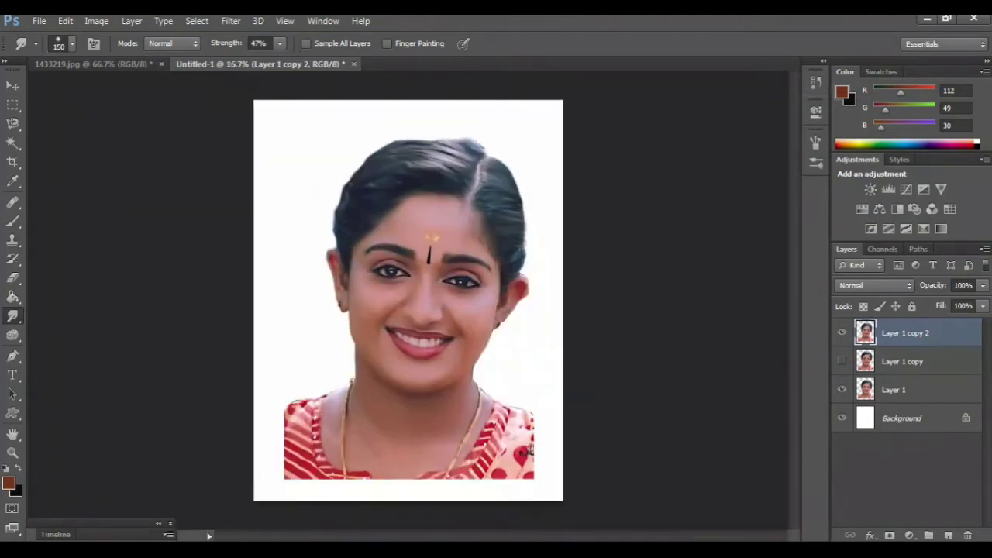
Duplicate the smudged layer as Layer 1 copy 3 and smudge the top hair edge upward-left
{"action": "key", "text": "ctrl+plus"}
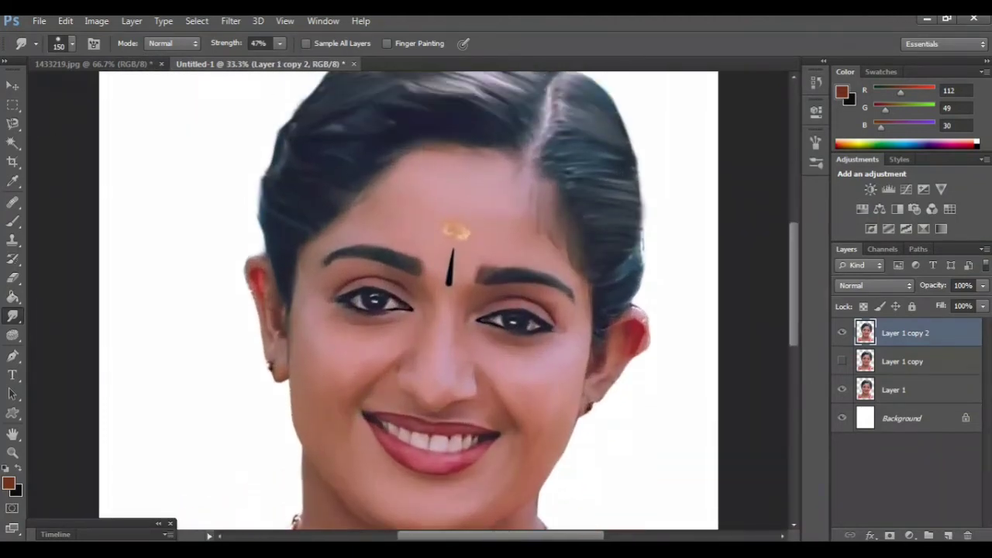
{"action": "scroll", "coordinate": [409, 310], "scroll_direction": "up", "scroll_amount": 3}
{"action": "key", "text": "ctrl+plus"}
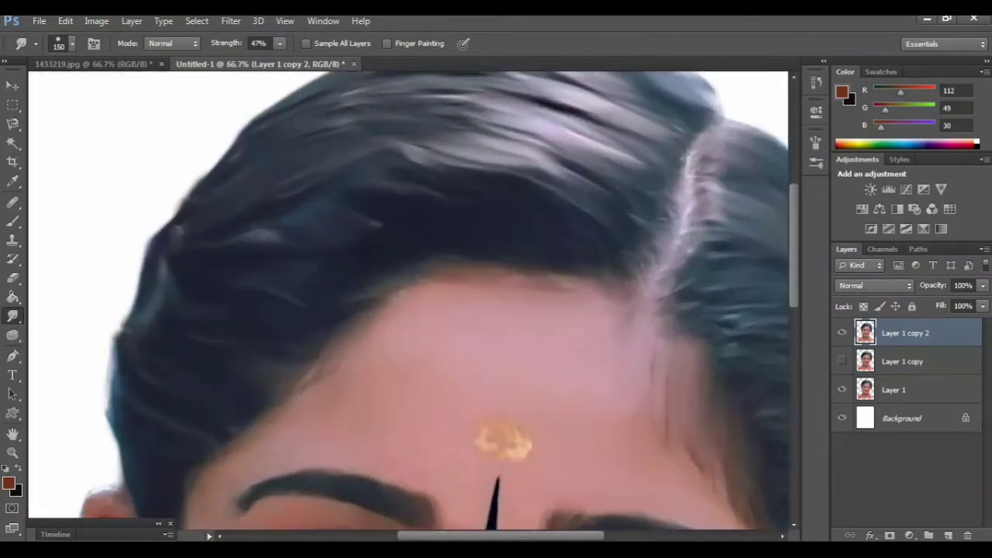
{"action": "scroll", "coordinate": [409, 303], "scroll_direction": "up", "scroll_amount": 3}
{"action": "scroll", "coordinate": [409, 303], "scroll_direction": "up", "scroll_amount": 2}
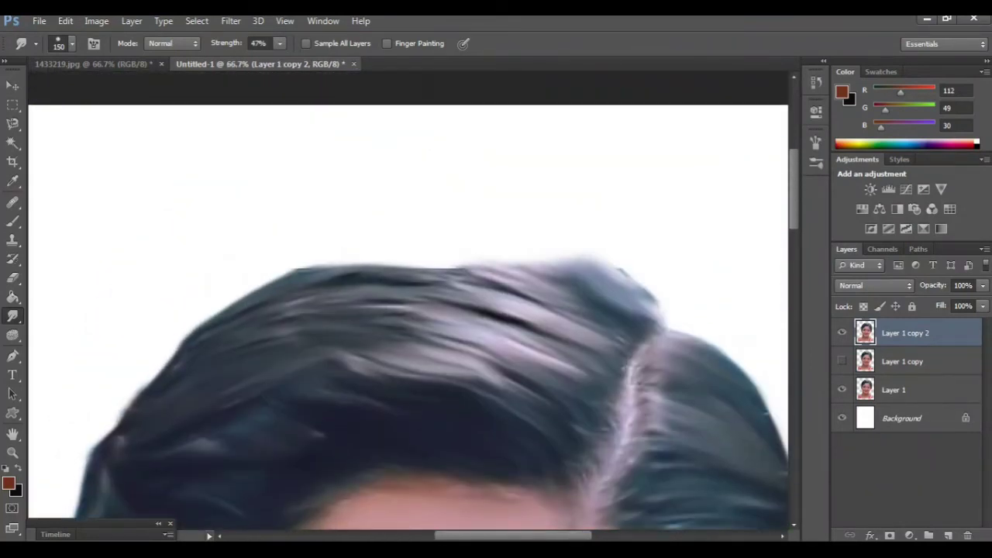
{"action": "scroll", "coordinate": [409, 317], "scroll_direction": "up", "scroll_amount": 1}
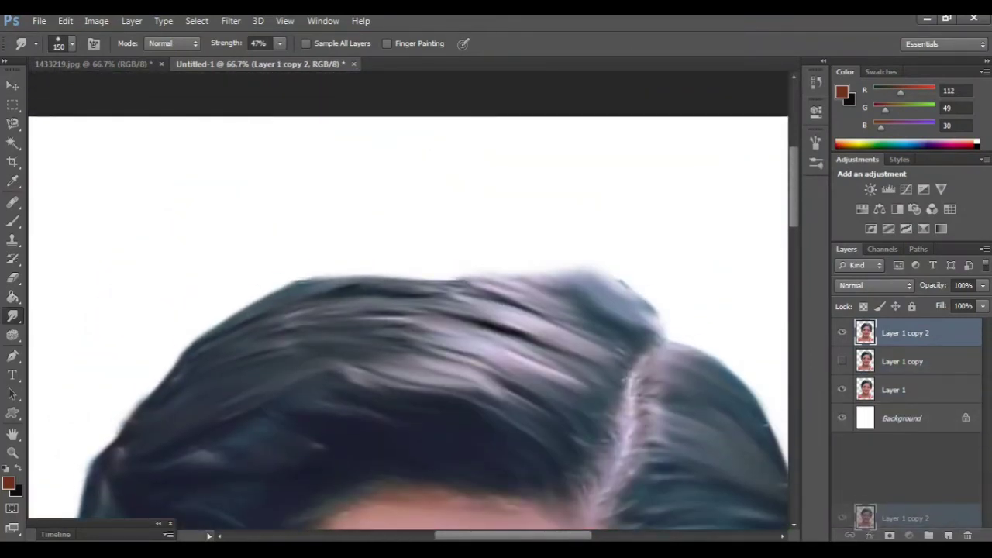
{"action": "left_click_drag", "start_coordinate": [905, 333], "coordinate": [948, 535]}
{"action": "left_click_drag", "start_coordinate": [570, 276], "coordinate": [507, 263]}
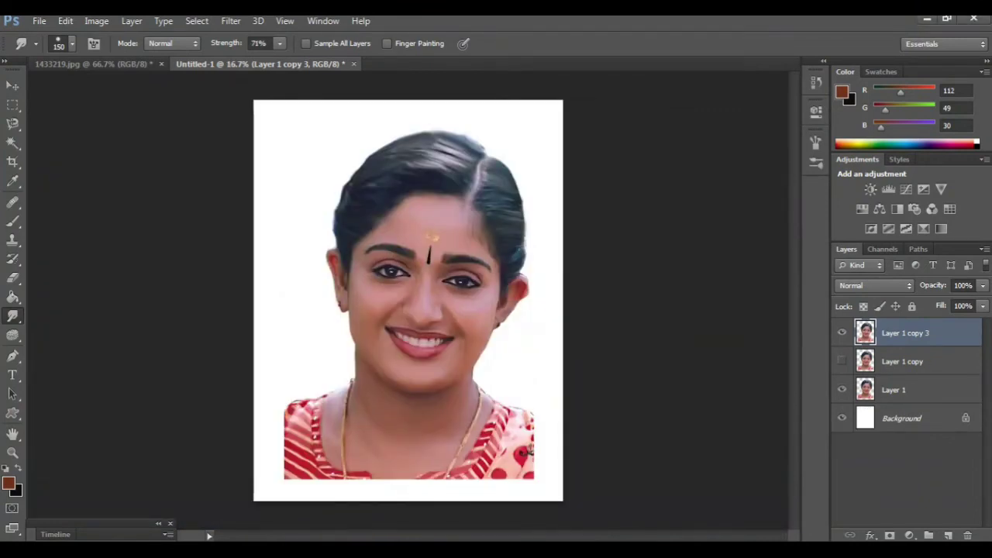
Zoom to 100% on the eye and ear and lower smudge strength to 44%
{"action": "key", "text": "ctrl+plus"}
{"action": "key", "text": "ctrl+plus"}
{"action": "key", "text": "ctrl+plus"}
{"action": "key", "text": "ctrl+plus"}
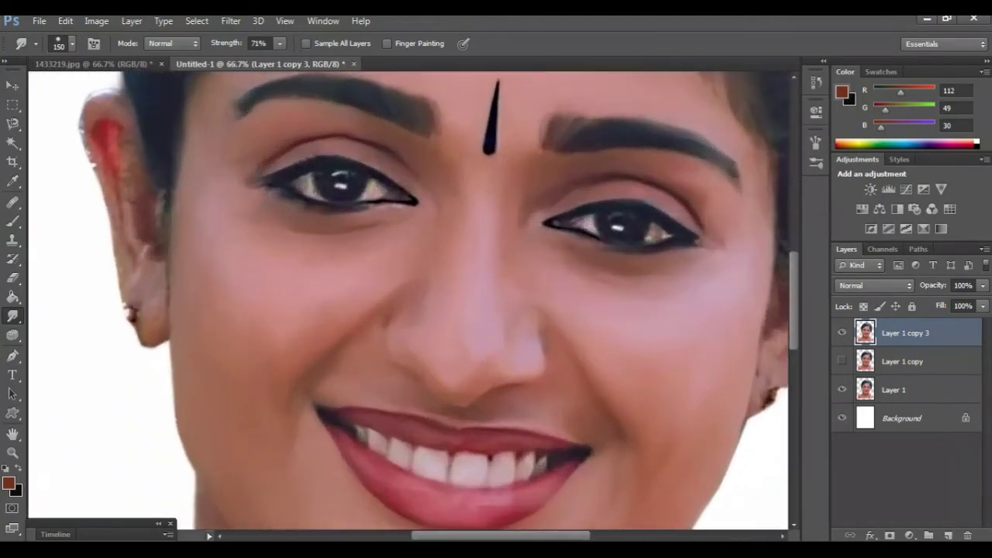
{"action": "left_click_drag", "start_coordinate": [496, 310], "coordinate": [287, 407]}
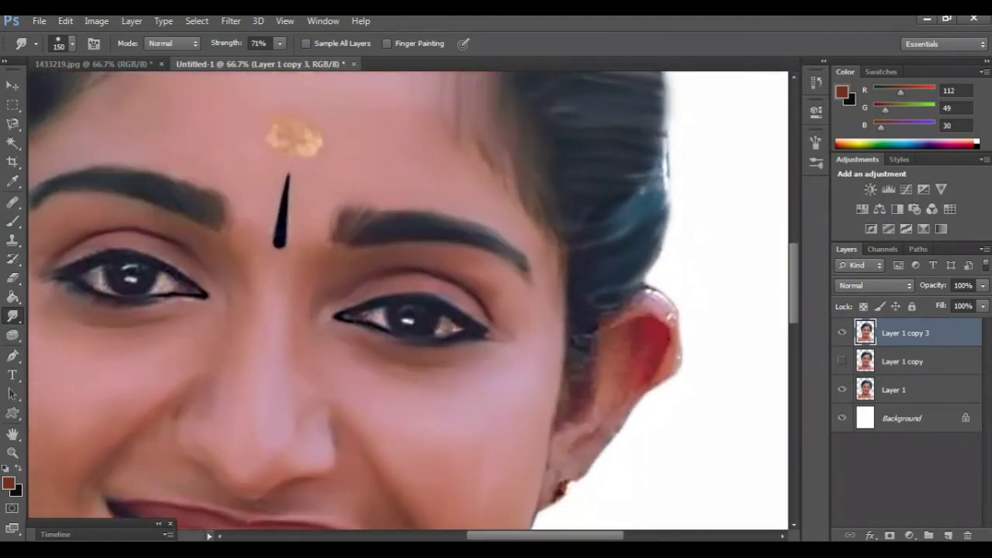
{"action": "key", "text": "ctrl+plus"}
{"action": "left_click_drag", "start_coordinate": [496, 349], "coordinate": [326, 255]}
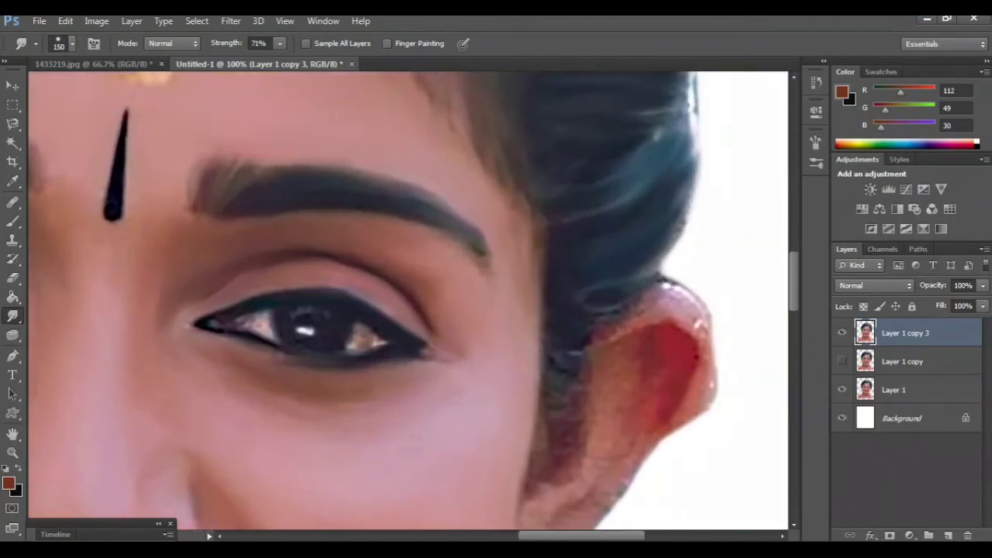
{"action": "mouse_move", "coordinate": [496, 310]}
{"action": "left_mouse_down"}
{"action": "mouse_move", "coordinate": [477, 222]}
{"action": "mouse_move", "coordinate": [539, 228]}
{"action": "left_mouse_up"}
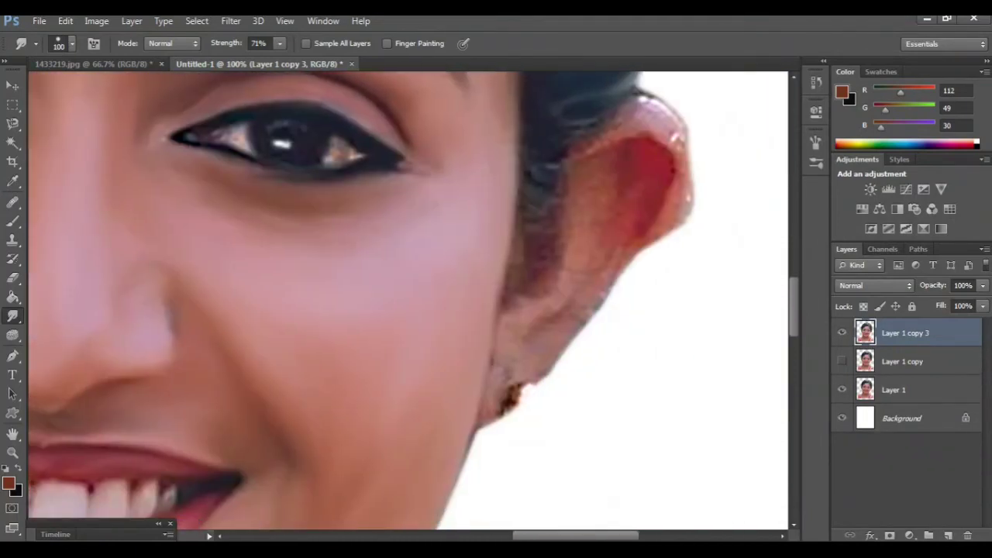
{"action": "key", "text": "4"}
{"action": "key", "text": "4"}
{"action": "left_click_drag", "start_coordinate": [496, 310], "coordinate": [438, 369]}
Smooth the ear's upper rim, red inner area, and lower edge around the earring
{"action": "left_click_drag", "start_coordinate": [582, 164], "coordinate": [532, 200]}
{"action": "mouse_move", "coordinate": [591, 191]}
{"action": "left_mouse_down"}
{"action": "mouse_move", "coordinate": [624, 218]}
{"action": "mouse_move", "coordinate": [628, 259]}
{"action": "mouse_move", "coordinate": [602, 279]}
{"action": "left_mouse_up"}
{"action": "left_click_drag", "start_coordinate": [566, 306], "coordinate": [498, 419]}
{"action": "mouse_move", "coordinate": [497, 380]}
{"action": "left_mouse_down"}
{"action": "mouse_move", "coordinate": [499, 363]}
{"action": "mouse_move", "coordinate": [457, 376]}
{"action": "left_mouse_up"}
{"action": "mouse_move", "coordinate": [462, 428]}
{"action": "left_mouse_down"}
{"action": "mouse_move", "coordinate": [453, 455]}
{"action": "mouse_move", "coordinate": [463, 462]}
{"action": "mouse_move", "coordinate": [442, 455]}
{"action": "left_mouse_up"}
{"action": "scroll", "coordinate": [409, 300], "scroll_direction": "up", "scroll_amount": 3}
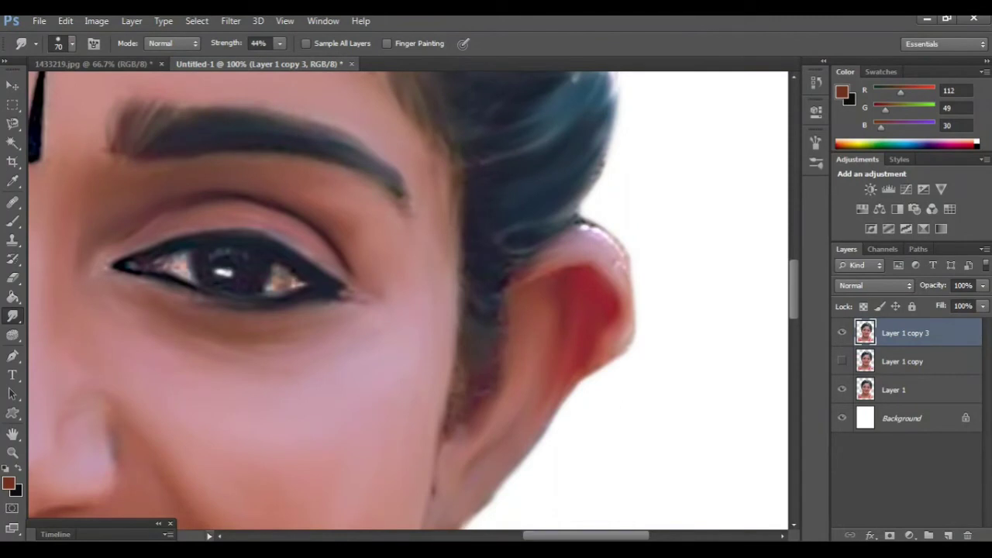
Fill the small gaps in the hair's outer edge and smudge it into the background
{"action": "scroll", "coordinate": [409, 301], "scroll_direction": "up", "scroll_amount": 3}
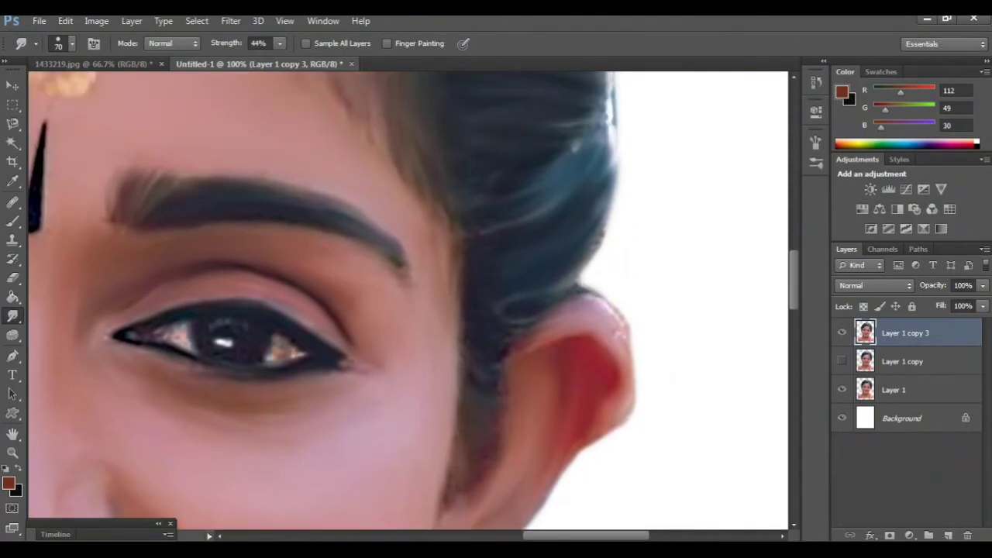
{"action": "scroll", "coordinate": [610, 310], "scroll_direction": "up", "scroll_amount": 3}
{"action": "scroll", "coordinate": [611, 310], "scroll_direction": "up", "scroll_amount": 3}
{"action": "mouse_move", "coordinate": [574, 287]}
{"action": "left_mouse_down"}
{"action": "mouse_move", "coordinate": [612, 255]}
{"action": "mouse_move", "coordinate": [619, 237]}
{"action": "left_mouse_up"}
{"action": "left_click_drag", "start_coordinate": [604, 291], "coordinate": [622, 310]}
{"action": "left_click_drag", "start_coordinate": [605, 271], "coordinate": [619, 283]}
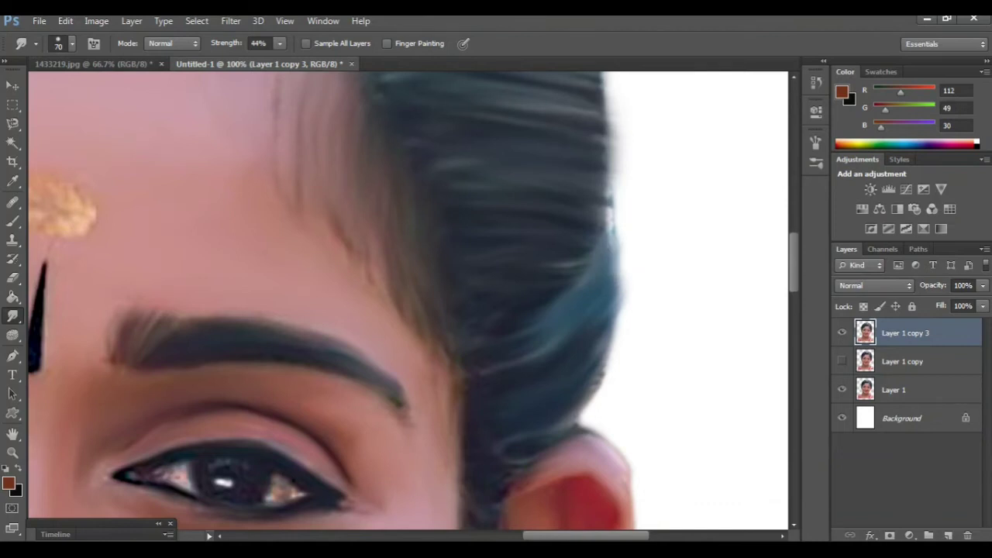
Smudge the red earring on the ear lobe away into the skin
{"action": "scroll", "coordinate": [409, 300], "scroll_direction": "down", "scroll_amount": 3}
{"action": "scroll", "coordinate": [409, 301], "scroll_direction": "left", "scroll_amount": 2}
{"action": "scroll", "coordinate": [409, 301], "scroll_direction": "left", "scroll_amount": 5}
{"action": "scroll", "coordinate": [409, 301], "scroll_direction": "left", "scroll_amount": 4}
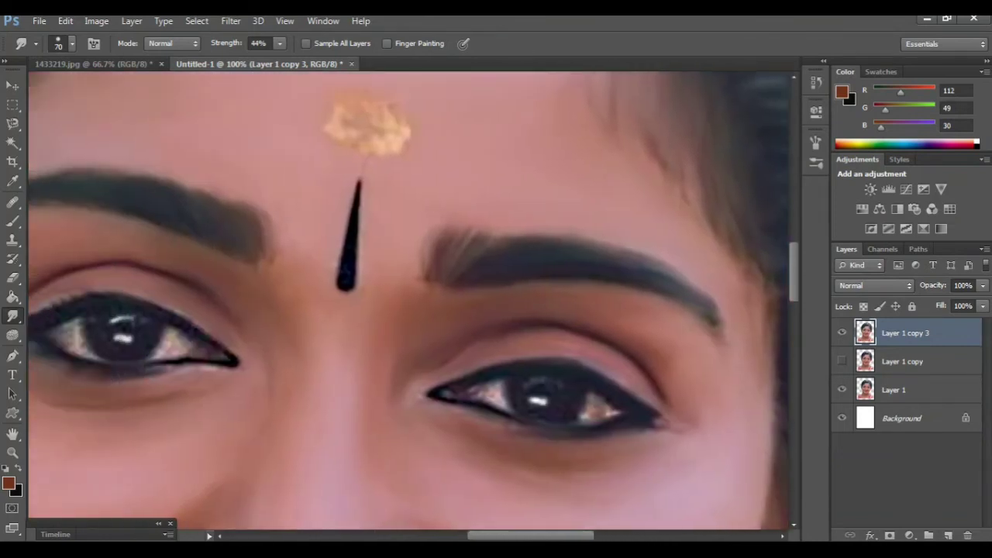
{"action": "scroll", "coordinate": [409, 301], "scroll_direction": "left", "scroll_amount": 5}
{"action": "scroll", "coordinate": [408, 301], "scroll_direction": "left", "scroll_amount": 5}
{"action": "scroll", "coordinate": [408, 301], "scroll_direction": "left", "scroll_amount": 4}
{"action": "scroll", "coordinate": [409, 301], "scroll_direction": "down", "scroll_amount": 2}
{"action": "scroll", "coordinate": [408, 301], "scroll_direction": "left", "scroll_amount": 1}
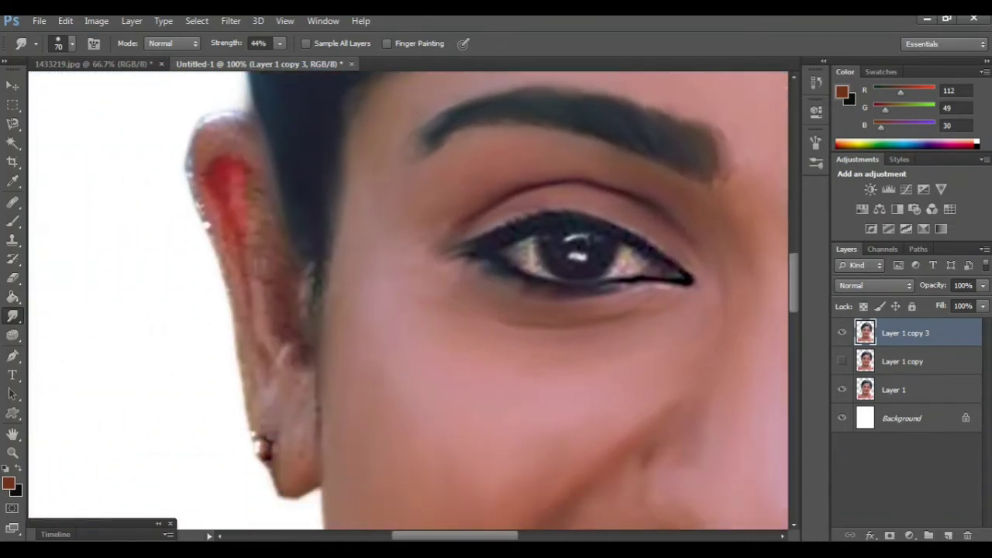
{"action": "scroll", "coordinate": [408, 301], "scroll_direction": "down", "scroll_amount": 1}
{"action": "scroll", "coordinate": [408, 300], "scroll_direction": "left", "scroll_amount": 1}
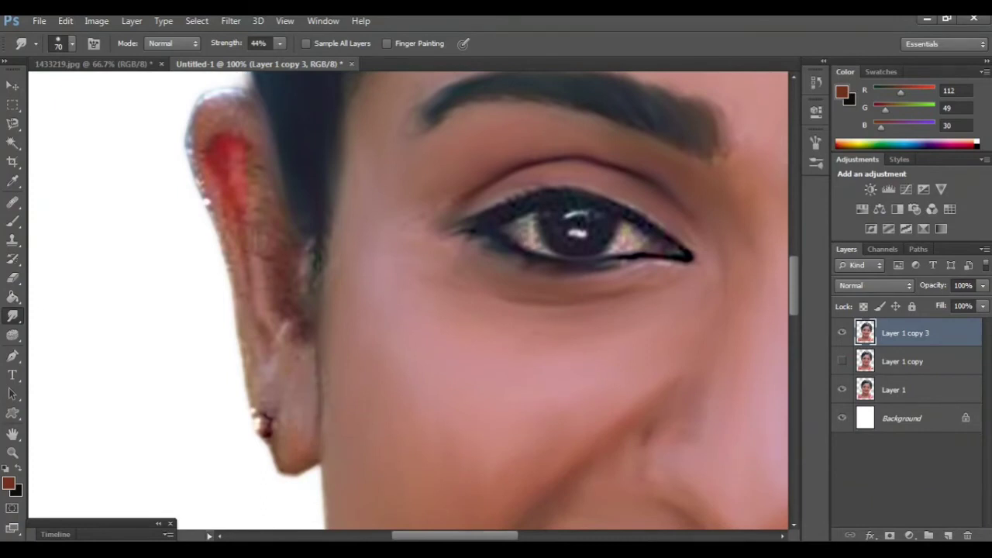
{"action": "mouse_move", "coordinate": [265, 424]}
{"action": "left_mouse_down"}
{"action": "mouse_move", "coordinate": [262, 399]}
{"action": "mouse_move", "coordinate": [281, 391]}
{"action": "mouse_move", "coordinate": [274, 378]}
{"action": "left_mouse_up"}
Pan down to review the neck above the necklace and striped blouse
{"action": "scroll", "coordinate": [408, 301], "scroll_direction": "up", "scroll_amount": 2}
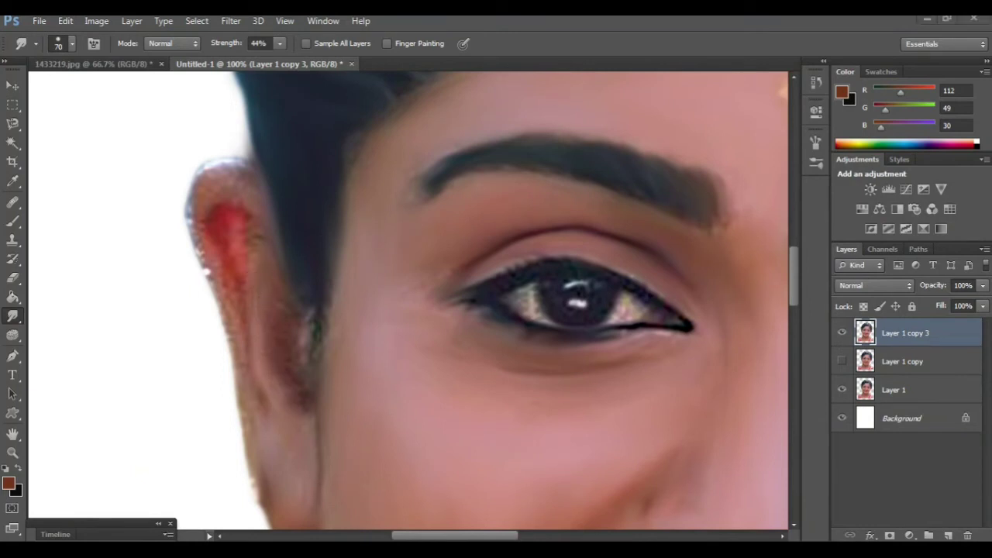
{"action": "scroll", "coordinate": [408, 301], "scroll_direction": "right", "scroll_amount": 3}
{"action": "scroll", "coordinate": [264, 303], "scroll_direction": "down", "scroll_amount": 2}
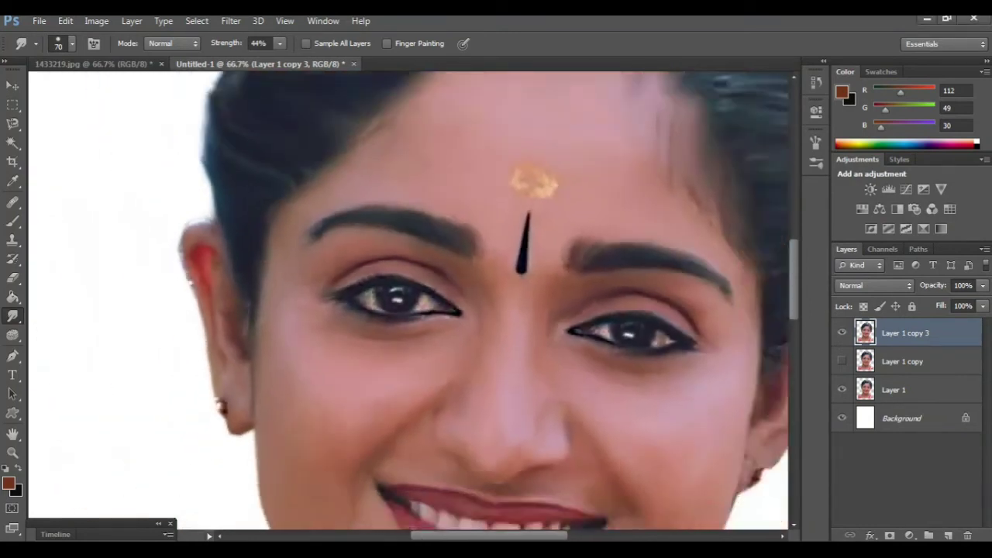
{"action": "scroll", "coordinate": [742, 391], "scroll_direction": "down", "scroll_amount": 2}
{"action": "scroll", "coordinate": [742, 391], "scroll_direction": "down", "scroll_amount": 3}
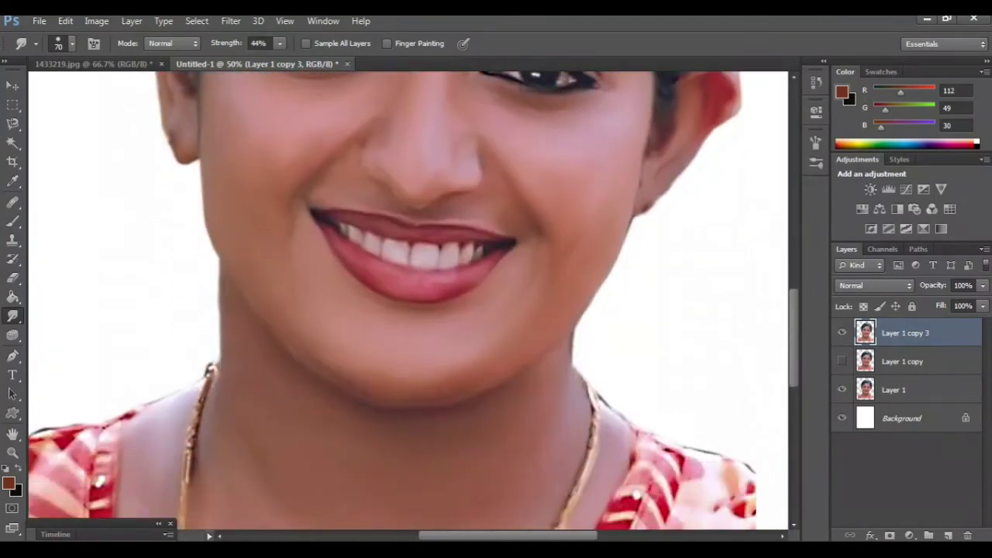
{"action": "scroll", "coordinate": [742, 392], "scroll_direction": "down", "scroll_amount": 3}
{"action": "scroll", "coordinate": [742, 391], "scroll_direction": "down", "scroll_amount": 2}
{"action": "scroll", "coordinate": [416, 301], "scroll_direction": "left", "scroll_amount": 2}
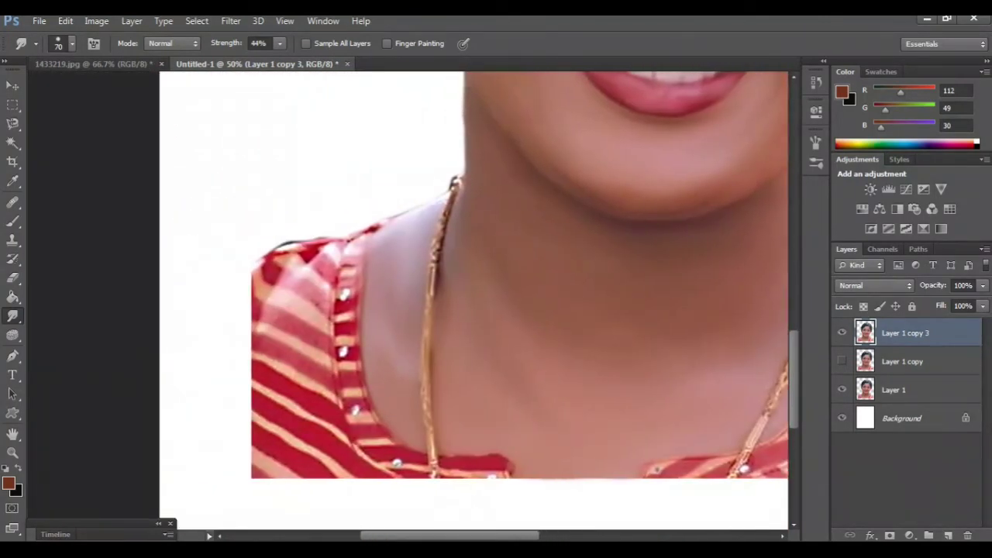
Smudge the beaded collar trim and pale sleeve stripes into soft pink strokes
{"action": "mouse_move", "coordinate": [345, 341]}
{"action": "left_mouse_down"}
{"action": "mouse_move", "coordinate": [355, 399]}
{"action": "mouse_move", "coordinate": [341, 292]}
{"action": "mouse_move", "coordinate": [356, 241]}
{"action": "mouse_move", "coordinate": [374, 226]}
{"action": "left_mouse_up"}
{"action": "mouse_move", "coordinate": [346, 298]}
{"action": "left_mouse_down"}
{"action": "mouse_move", "coordinate": [361, 409]}
{"action": "mouse_move", "coordinate": [404, 464]}
{"action": "mouse_move", "coordinate": [384, 456]}
{"action": "mouse_move", "coordinate": [411, 467]}
{"action": "left_mouse_up"}
{"action": "key", "text": "bracketright"}
{"action": "key", "text": "bracketright"}
{"action": "scroll", "coordinate": [252, 260], "scroll_direction": "up", "scroll_amount": 2}
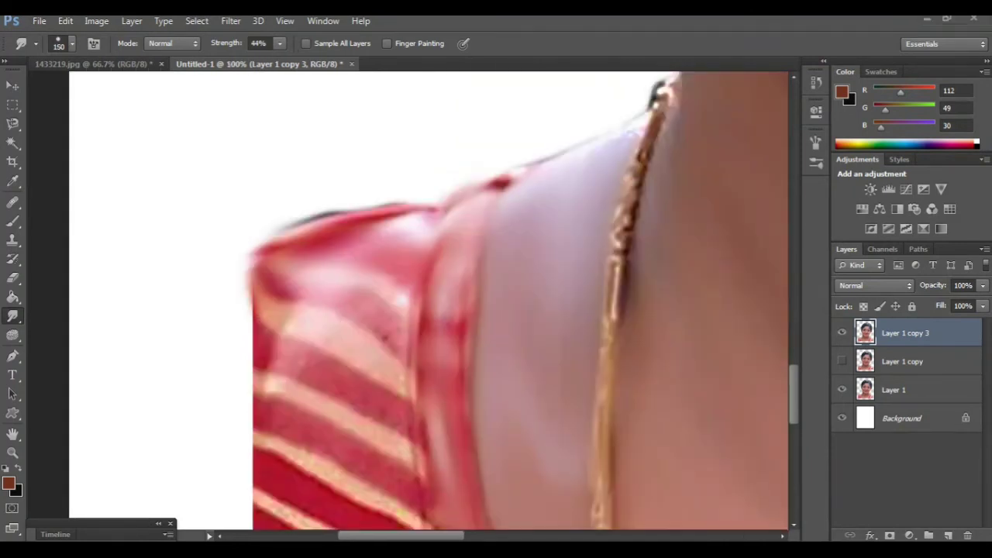
{"action": "mouse_move", "coordinate": [457, 324]}
{"action": "left_mouse_down"}
{"action": "mouse_move", "coordinate": [434, 341]}
{"action": "mouse_move", "coordinate": [503, 232]}
{"action": "left_mouse_up"}
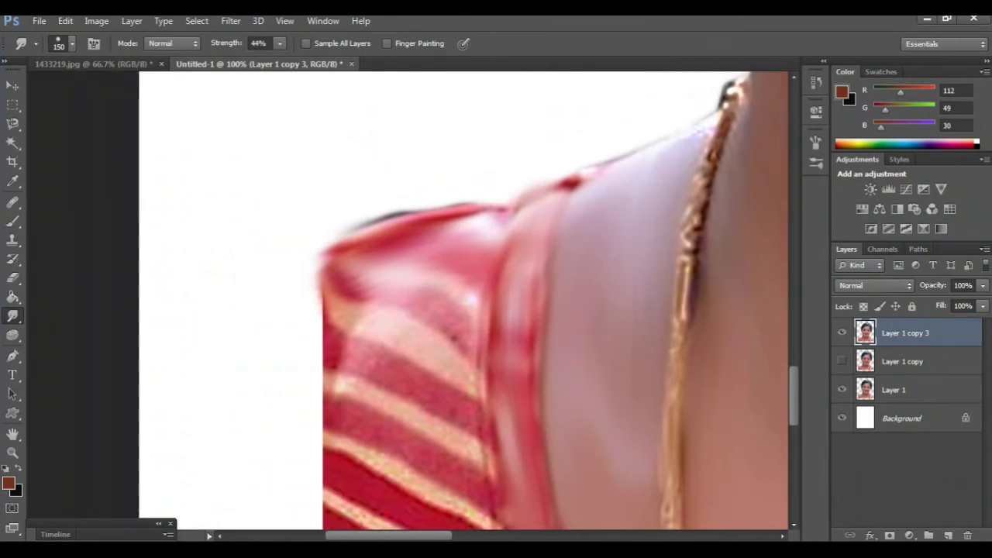
{"action": "mouse_move", "coordinate": [454, 171]}
{"action": "left_mouse_down"}
{"action": "mouse_move", "coordinate": [435, 264]}
{"action": "mouse_move", "coordinate": [415, 165]}
{"action": "left_mouse_up"}
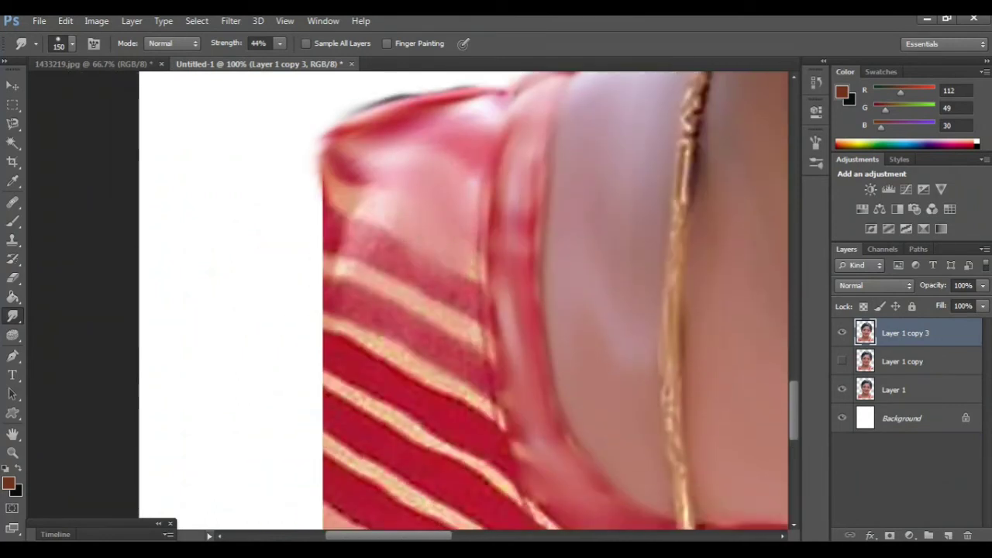
{"action": "left_click_drag", "start_coordinate": [388, 229], "coordinate": [376, 345]}
{"action": "mouse_move", "coordinate": [379, 248]}
{"action": "left_mouse_down"}
{"action": "mouse_move", "coordinate": [357, 174]}
{"action": "mouse_move", "coordinate": [329, 311]}
{"action": "left_mouse_up"}
{"action": "left_click_drag", "start_coordinate": [438, 259], "coordinate": [465, 410]}
{"action": "mouse_move", "coordinate": [434, 329]}
{"action": "left_mouse_down"}
{"action": "mouse_move", "coordinate": [473, 357]}
{"action": "mouse_move", "coordinate": [383, 210]}
{"action": "left_mouse_up"}
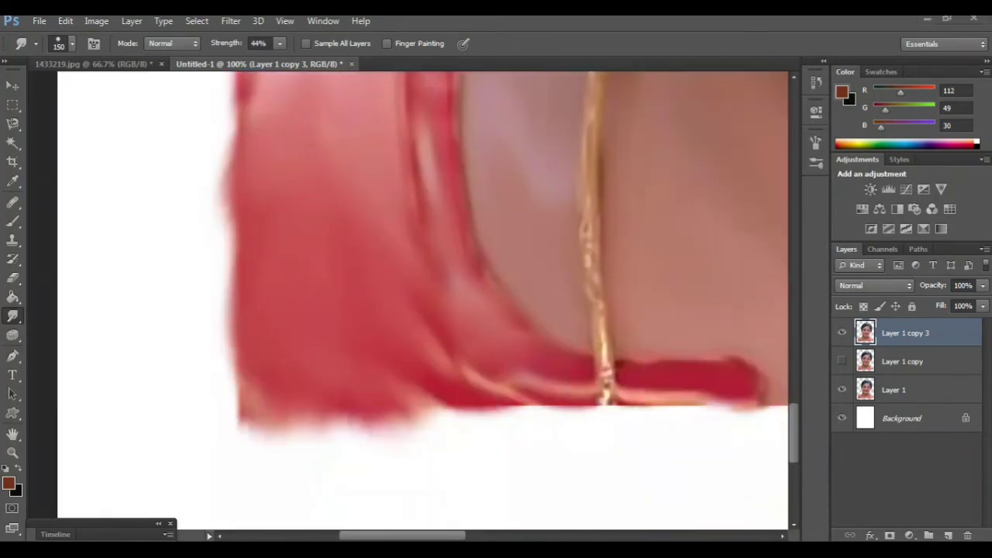
{"action": "left_click_drag", "start_coordinate": [535, 395], "coordinate": [454, 395]}
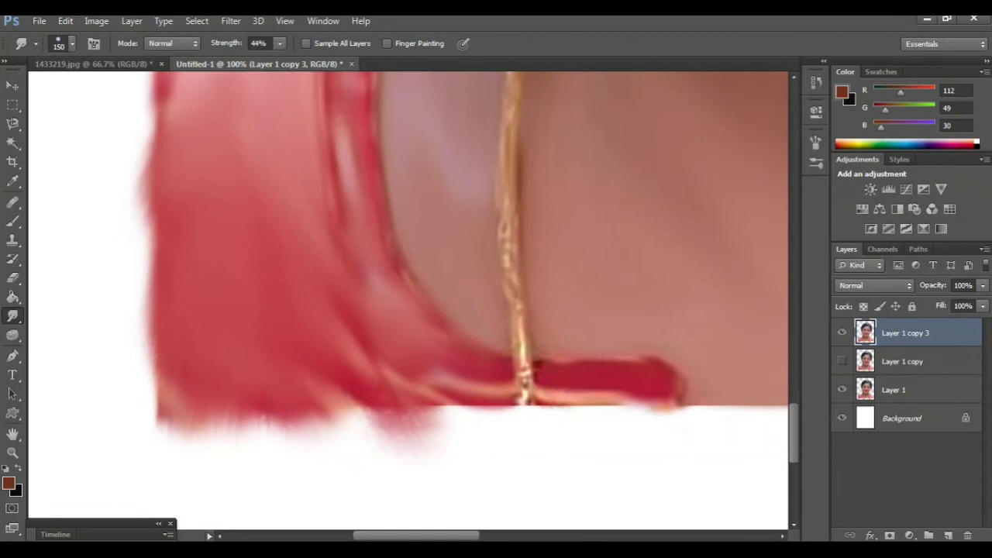
Smear the red-striped collar and the red spots on the right shoulder
{"action": "key", "text": "ctrl+minus"}
{"action": "key", "text": "ctrl+minus"}
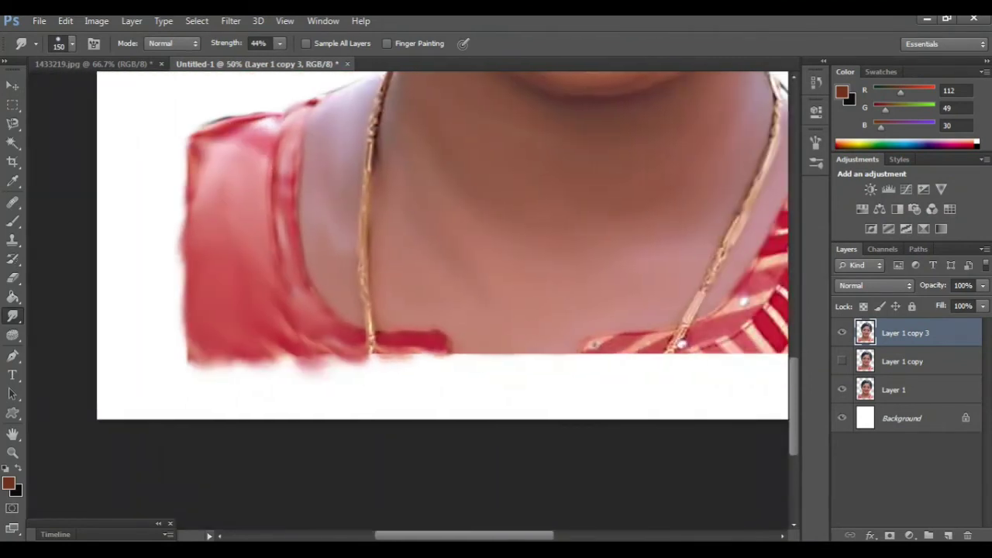
{"action": "scroll", "coordinate": [411, 232], "scroll_direction": "right", "scroll_amount": 8}
{"action": "scroll", "coordinate": [411, 271], "scroll_direction": "up", "scroll_amount": 3}
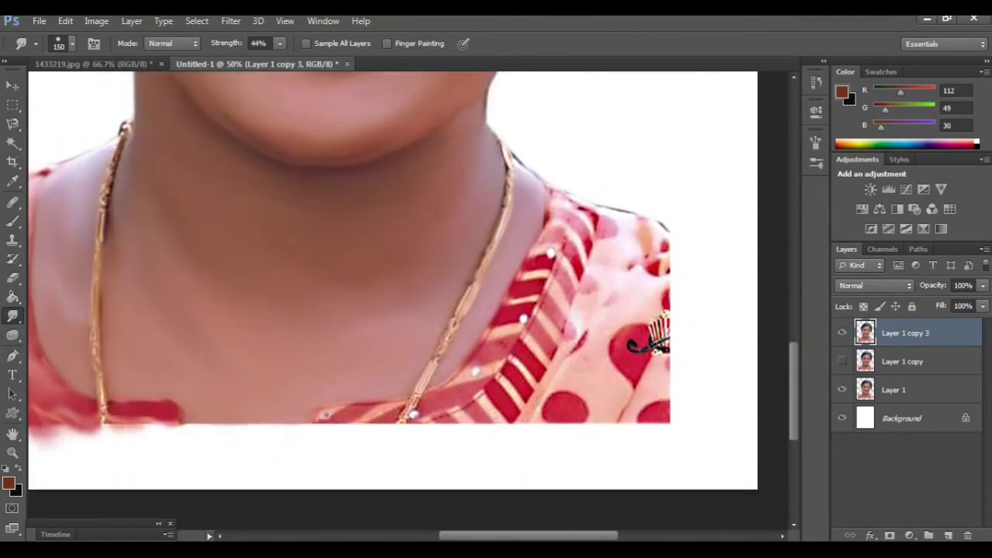
{"action": "key", "text": "ctrl+plus"}
{"action": "scroll", "coordinate": [411, 271], "scroll_direction": "right", "scroll_amount": 3}
{"action": "mouse_move", "coordinate": [515, 287]}
{"action": "left_mouse_down"}
{"action": "mouse_move", "coordinate": [543, 186]}
{"action": "mouse_move", "coordinate": [504, 304]}
{"action": "mouse_move", "coordinate": [426, 419]}
{"action": "mouse_move", "coordinate": [388, 450]}
{"action": "left_mouse_up"}
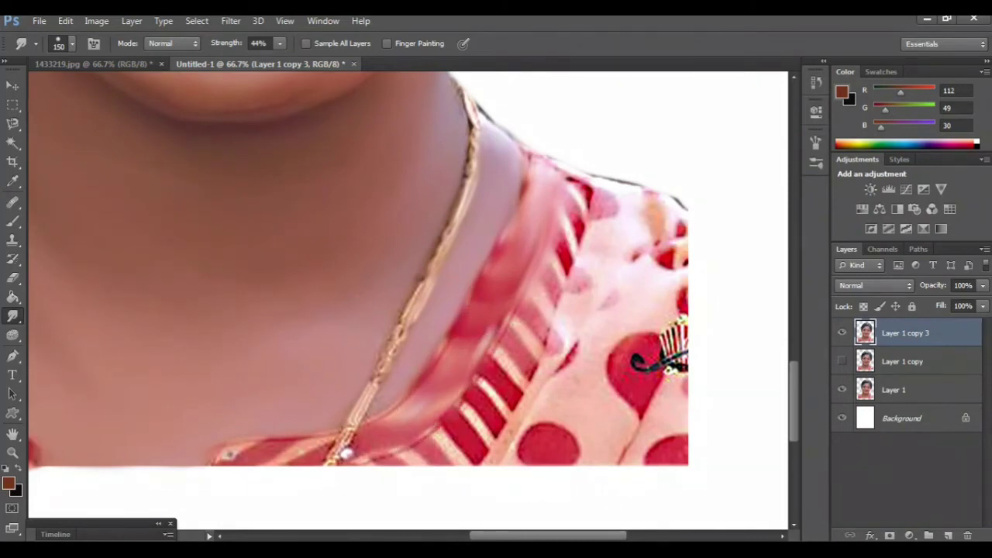
{"action": "left_click_drag", "start_coordinate": [574, 201], "coordinate": [442, 442]}
{"action": "mouse_move", "coordinate": [667, 233]}
{"action": "left_mouse_down"}
{"action": "mouse_move", "coordinate": [713, 240]}
{"action": "mouse_move", "coordinate": [643, 263]}
{"action": "mouse_move", "coordinate": [678, 294]}
{"action": "mouse_move", "coordinate": [644, 256]}
{"action": "left_mouse_up"}
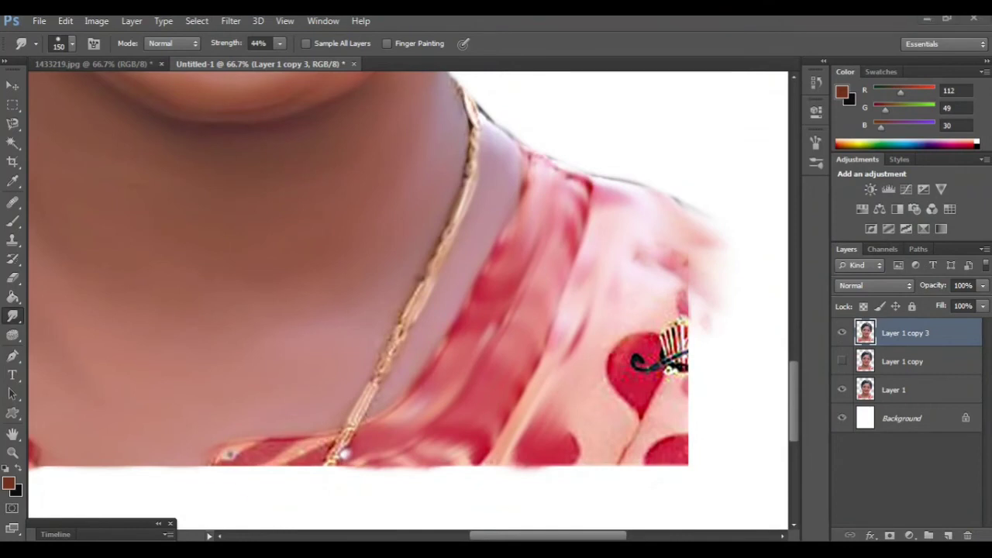
{"action": "left_click_drag", "start_coordinate": [651, 364], "coordinate": [713, 325]}
Feather the blouse's bottom edge into the white with a larger brush, and hide Layer 1
{"action": "scroll", "coordinate": [466, 310], "scroll_direction": "left", "scroll_amount": 3}
{"action": "scroll", "coordinate": [465, 310], "scroll_direction": "down", "scroll_amount": 2}
{"action": "key", "text": "bracketright"}
{"action": "key", "text": "bracketright"}
{"action": "mouse_move", "coordinate": [311, 391]}
{"action": "left_mouse_down"}
{"action": "mouse_move", "coordinate": [325, 434]}
{"action": "mouse_move", "coordinate": [241, 415]}
{"action": "mouse_move", "coordinate": [232, 438]}
{"action": "left_mouse_up"}
{"action": "mouse_move", "coordinate": [264, 404]}
{"action": "left_mouse_down"}
{"action": "mouse_move", "coordinate": [326, 434]}
{"action": "mouse_move", "coordinate": [352, 434]}
{"action": "left_mouse_up"}
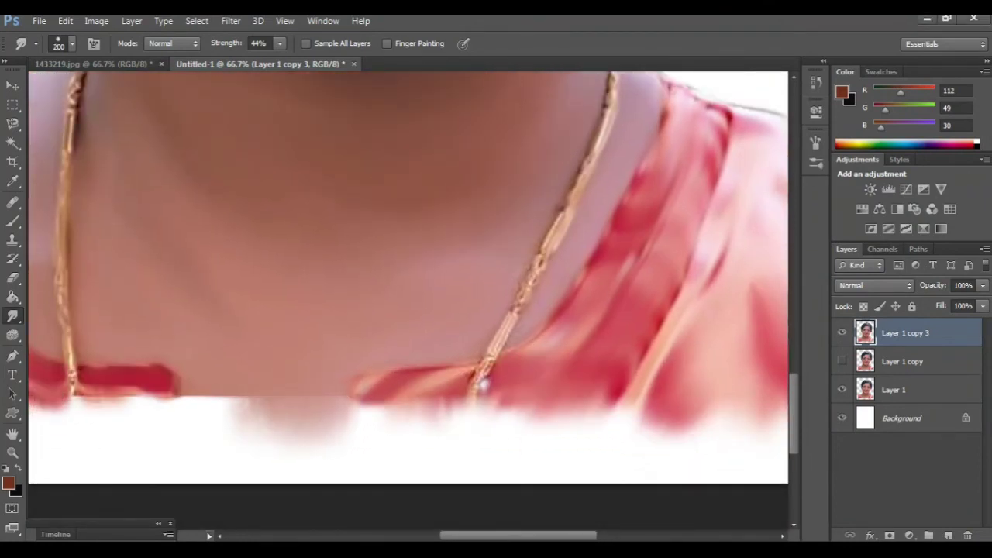
{"action": "left_click", "coordinate": [842, 390]}
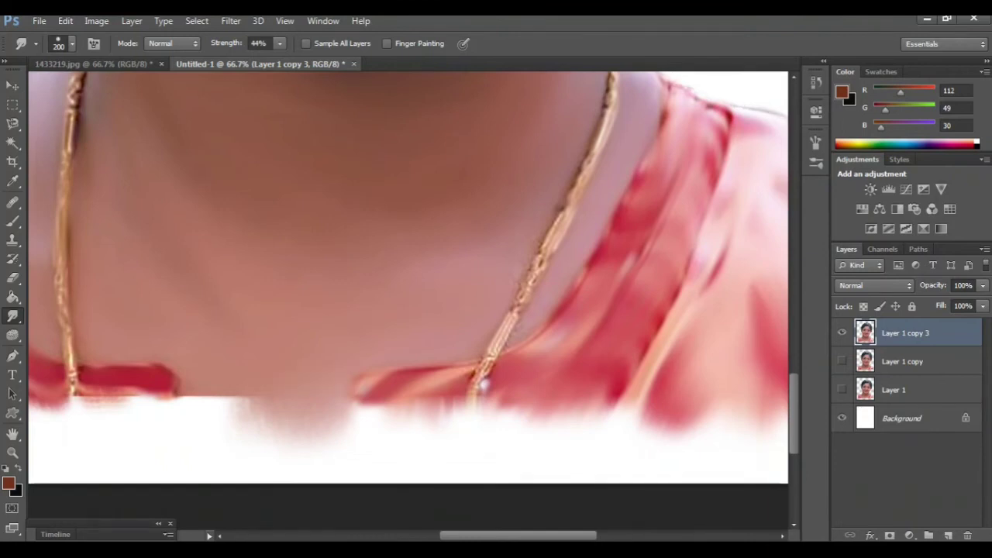
{"action": "left_click_drag", "start_coordinate": [295, 402], "coordinate": [294, 442]}
{"action": "left_click_drag", "start_coordinate": [264, 403], "coordinate": [213, 438]}
{"action": "mouse_move", "coordinate": [221, 400]}
{"action": "left_mouse_down"}
{"action": "mouse_move", "coordinate": [175, 383]}
{"action": "mouse_move", "coordinate": [159, 431]}
{"action": "left_mouse_up"}
{"action": "mouse_move", "coordinate": [170, 396]}
{"action": "left_mouse_down"}
{"action": "mouse_move", "coordinate": [105, 411]}
{"action": "mouse_move", "coordinate": [124, 425]}
{"action": "left_mouse_up"}
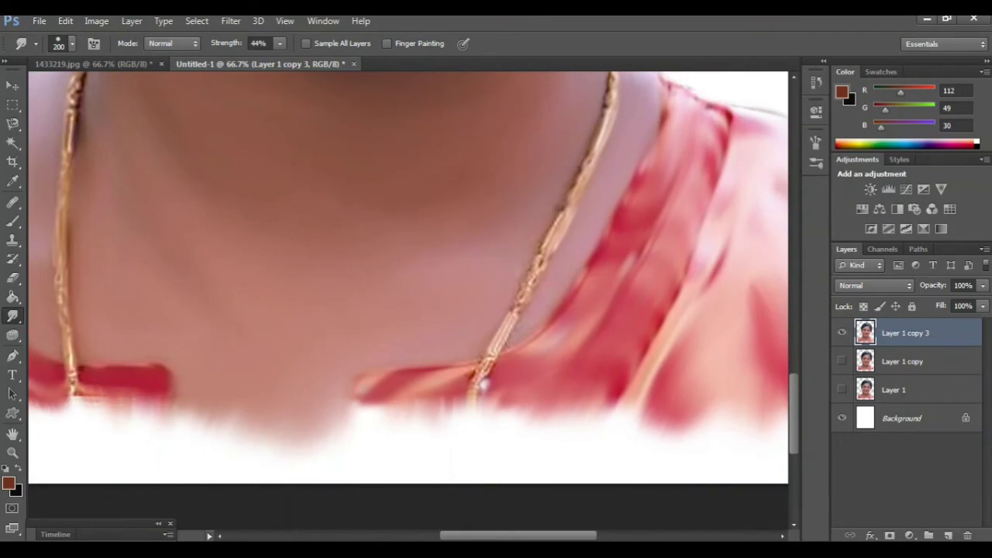
{"action": "key", "text": "ctrl+minus"}
{"action": "key", "text": "ctrl+minus"}
{"action": "key", "text": "ctrl+minus"}
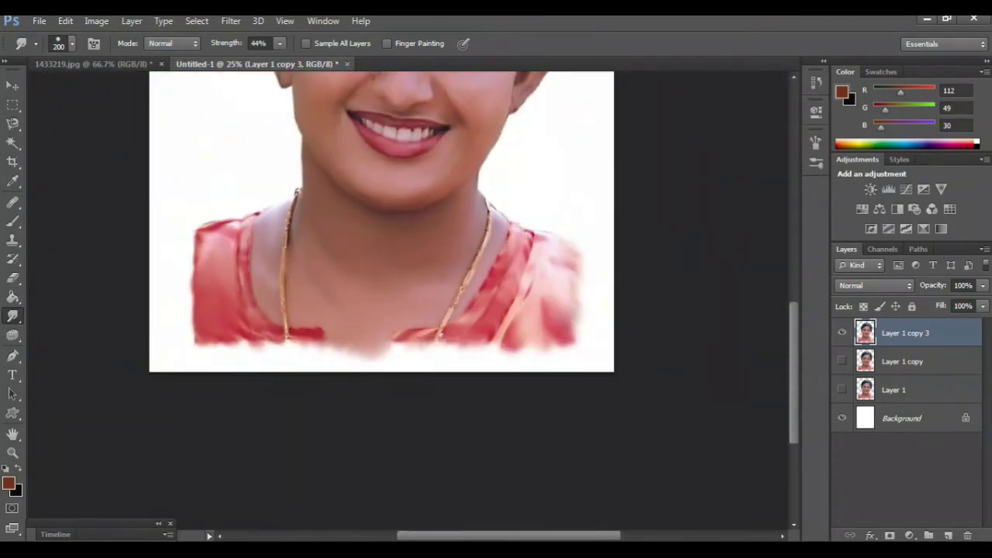
{"action": "key", "text": "ctrl+minus"}
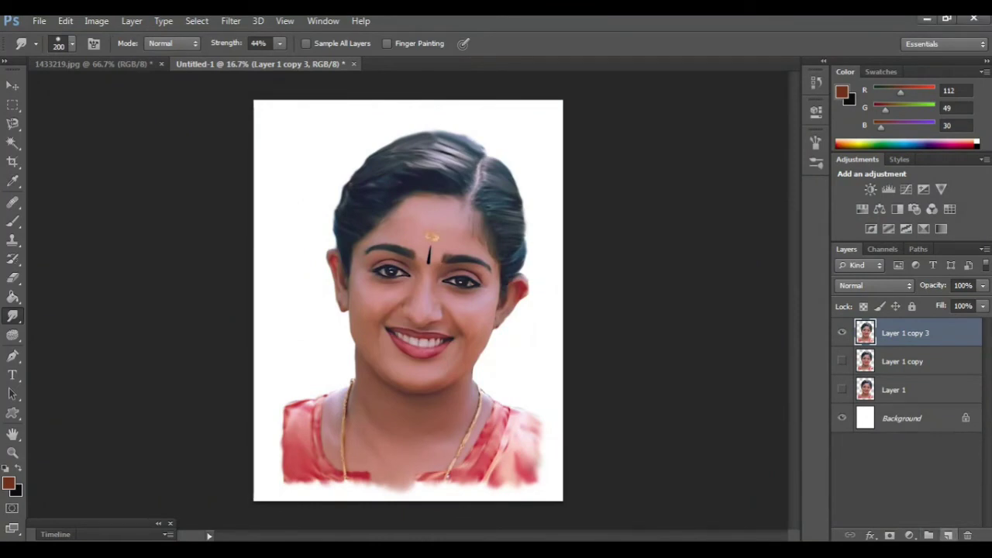
Add an empty Layer 2 and move it below the painted portrait layer
{"action": "left_click", "coordinate": [949, 535]}
{"action": "key", "text": "ctrl+bracketleft"}
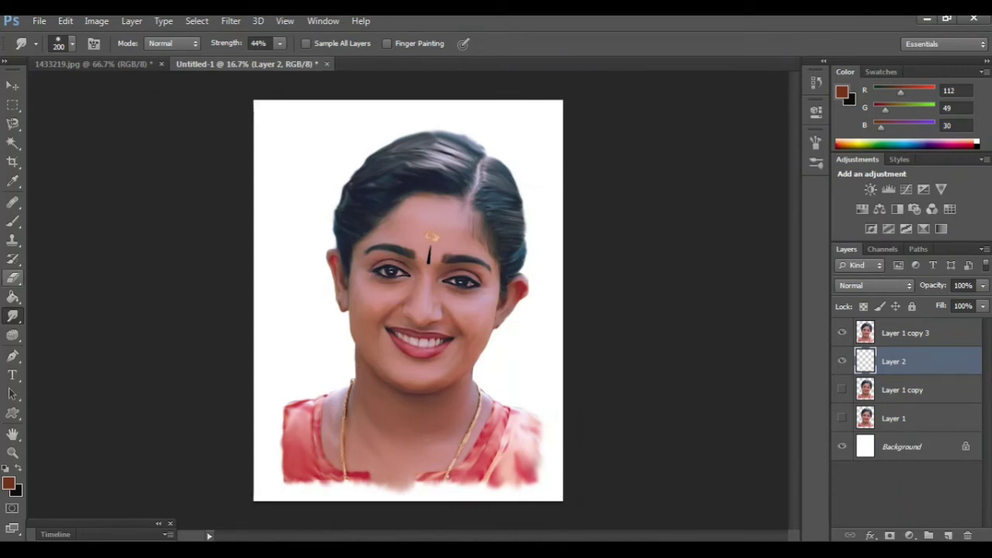
{"action": "left_click", "coordinate": [12, 221]}
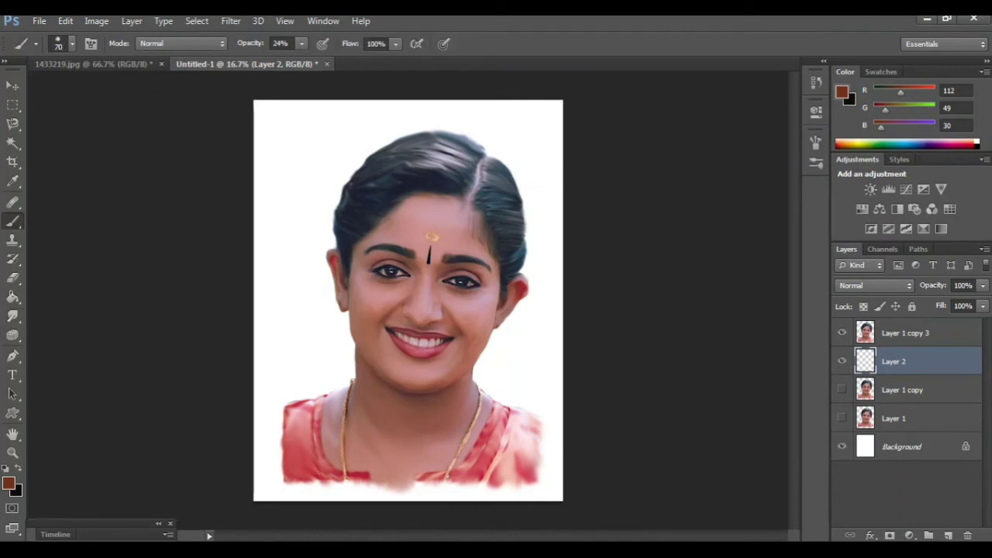
{"action": "right_click", "coordinate": [13, 220]}
{"action": "key", "text": "Escape"}
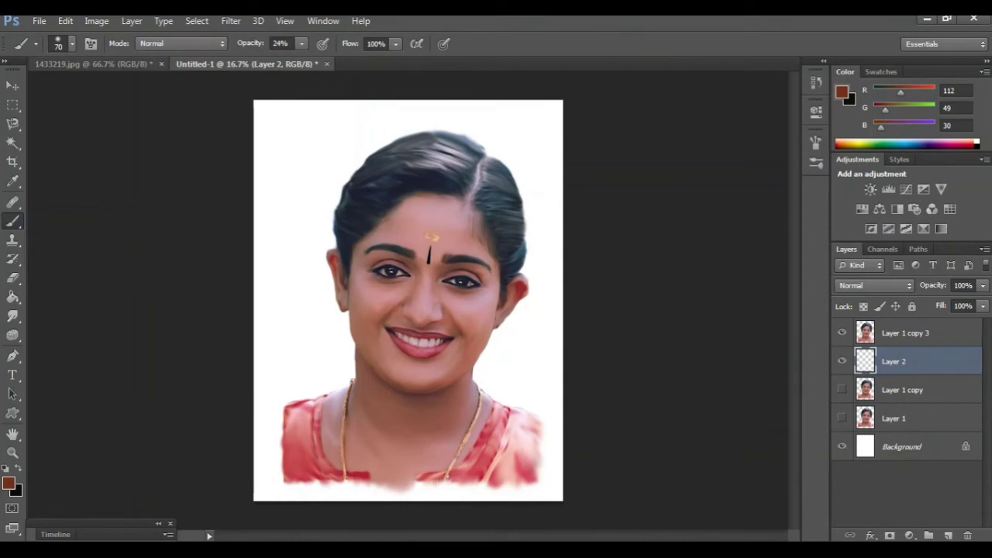
Set up a soft round 300 px brush in red, enlarged to 400 px
{"action": "left_click", "coordinate": [72, 43]}
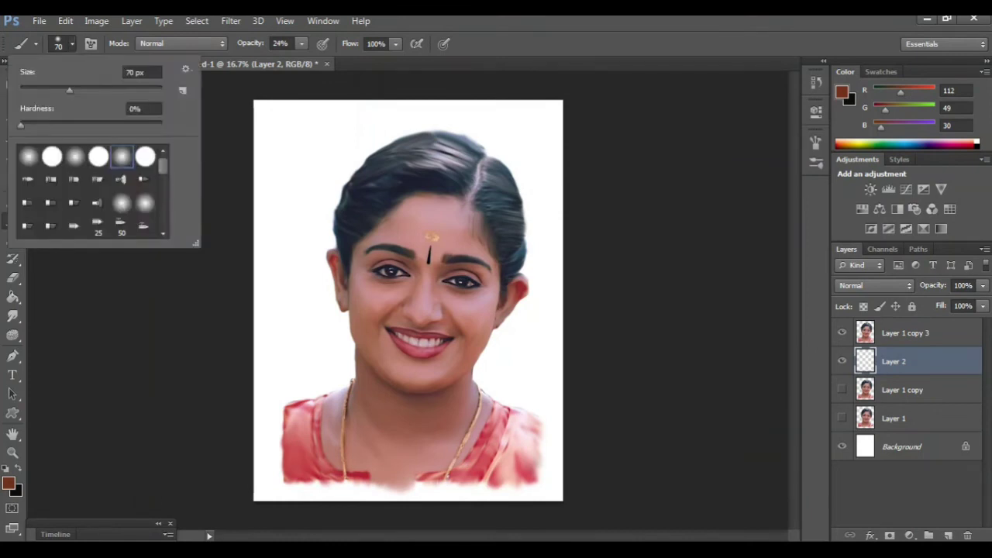
{"action": "scroll", "coordinate": [93, 192], "scroll_direction": "down", "scroll_amount": 5}
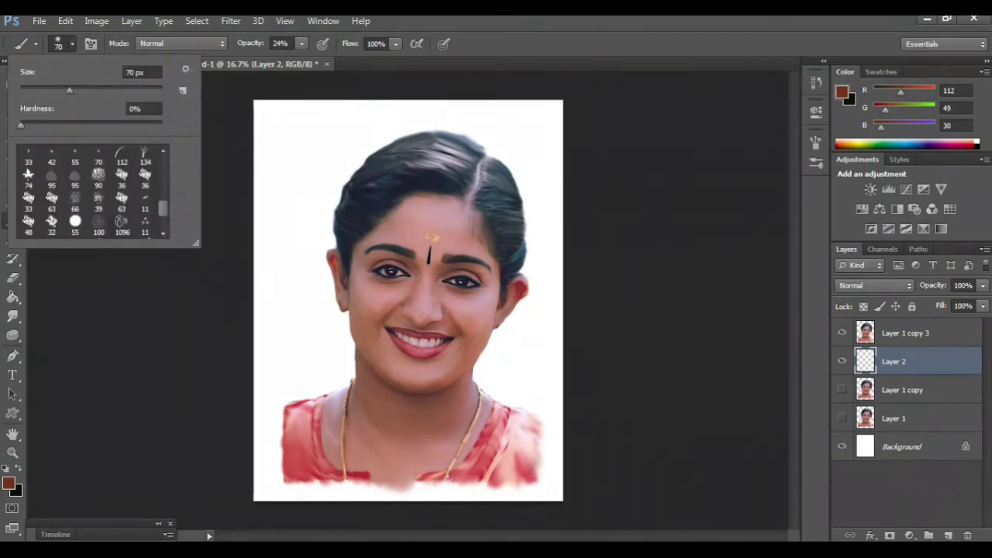
{"action": "double_click", "coordinate": [51, 225]}
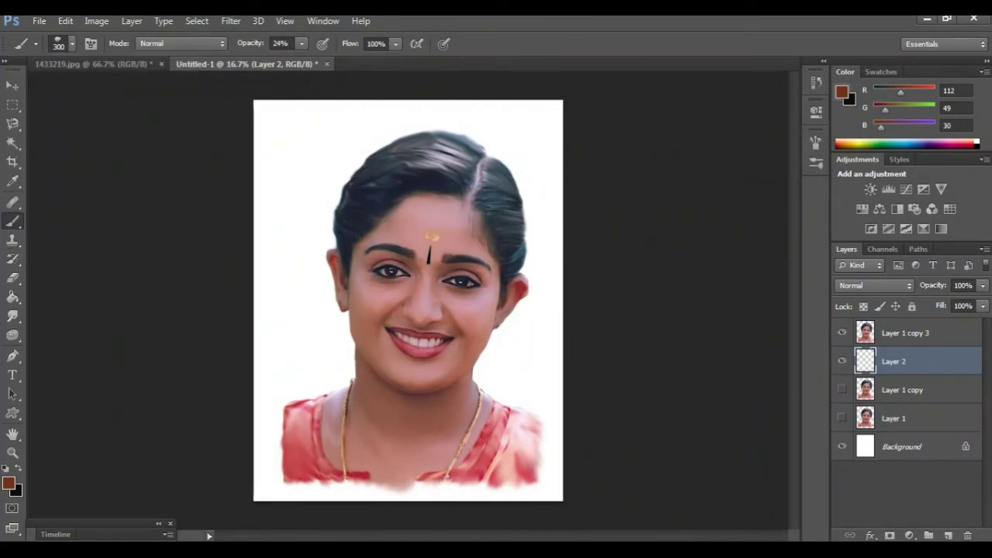
{"action": "key", "text": "ctrl+plus"}
{"action": "scroll", "coordinate": [408, 301], "scroll_direction": "down", "scroll_amount": 1}
{"action": "scroll", "coordinate": [409, 300], "scroll_direction": "down", "scroll_amount": 2}
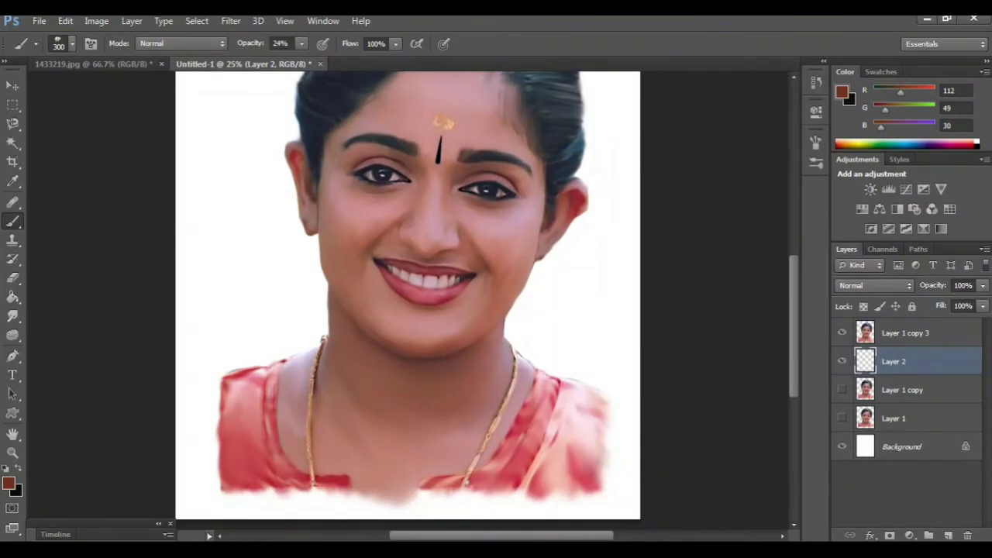
{"action": "left_click", "coordinate": [249, 458], "text": "alt"}
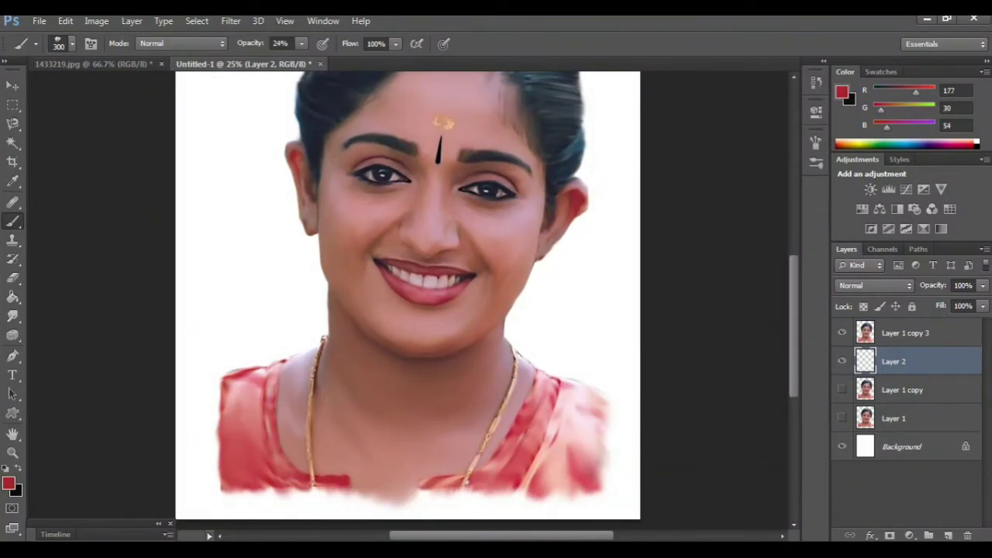
{"action": "key", "text": "ctrl+minus"}
{"action": "key", "text": "bracketright"}
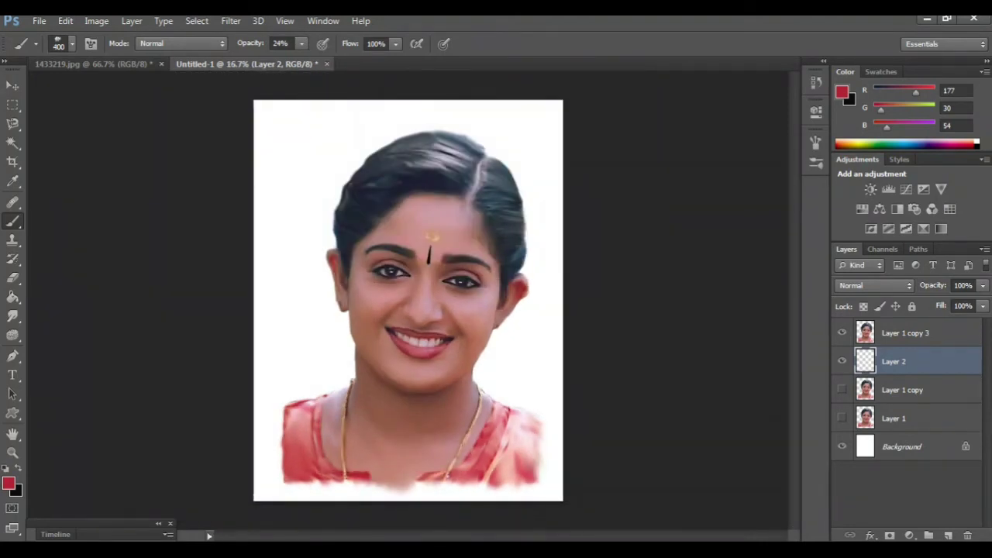
Wash soft sampled pink over the upper, side and lower-left background with a much larger brush
{"action": "key", "text": "bracketright"}
{"action": "key", "text": "bracketright"}
{"action": "key", "text": "bracketright"}
{"action": "key", "text": "bracketright"}
{"action": "key", "text": "bracketright"}
{"action": "mouse_move", "coordinate": [488, 140]}
{"action": "left_mouse_down"}
{"action": "mouse_move", "coordinate": [527, 128]}
{"action": "mouse_move", "coordinate": [550, 163]}
{"action": "mouse_move", "coordinate": [555, 326]}
{"action": "left_mouse_up"}
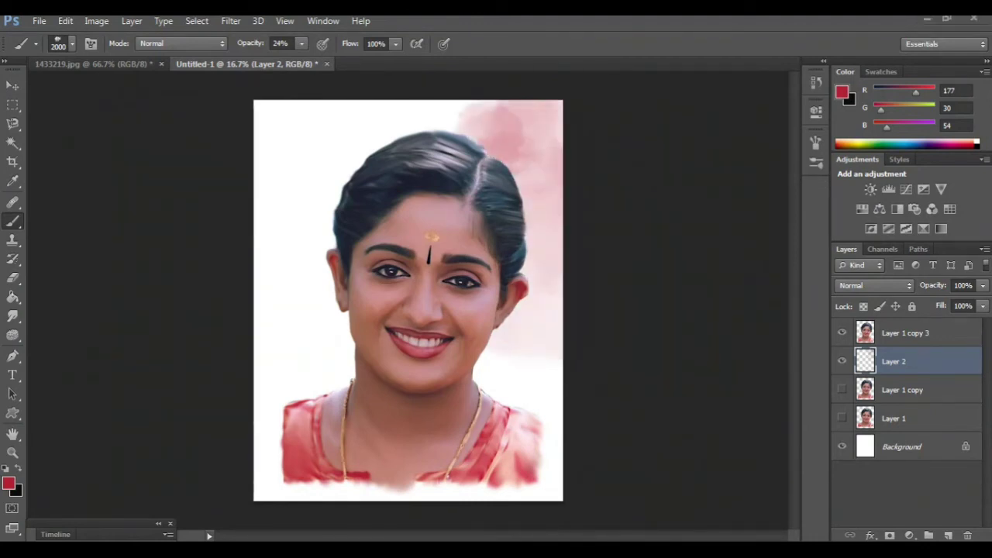
{"action": "left_click_drag", "start_coordinate": [481, 117], "coordinate": [267, 209]}
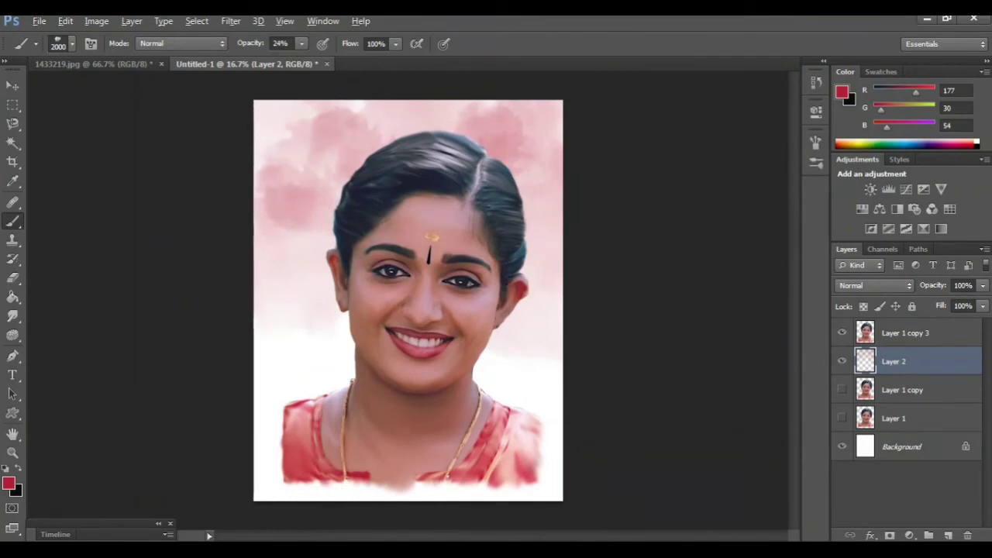
{"action": "left_click", "coordinate": [512, 357], "text": "alt"}
{"action": "left_click_drag", "start_coordinate": [543, 388], "coordinate": [504, 325]}
{"action": "left_click_drag", "start_coordinate": [543, 295], "coordinate": [528, 427]}
{"action": "mouse_move", "coordinate": [341, 380]}
{"action": "left_mouse_down"}
{"action": "mouse_move", "coordinate": [326, 302]}
{"action": "mouse_move", "coordinate": [272, 225]}
{"action": "mouse_move", "coordinate": [279, 403]}
{"action": "left_mouse_up"}
{"action": "mouse_move", "coordinate": [310, 311]}
{"action": "left_mouse_down"}
{"action": "mouse_move", "coordinate": [302, 465]}
{"action": "mouse_move", "coordinate": [465, 493]}
{"action": "mouse_move", "coordinate": [550, 442]}
{"action": "mouse_move", "coordinate": [527, 489]}
{"action": "left_mouse_up"}
Sample a dusty pink, deepen the tint on both sides and the bottom, then pick new colours
{"action": "left_click", "coordinate": [512, 465], "text": "alt"}
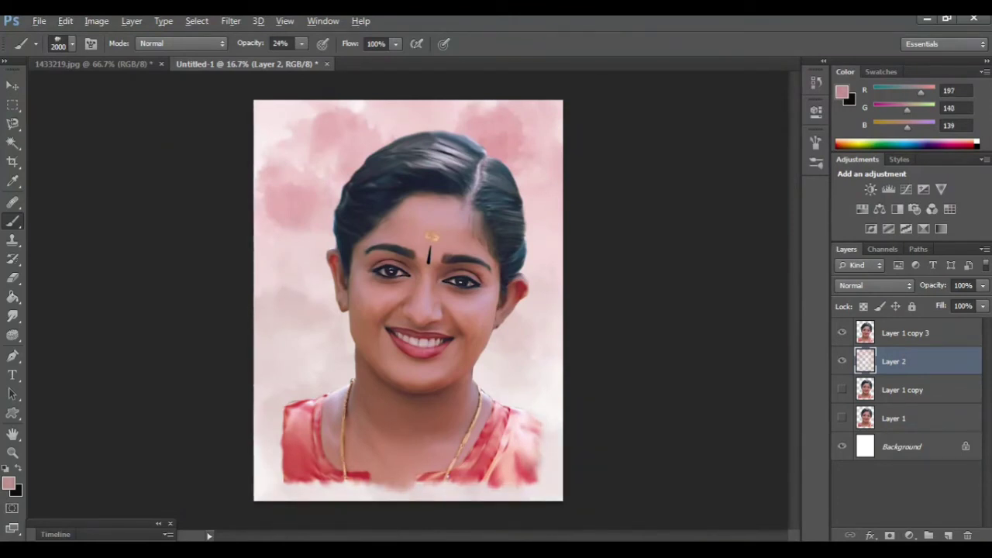
{"action": "mouse_move", "coordinate": [303, 155]}
{"action": "left_mouse_down"}
{"action": "mouse_move", "coordinate": [298, 117]}
{"action": "mouse_move", "coordinate": [307, 256]}
{"action": "mouse_move", "coordinate": [279, 298]}
{"action": "left_mouse_up"}
{"action": "left_click_drag", "start_coordinate": [290, 341], "coordinate": [294, 384]}
{"action": "left_click_drag", "start_coordinate": [326, 341], "coordinate": [263, 465]}
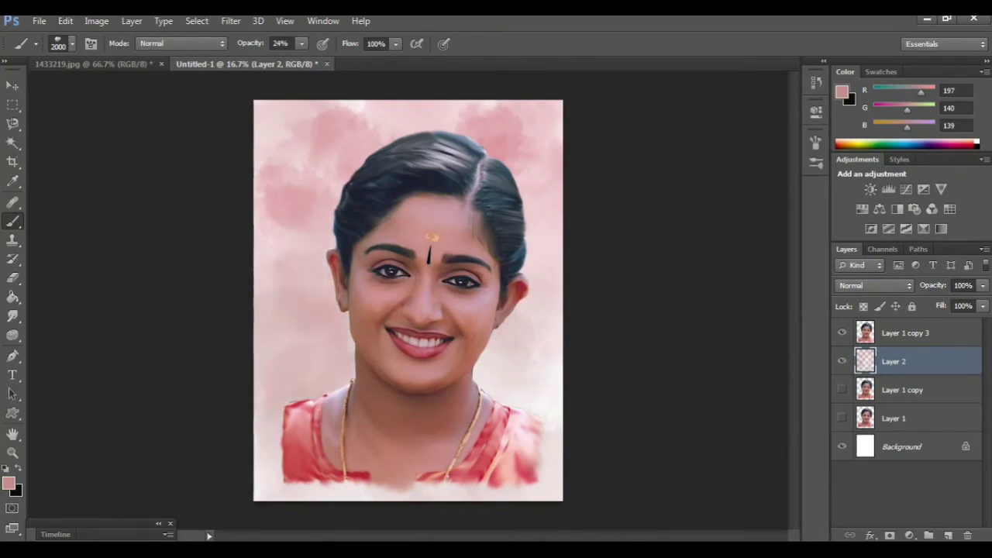
{"action": "left_click_drag", "start_coordinate": [543, 411], "coordinate": [488, 387]}
{"action": "left_click_drag", "start_coordinate": [534, 318], "coordinate": [496, 403]}
{"action": "mouse_move", "coordinate": [543, 248]}
{"action": "left_mouse_down"}
{"action": "mouse_move", "coordinate": [535, 403]}
{"action": "mouse_move", "coordinate": [554, 465]}
{"action": "left_mouse_up"}
{"action": "left_click_drag", "start_coordinate": [275, 403], "coordinate": [272, 496]}
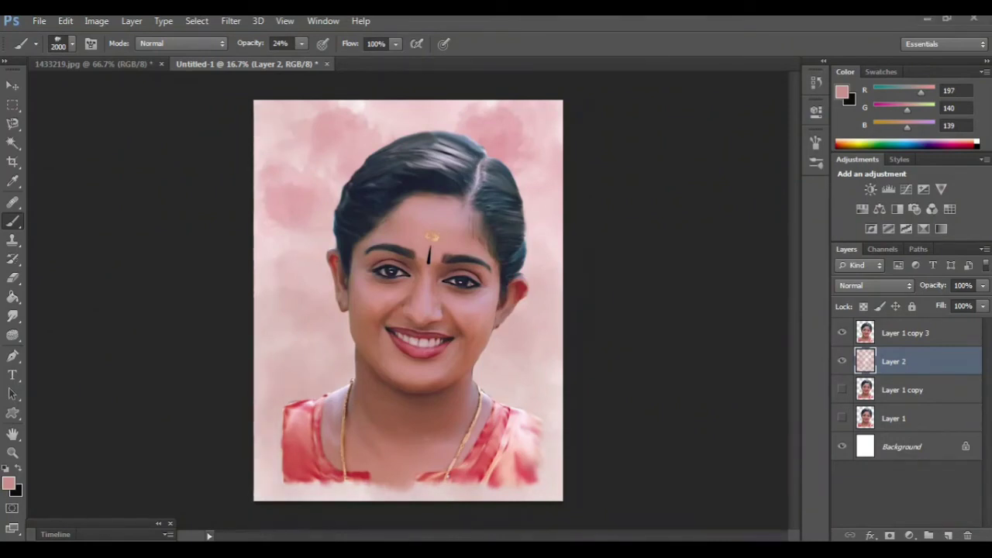
{"action": "left_click", "coordinate": [416, 117], "text": "alt"}
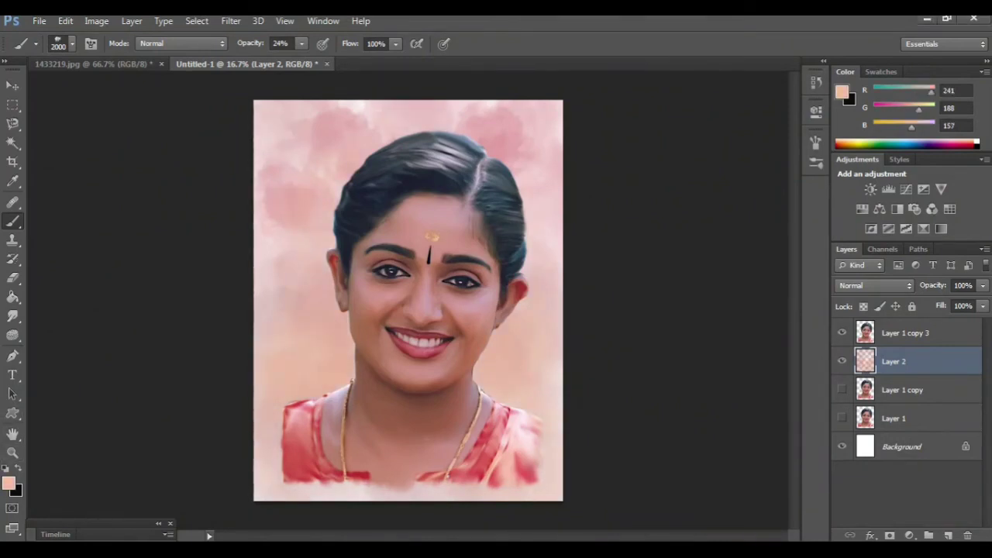
{"action": "left_click", "coordinate": [919, 140]}
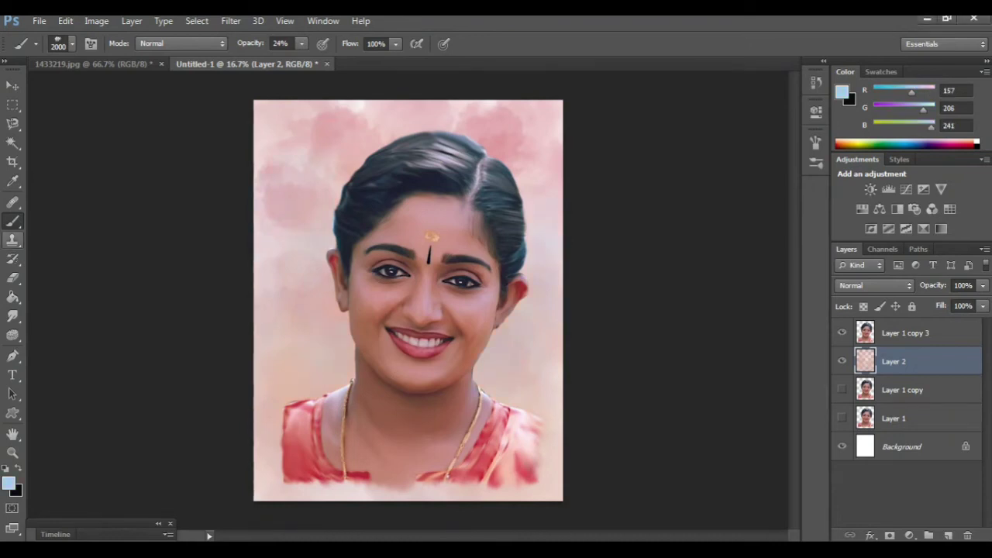
Smudge the pink patches at the top left of the background into a softer wash
{"action": "left_click", "coordinate": [12, 317]}
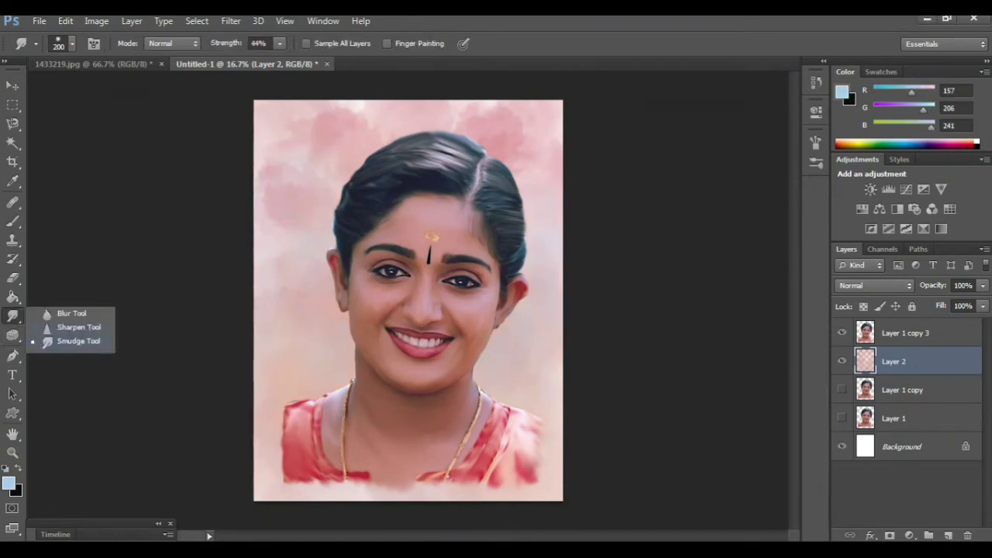
{"action": "key", "text": "ctrl+plus"}
{"action": "key", "text": "ctrl+plus"}
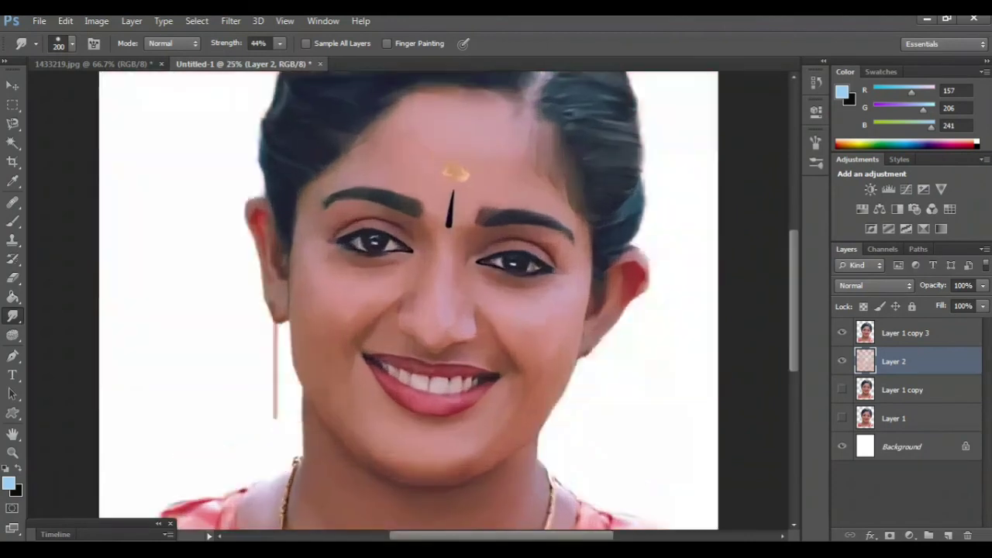
{"action": "scroll", "coordinate": [409, 302], "scroll_direction": "up", "scroll_amount": 2}
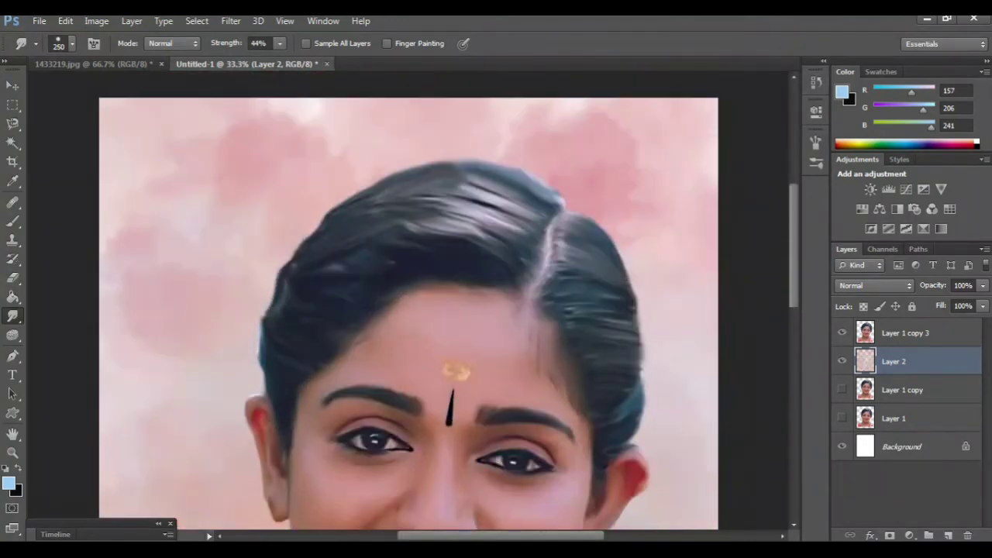
{"action": "scroll", "coordinate": [409, 309], "scroll_direction": "down", "scroll_amount": 1}
{"action": "left_click_drag", "start_coordinate": [285, 90], "coordinate": [326, 115]}
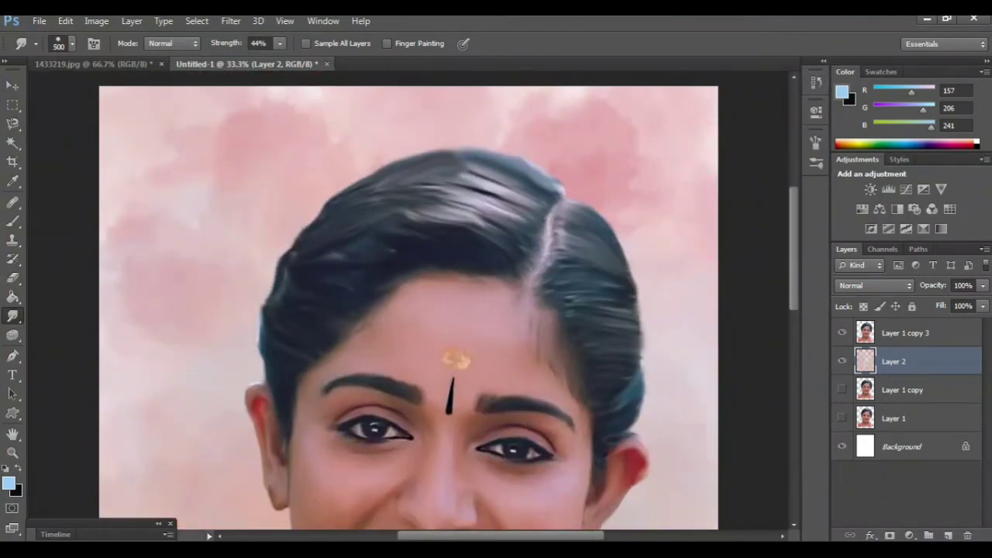
{"action": "mouse_move", "coordinate": [248, 87]}
{"action": "left_mouse_down"}
{"action": "mouse_move", "coordinate": [287, 107]}
{"action": "mouse_move", "coordinate": [323, 104]}
{"action": "left_mouse_up"}
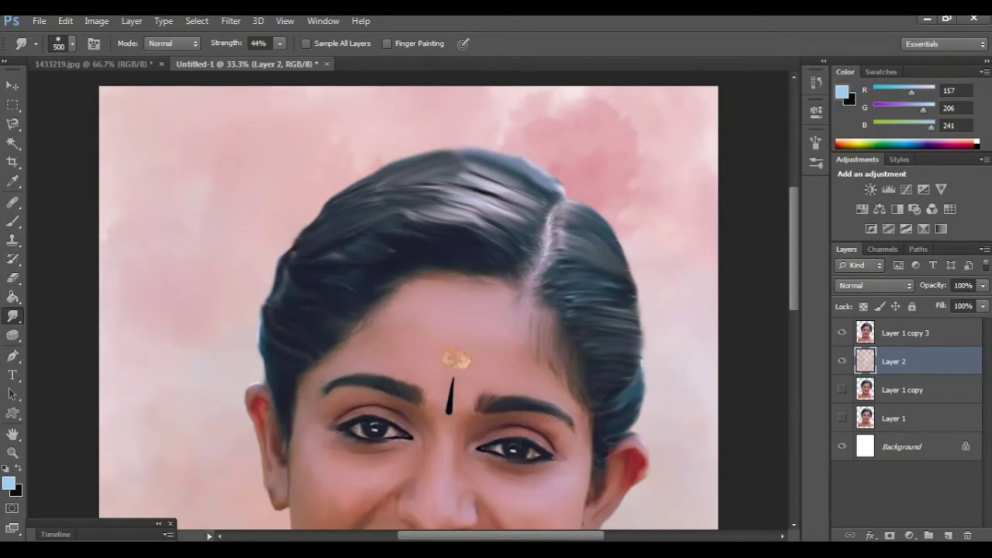
{"action": "key", "text": "ctrl+minus"}
{"action": "key", "text": "ctrl+minus"}
{"action": "key", "text": "b"}
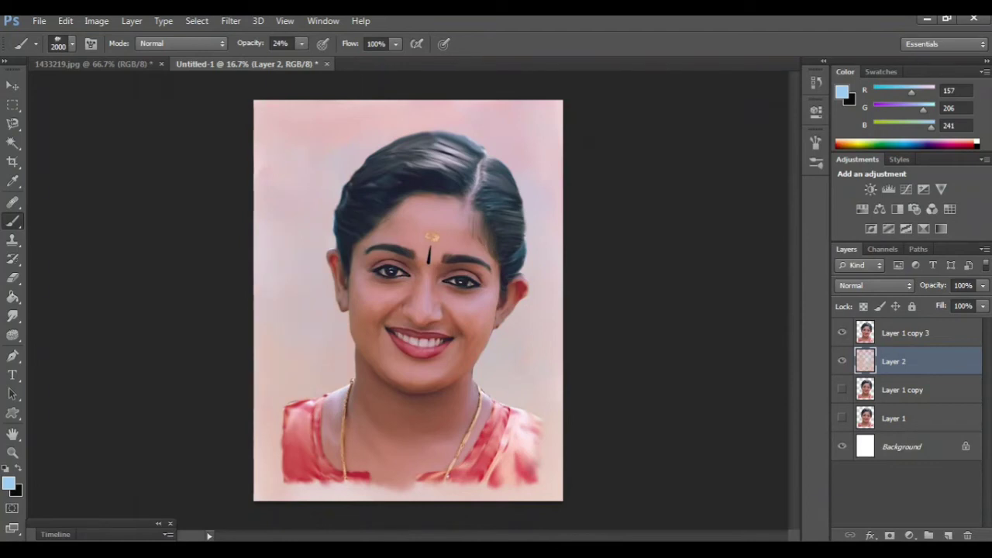
Lighten the background beside the lower face with white, then duplicate Layer 1 copy 3 as copy 4
{"action": "left_click", "coordinate": [9, 484]}
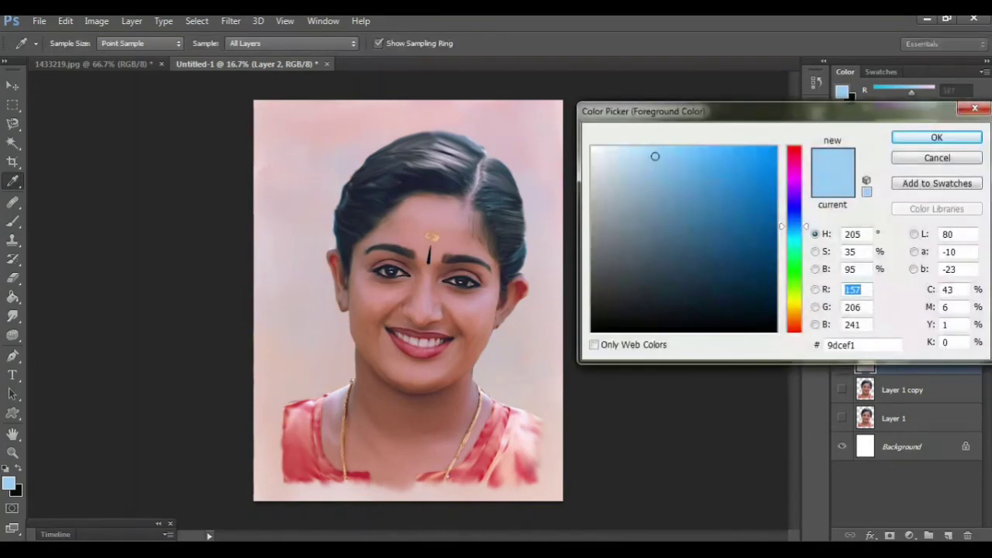
{"action": "key", "text": "Return"}
{"action": "key", "text": "b"}
{"action": "key", "text": "bracketleft"}
{"action": "key", "text": "bracketleft"}
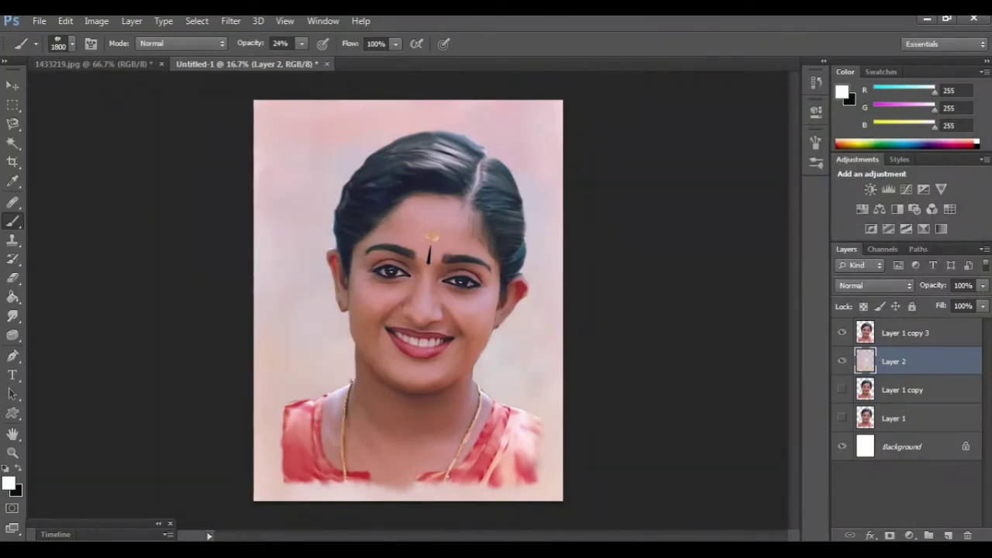
{"action": "key", "text": "ctrl+plus"}
{"action": "key", "text": "ctrl+plus"}
{"action": "left_click", "coordinate": [424, 384]}
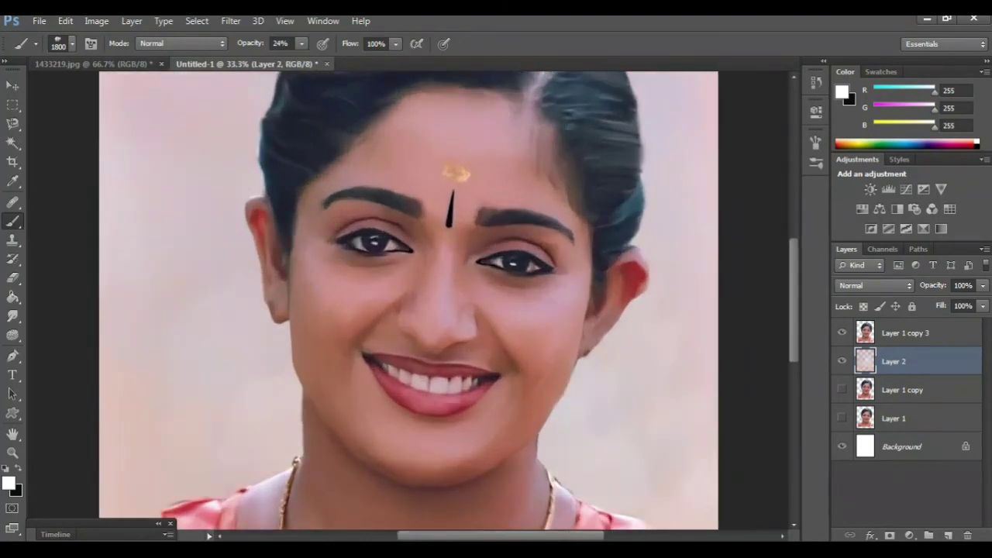
{"action": "key", "text": "ctrl+minus"}
{"action": "key", "text": "ctrl+minus"}
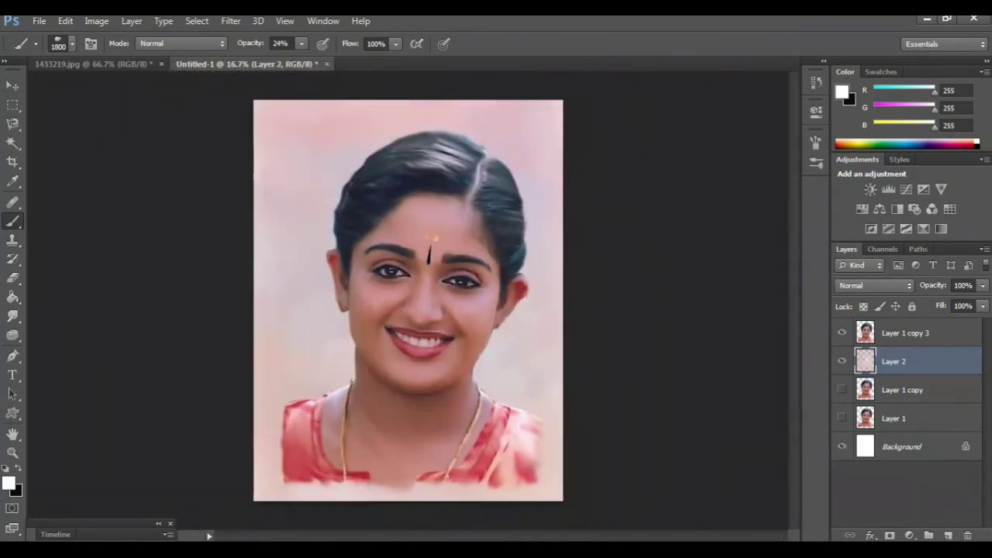
{"action": "left_click_drag", "start_coordinate": [905, 333], "coordinate": [948, 535]}
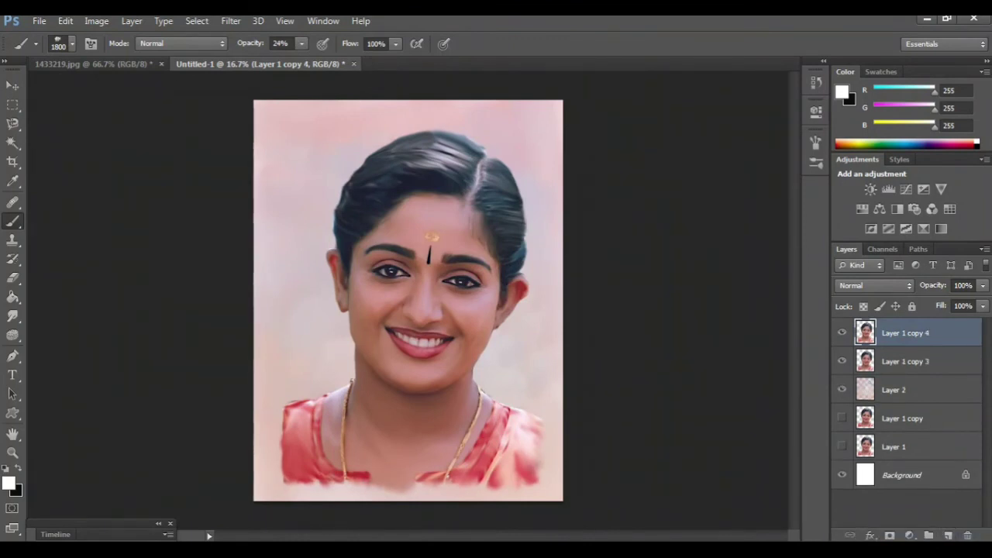
Hide Layer 1 copy 3 and zoom in on the face
{"action": "left_click", "coordinate": [842, 362]}
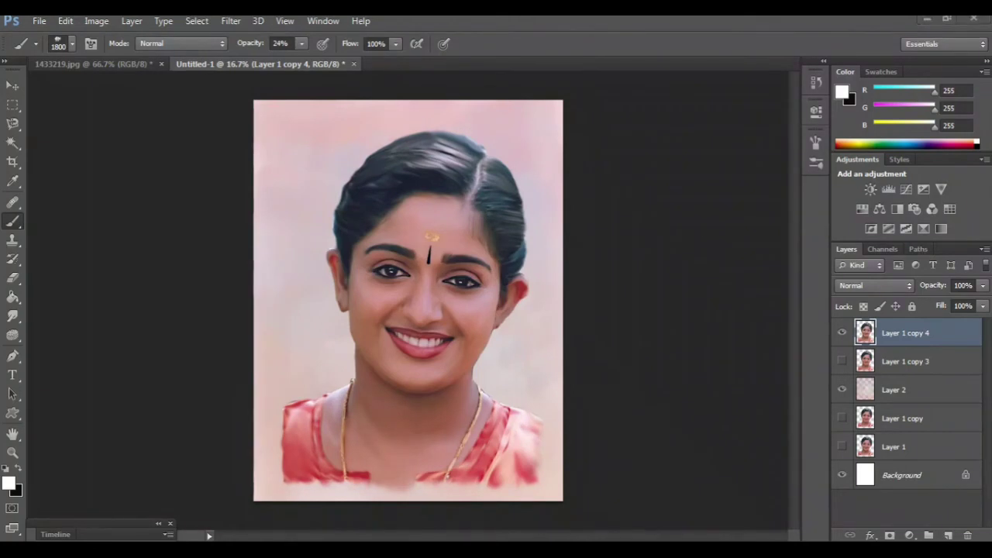
{"action": "key", "text": "ctrl+plus"}
{"action": "key", "text": "ctrl+plus"}
{"action": "key", "text": "ctrl+plus"}
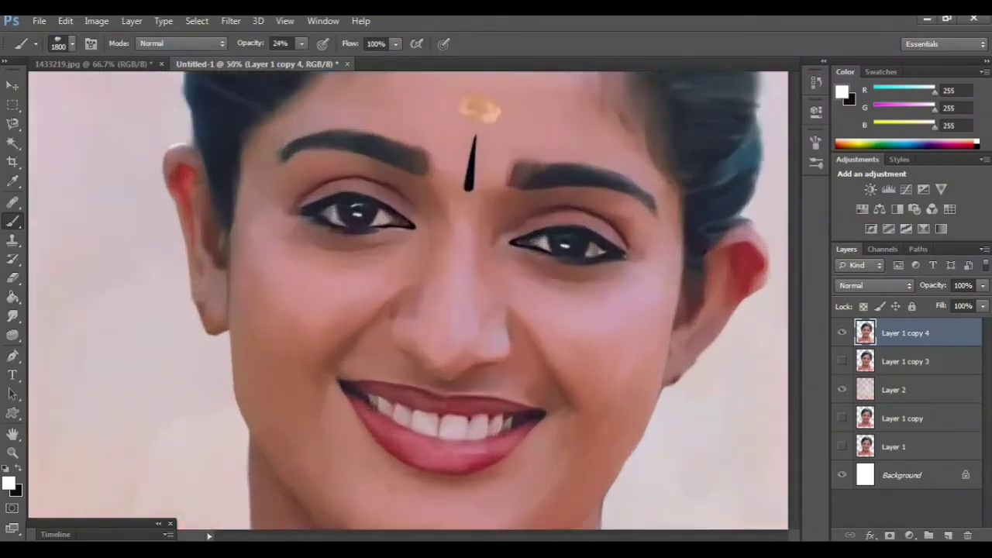
{"action": "scroll", "coordinate": [481, 303], "scroll_direction": "up", "scroll_amount": 2}
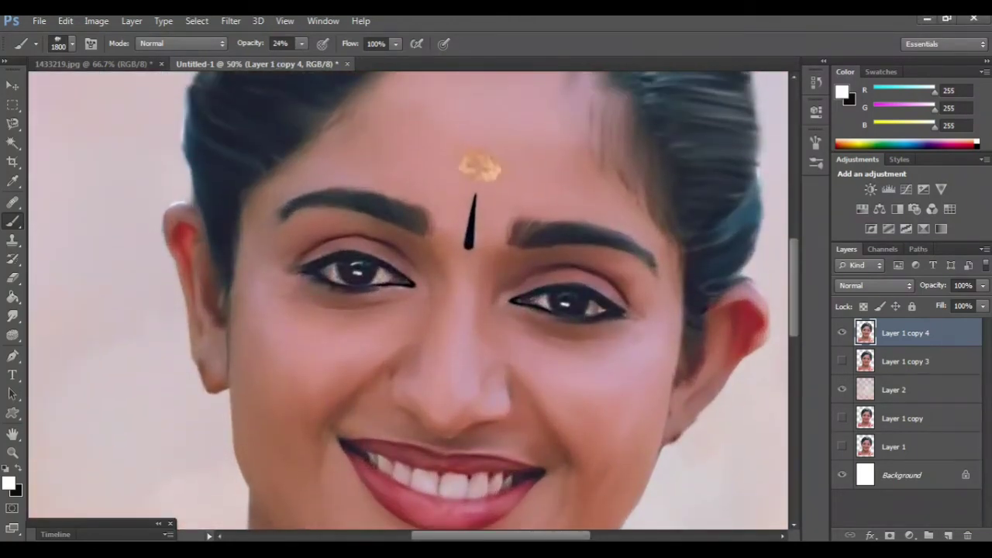
{"action": "left_click", "coordinate": [71, 43]}
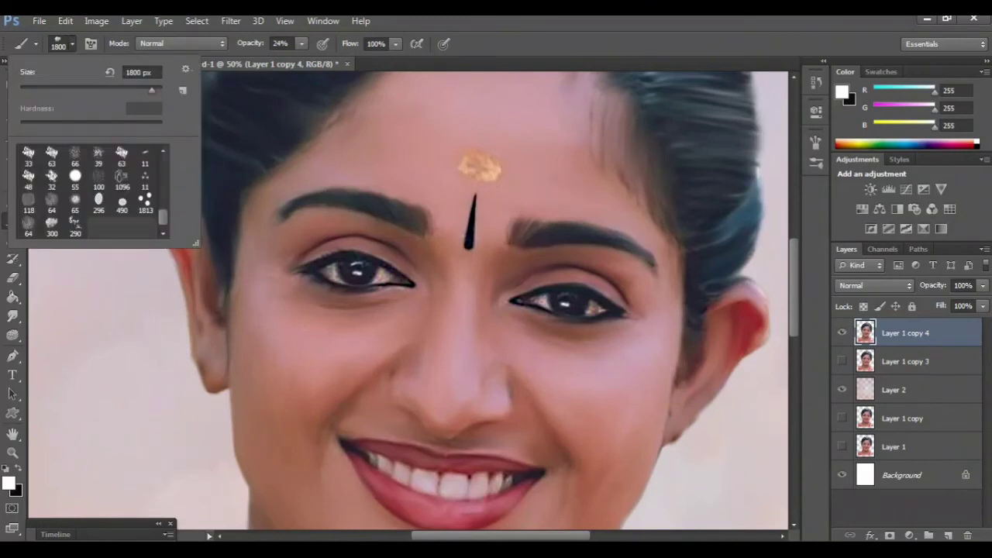
{"action": "scroll", "coordinate": [93, 190], "scroll_direction": "up", "scroll_amount": 5}
{"action": "key", "text": "Escape"}
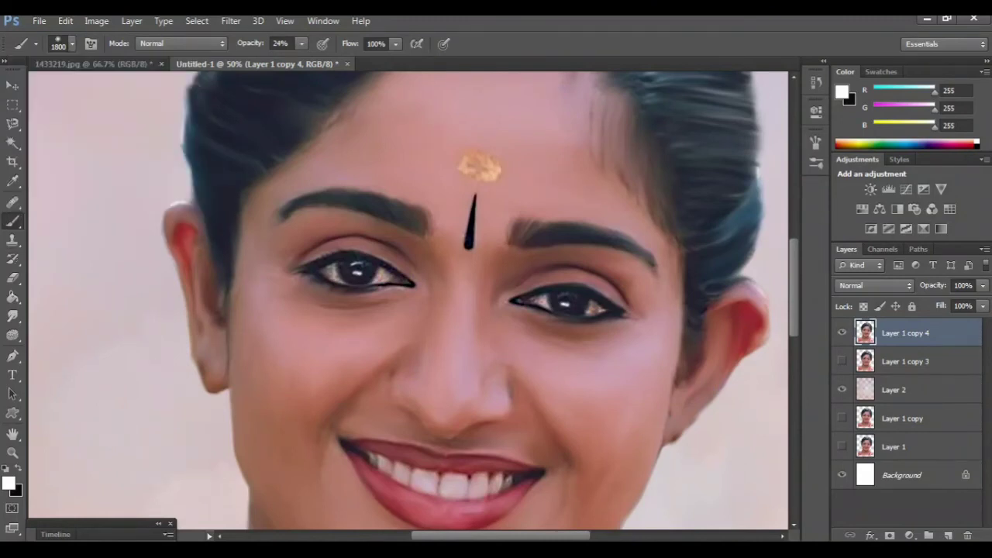
Keep white as the brush colour, zoom to 200% on the left eye, and shrink the brush to 30 px
{"action": "left_click", "coordinate": [9, 483]}
{"action": "key", "text": "Return"}
{"action": "key", "text": "b"}
{"action": "key", "text": "ctrl+plus"}
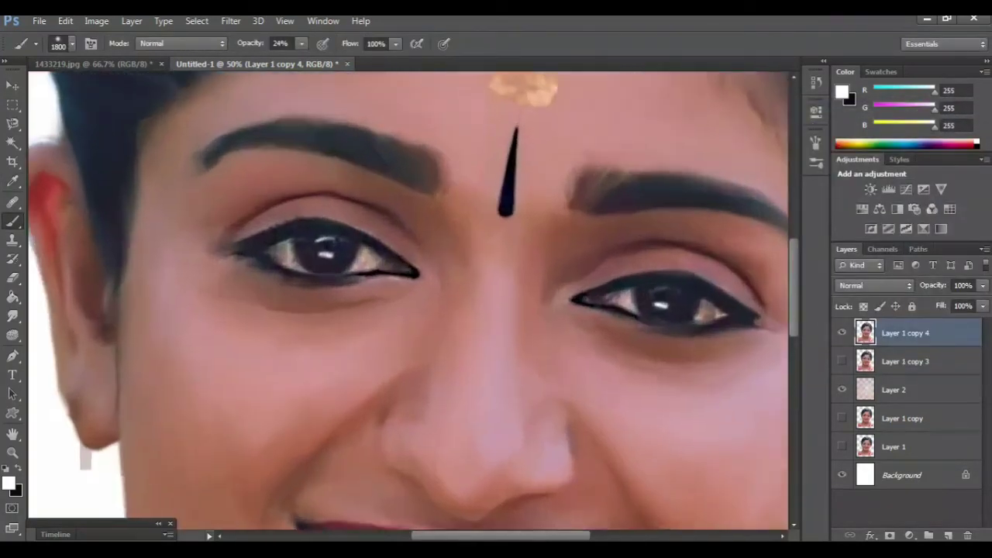
{"action": "scroll", "coordinate": [318, 279], "scroll_direction": "up", "scroll_amount": 2}
{"action": "scroll", "coordinate": [318, 279], "scroll_direction": "up", "scroll_amount": 1}
{"action": "scroll", "coordinate": [318, 279], "scroll_direction": "up", "scroll_amount": 1}
{"action": "scroll", "coordinate": [318, 280], "scroll_direction": "up", "scroll_amount": 1}
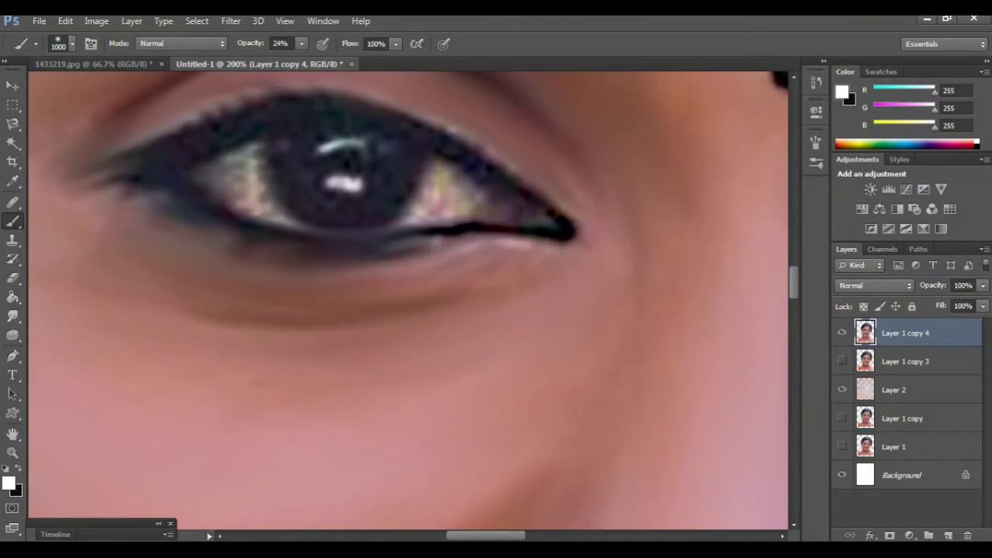
{"action": "key", "text": "bracketleft"}
{"action": "key", "text": "bracketleft"}
{"action": "scroll", "coordinate": [409, 301], "scroll_direction": "up", "scroll_amount": 3}
{"action": "key", "text": "bracketleft"}
{"action": "key", "text": "bracketleft"}
{"action": "key", "text": "bracketleft"}
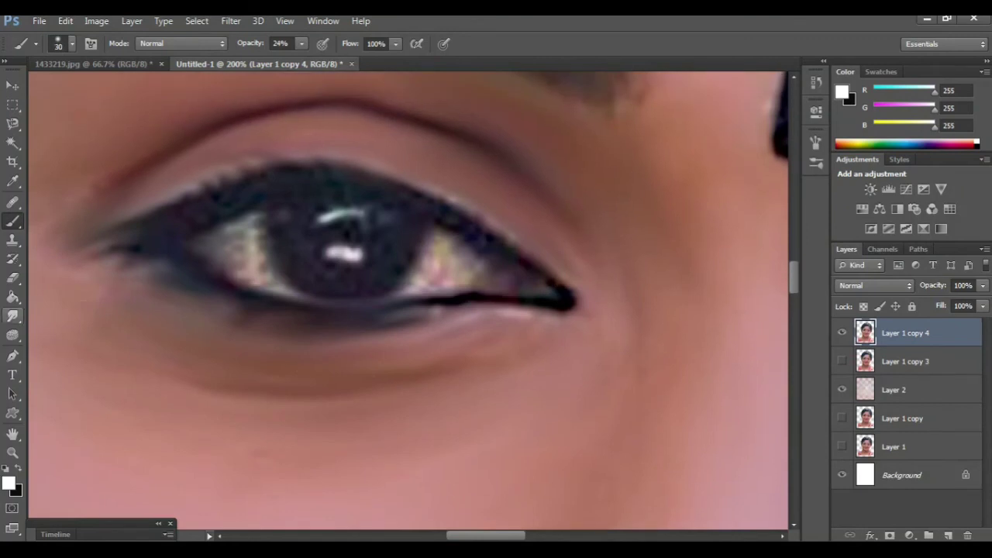
{"action": "left_click", "coordinate": [13, 315]}
Smudge the iris edges and nearby eye white with a smaller brush
{"action": "left_click", "coordinate": [78, 341]}
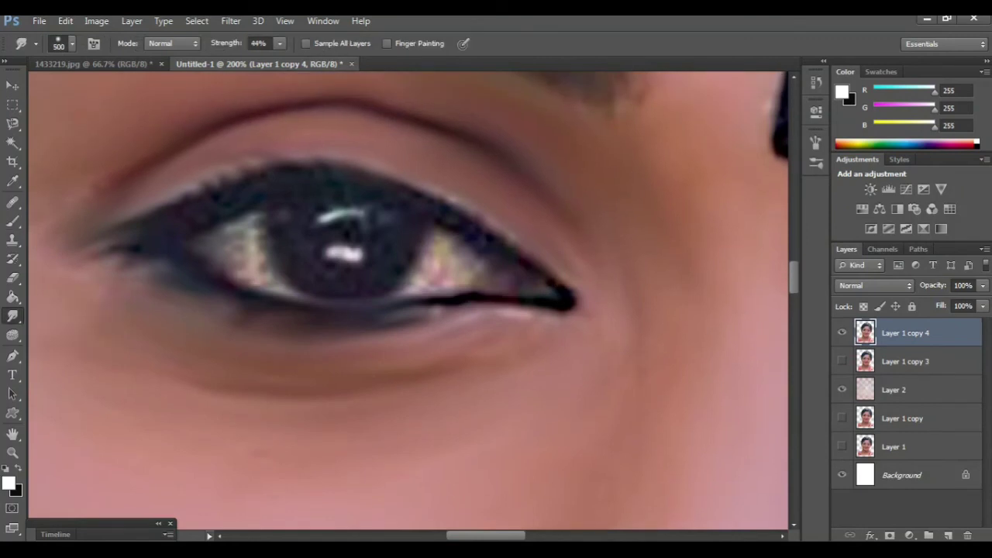
{"action": "key", "text": "bracketleft"}
{"action": "key", "text": "bracketleft"}
{"action": "key", "text": "bracketleft"}
{"action": "mouse_move", "coordinate": [250, 250]}
{"action": "left_mouse_down"}
{"action": "mouse_move", "coordinate": [262, 266]}
{"action": "mouse_move", "coordinate": [230, 268]}
{"action": "mouse_move", "coordinate": [214, 240]}
{"action": "mouse_move", "coordinate": [260, 224]}
{"action": "left_mouse_up"}
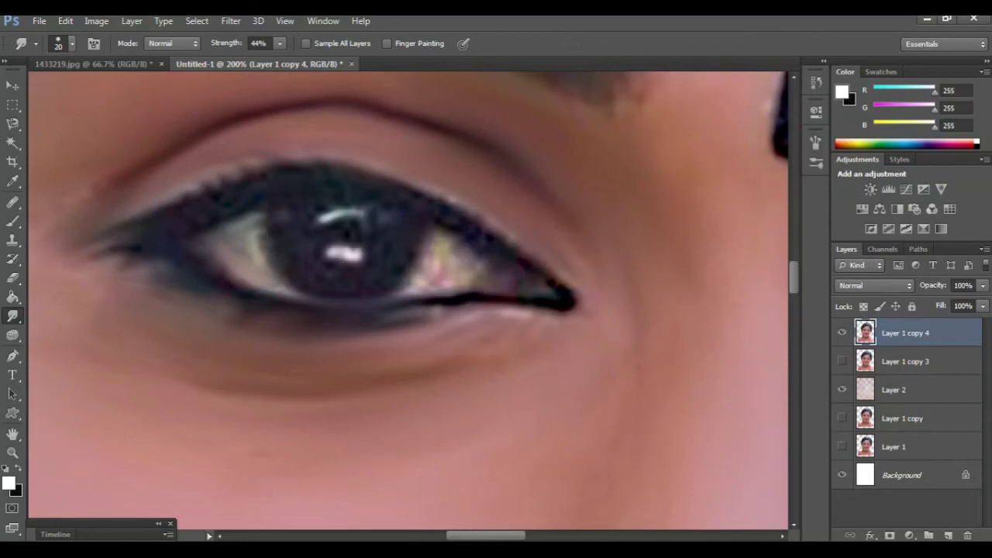
{"action": "left_click_drag", "start_coordinate": [434, 239], "coordinate": [444, 249]}
{"action": "mouse_move", "coordinate": [420, 281]}
{"action": "left_mouse_down"}
{"action": "mouse_move", "coordinate": [468, 273]}
{"action": "mouse_move", "coordinate": [451, 256]}
{"action": "left_mouse_up"}
{"action": "left_click_drag", "start_coordinate": [409, 282], "coordinate": [406, 287]}
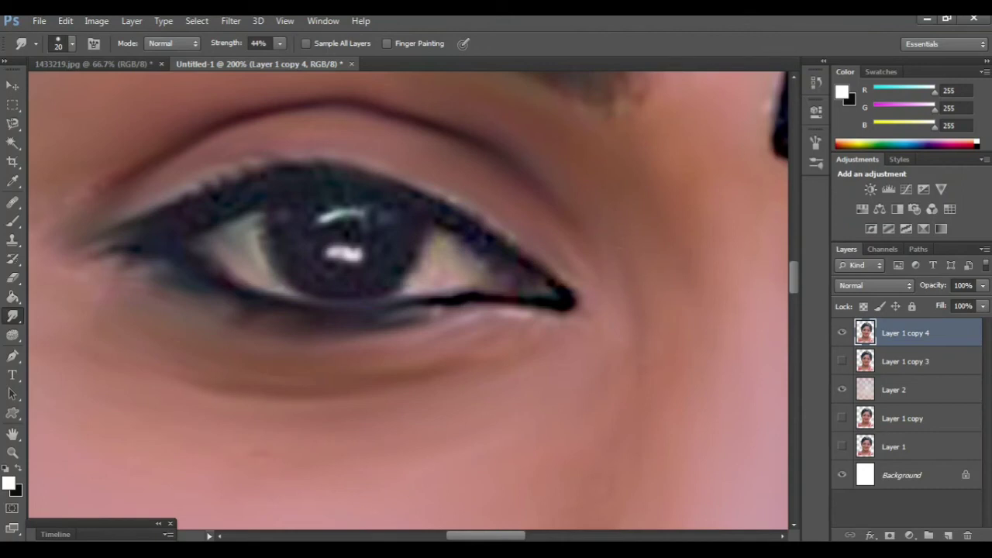
{"action": "left_click_drag", "start_coordinate": [380, 220], "coordinate": [392, 223]}
Brighten the inner and outer eye whites with a 15 px white brush, then choose near-black 010101
{"action": "key", "text": "b"}
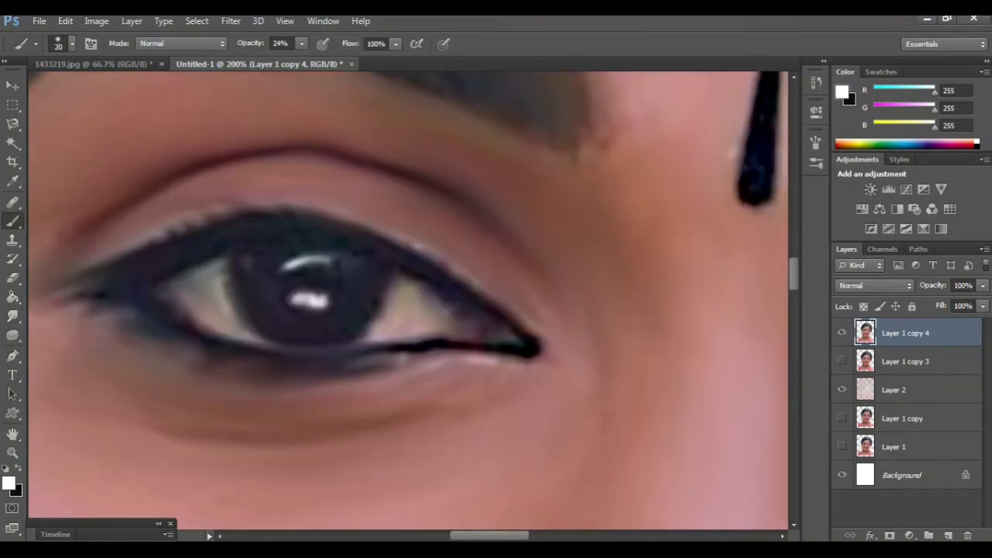
{"action": "mouse_move", "coordinate": [371, 333]}
{"action": "left_mouse_down"}
{"action": "mouse_move", "coordinate": [403, 288]}
{"action": "mouse_move", "coordinate": [450, 326]}
{"action": "mouse_move", "coordinate": [401, 333]}
{"action": "mouse_move", "coordinate": [423, 339]}
{"action": "left_mouse_up"}
{"action": "scroll", "coordinate": [408, 301], "scroll_direction": "left", "scroll_amount": 2}
{"action": "mouse_move", "coordinate": [275, 277]}
{"action": "left_mouse_down"}
{"action": "mouse_move", "coordinate": [301, 333]}
{"action": "mouse_move", "coordinate": [271, 327]}
{"action": "mouse_move", "coordinate": [228, 281]}
{"action": "mouse_move", "coordinate": [268, 267]}
{"action": "mouse_move", "coordinate": [272, 313]}
{"action": "mouse_move", "coordinate": [253, 290]}
{"action": "left_mouse_up"}
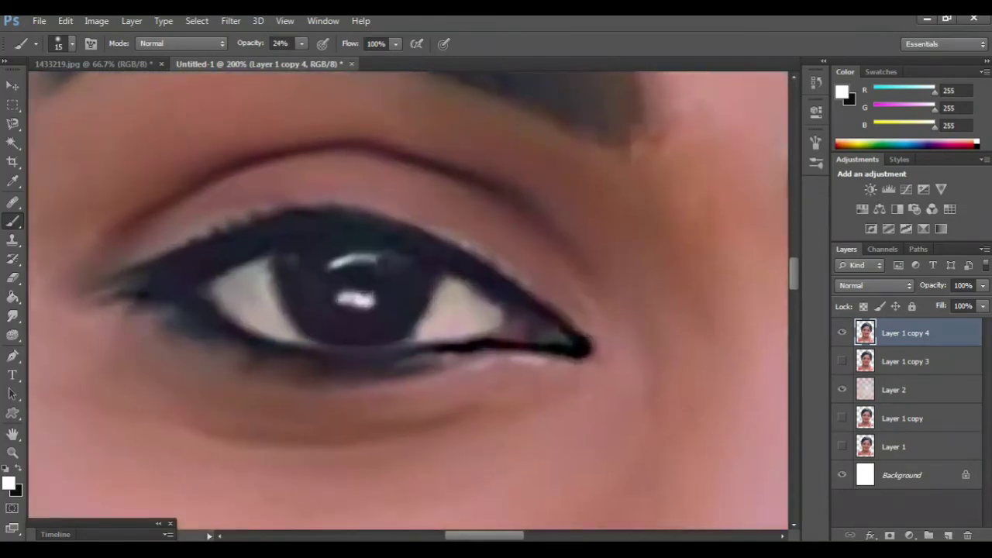
{"action": "key", "text": "ctrl+plus"}
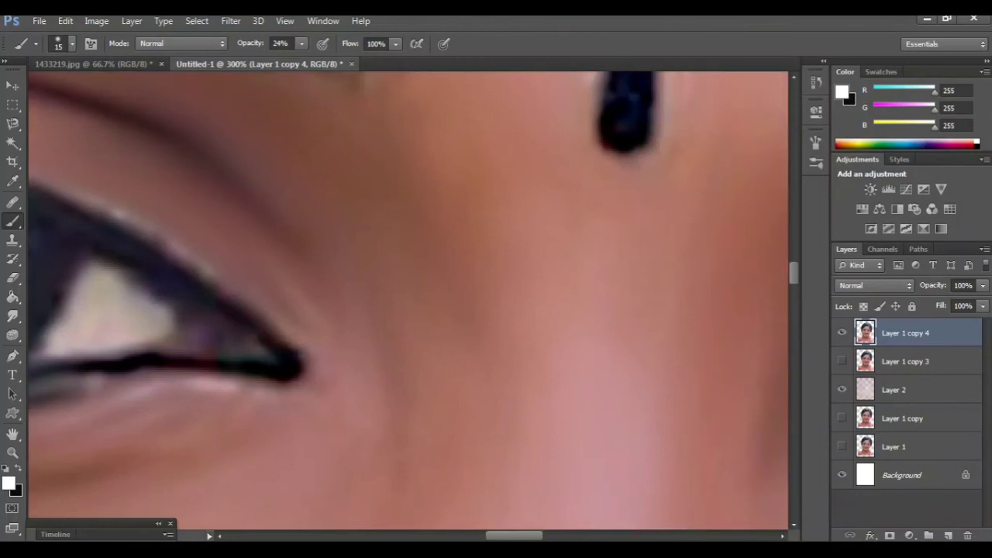
{"action": "left_click_drag", "start_coordinate": [697, 349], "coordinate": [116, 256]}
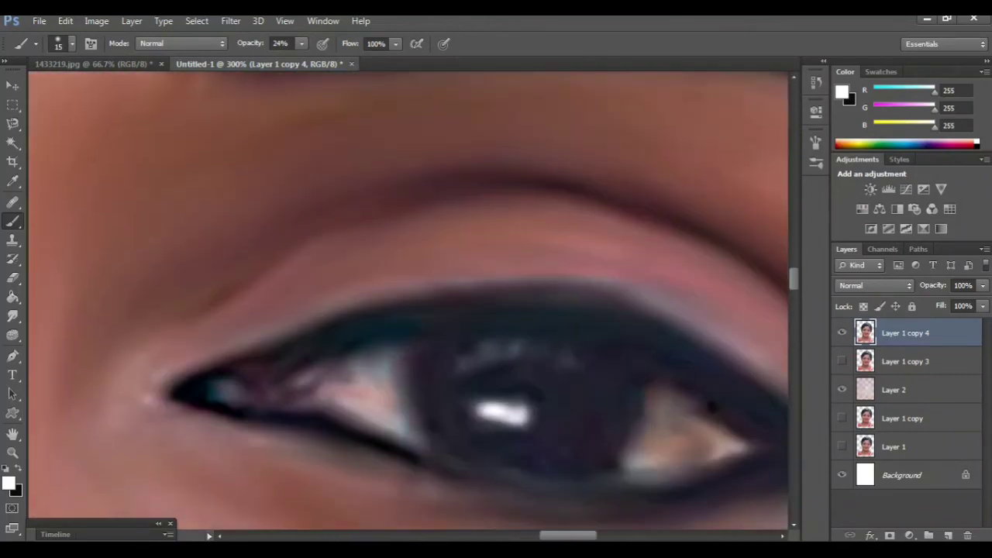
{"action": "left_click_drag", "start_coordinate": [466, 349], "coordinate": [407, 279]}
{"action": "mouse_move", "coordinate": [603, 326]}
{"action": "left_mouse_down"}
{"action": "mouse_move", "coordinate": [598, 396]}
{"action": "mouse_move", "coordinate": [667, 372]}
{"action": "mouse_move", "coordinate": [636, 353]}
{"action": "mouse_move", "coordinate": [617, 361]}
{"action": "left_mouse_up"}
{"action": "mouse_move", "coordinate": [322, 296]}
{"action": "left_mouse_down"}
{"action": "mouse_move", "coordinate": [338, 337]}
{"action": "mouse_move", "coordinate": [293, 329]}
{"action": "mouse_move", "coordinate": [276, 305]}
{"action": "mouse_move", "coordinate": [322, 281]}
{"action": "left_mouse_up"}
{"action": "mouse_move", "coordinate": [261, 298]}
{"action": "left_mouse_down"}
{"action": "mouse_move", "coordinate": [271, 309]}
{"action": "mouse_move", "coordinate": [291, 303]}
{"action": "mouse_move", "coordinate": [336, 354]}
{"action": "mouse_move", "coordinate": [431, 349]}
{"action": "mouse_move", "coordinate": [322, 349]}
{"action": "left_mouse_up"}
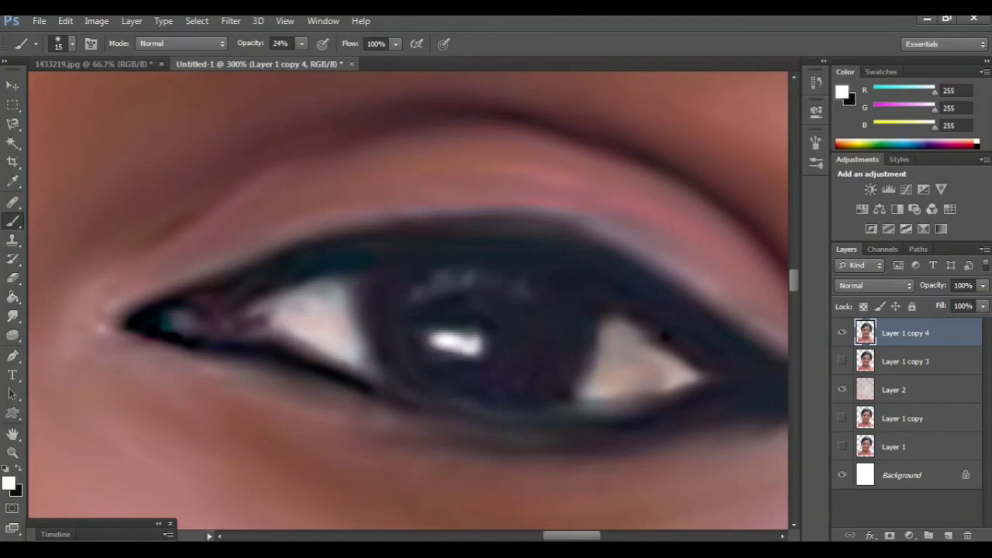
{"action": "left_click", "coordinate": [9, 483]}
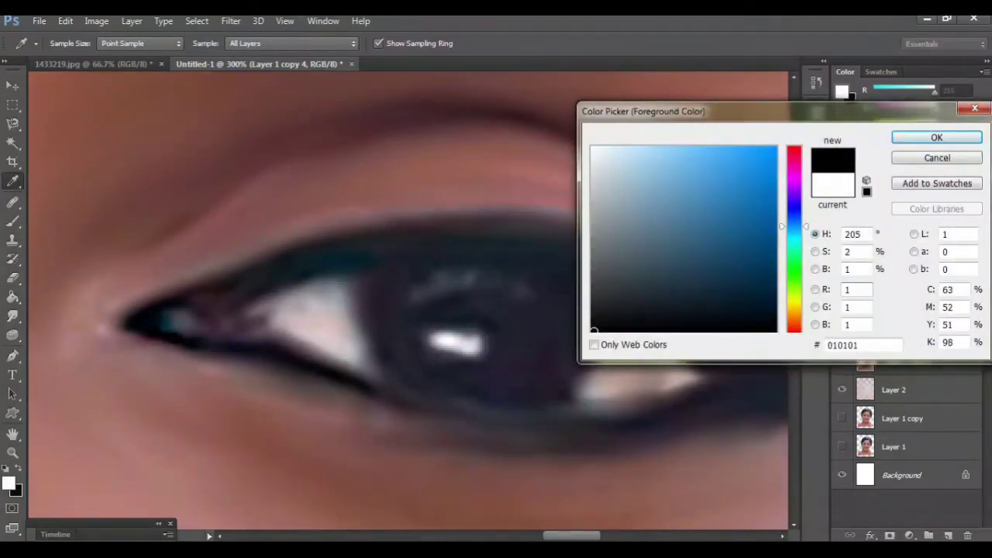
Deepen the irises with near-black and black dabs, zoomed in on the left eye
{"action": "left_click", "coordinate": [937, 137]}
{"action": "left_click_drag", "start_coordinate": [530, 295], "coordinate": [551, 326]}
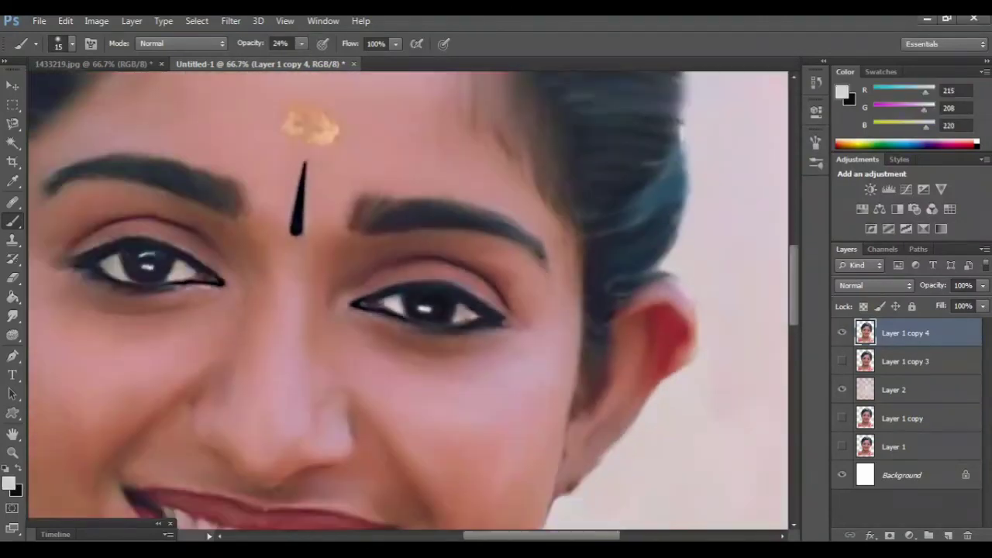
{"action": "key", "text": "ctrl+plus"}
{"action": "key", "text": "ctrl+plus"}
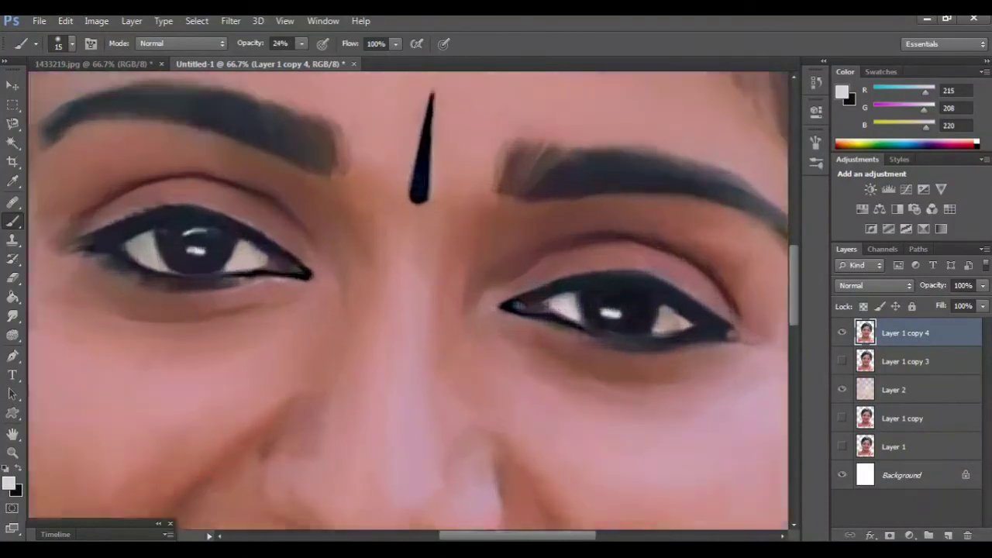
{"action": "scroll", "coordinate": [409, 301], "scroll_direction": "left", "scroll_amount": 3}
{"action": "scroll", "coordinate": [409, 301], "scroll_direction": "left", "scroll_amount": 3}
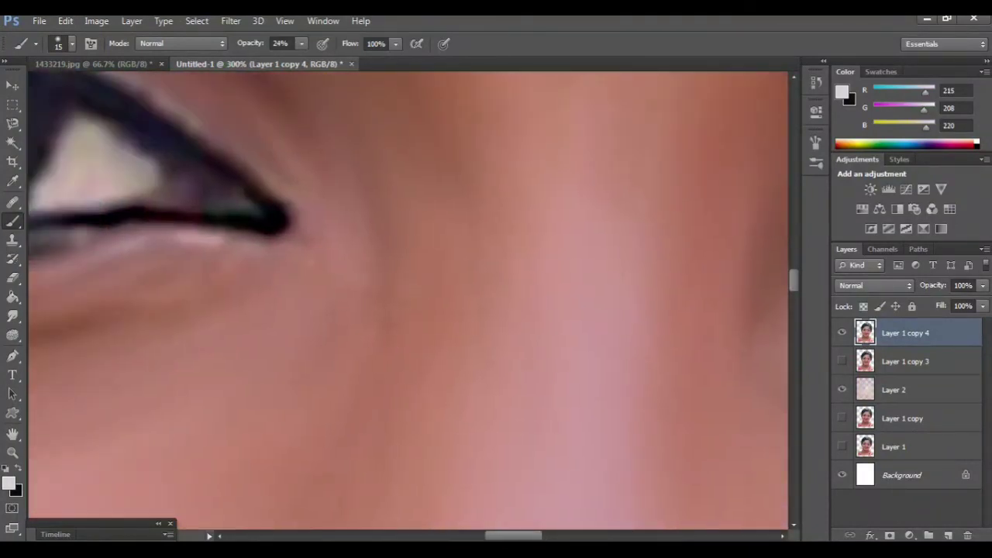
{"action": "key", "text": "ctrl+plus"}
{"action": "scroll", "coordinate": [408, 301], "scroll_direction": "left", "scroll_amount": 3}
{"action": "scroll", "coordinate": [409, 301], "scroll_direction": "up", "scroll_amount": 3}
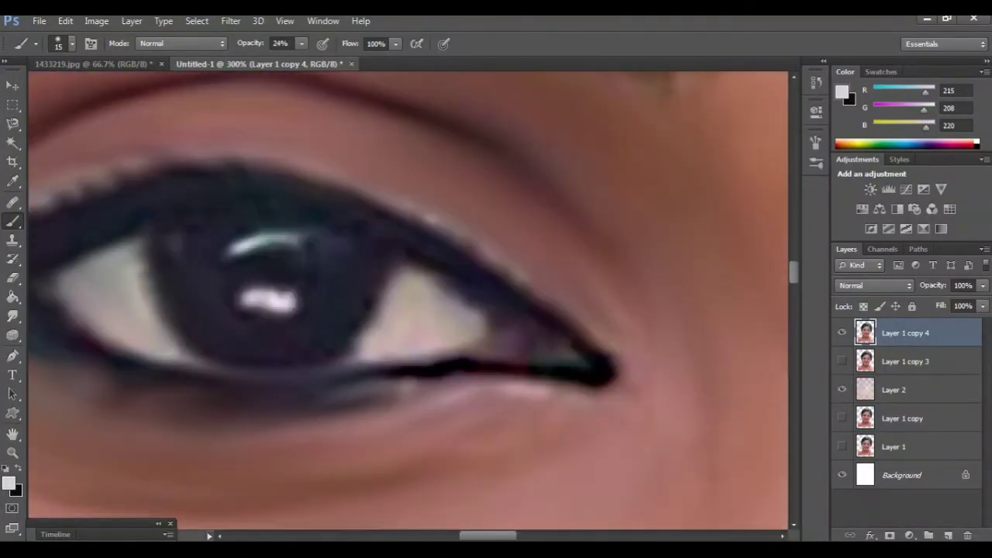
{"action": "key", "text": "d"}
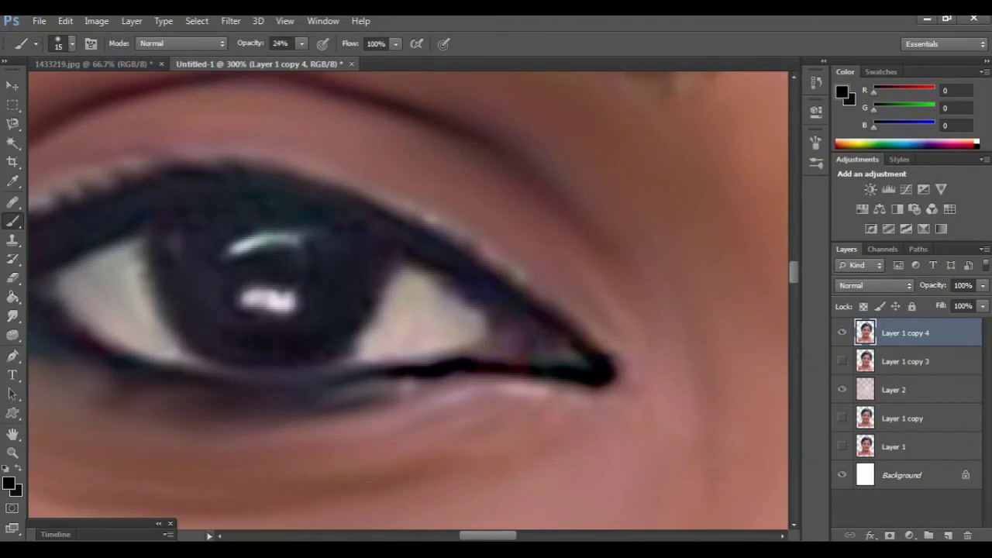
{"action": "left_click_drag", "start_coordinate": [180, 274], "coordinate": [186, 287]}
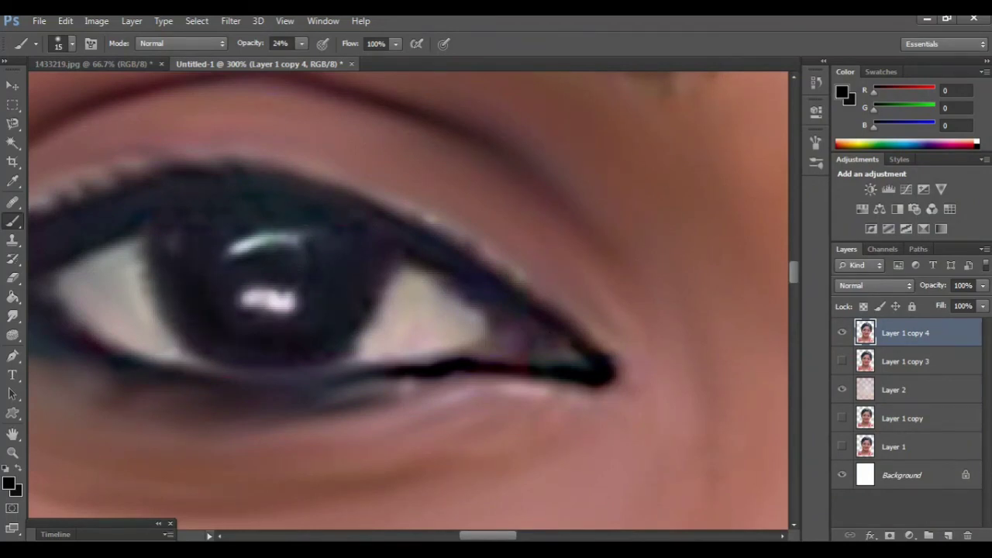
Sample a light colour and brighten the left eye's lower and upper catchlights with a size-7 brush
{"action": "left_click", "coordinate": [276, 303], "text": "alt"}
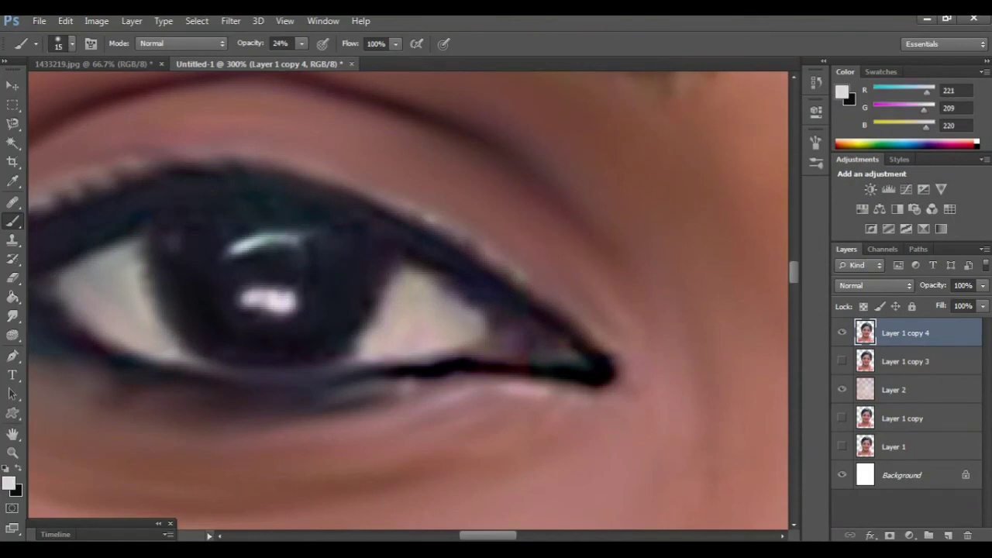
{"action": "left_click_drag", "start_coordinate": [271, 307], "coordinate": [259, 305]}
{"action": "key", "text": "bracketleft"}
{"action": "key", "text": "bracketleft"}
{"action": "left_click_drag", "start_coordinate": [262, 243], "coordinate": [293, 242]}
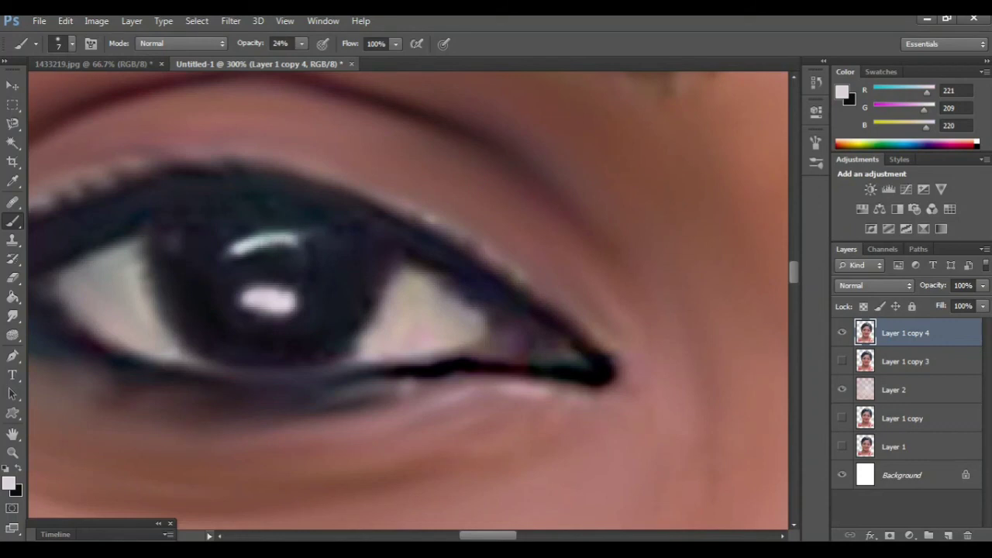
Paint white catchlight dabs into the other iris, then zoom out to the whole face
{"action": "key", "text": "ctrl+minus"}
{"action": "key", "text": "ctrl+minus"}
{"action": "scroll", "coordinate": [408, 306], "scroll_direction": "right", "scroll_amount": 3}
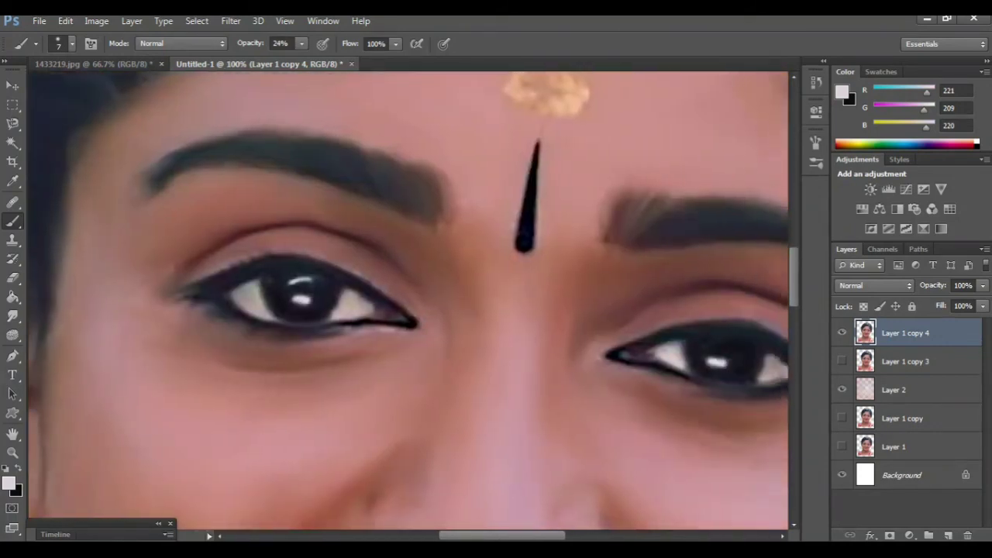
{"action": "scroll", "coordinate": [541, 300], "scroll_direction": "up", "scroll_amount": 1}
{"action": "scroll", "coordinate": [541, 300], "scroll_direction": "up", "scroll_amount": 2}
{"action": "scroll", "coordinate": [542, 301], "scroll_direction": "up", "scroll_amount": 2}
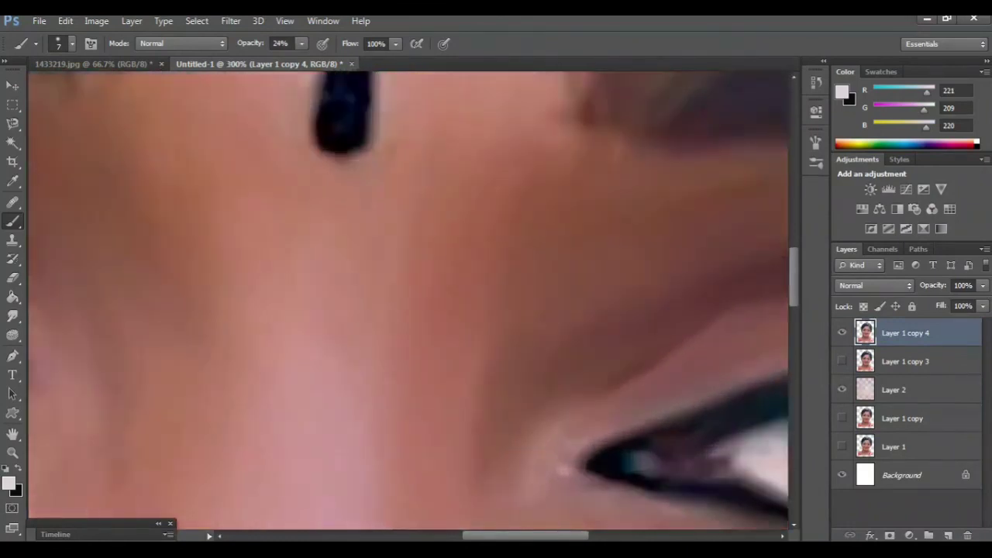
{"action": "scroll", "coordinate": [542, 301], "scroll_direction": "up", "scroll_amount": 1}
{"action": "scroll", "coordinate": [409, 306], "scroll_direction": "right", "scroll_amount": 5}
{"action": "scroll", "coordinate": [409, 305], "scroll_direction": "down", "scroll_amount": 2}
{"action": "mouse_move", "coordinate": [589, 380]}
{"action": "left_mouse_down"}
{"action": "mouse_move", "coordinate": [640, 356]}
{"action": "mouse_move", "coordinate": [607, 363]}
{"action": "mouse_move", "coordinate": [600, 371]}
{"action": "mouse_move", "coordinate": [643, 356]}
{"action": "left_mouse_up"}
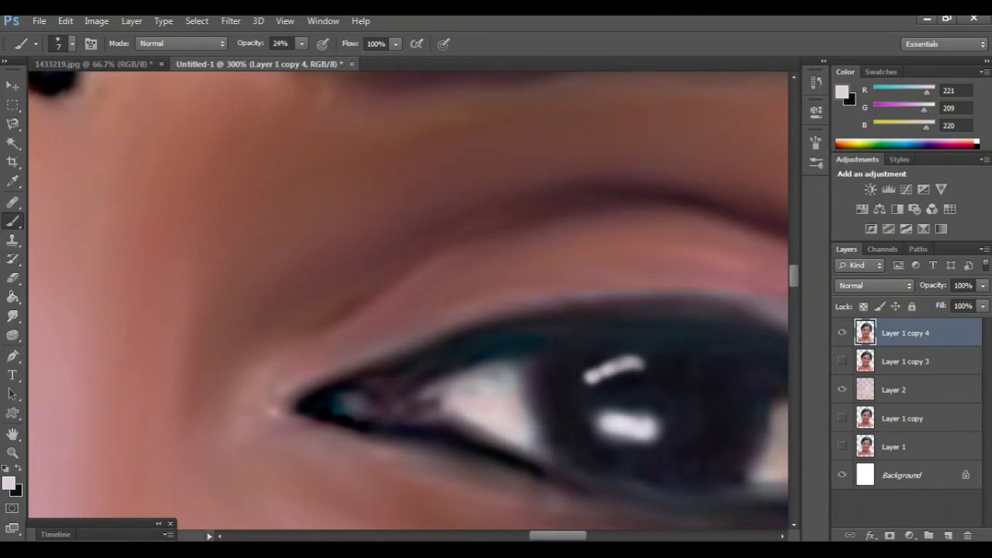
{"action": "key", "text": "ctrl+minus"}
{"action": "key", "text": "ctrl+minus"}
{"action": "key", "text": "ctrl+minus"}
{"action": "key", "text": "ctrl+minus"}
{"action": "key", "text": "ctrl+minus"}
{"action": "key", "text": "ctrl+minus"}
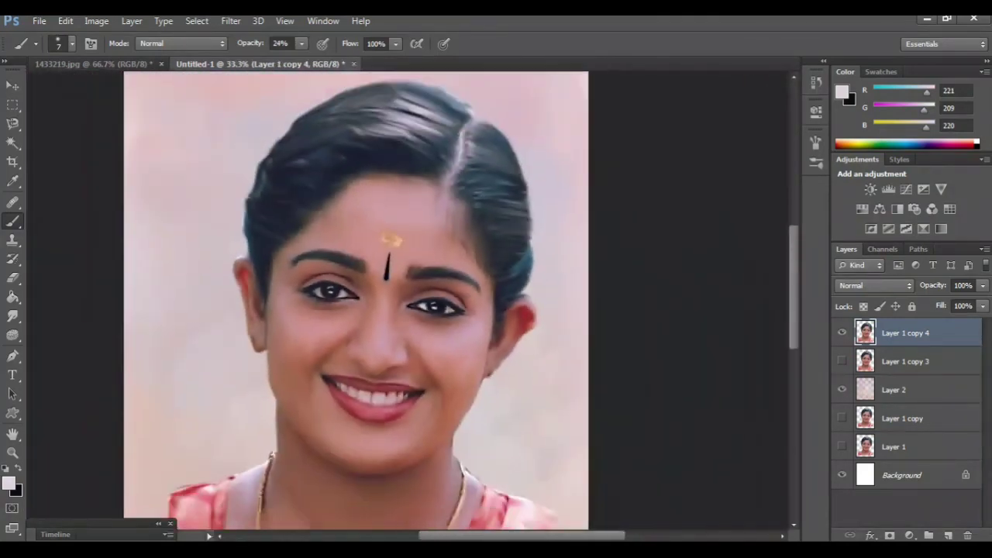
{"action": "key", "text": "ctrl+minus"}
{"action": "key", "text": "ctrl+minus"}
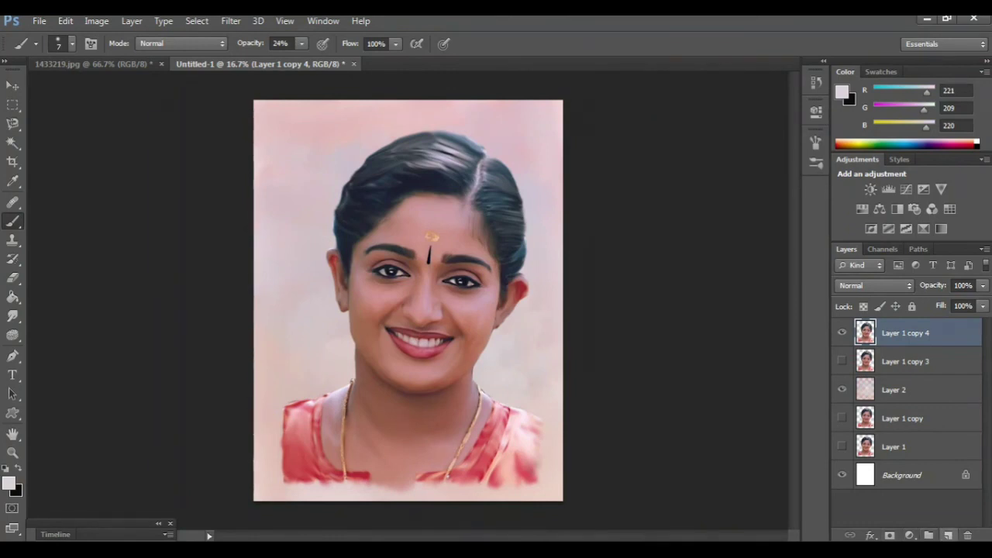
Add a new layer and set up the Pencil tool with pure black
{"action": "left_click", "coordinate": [948, 535]}
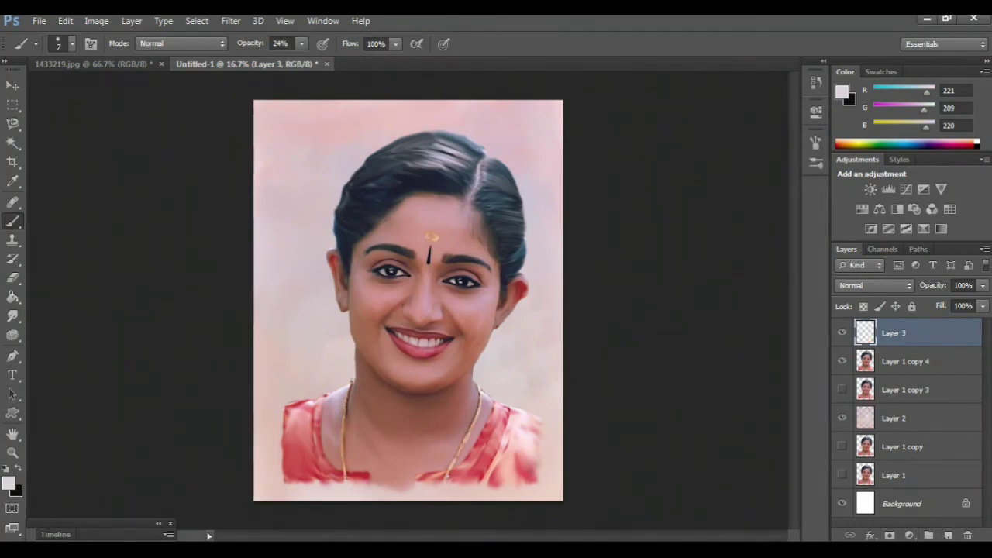
{"action": "right_click", "coordinate": [12, 221]}
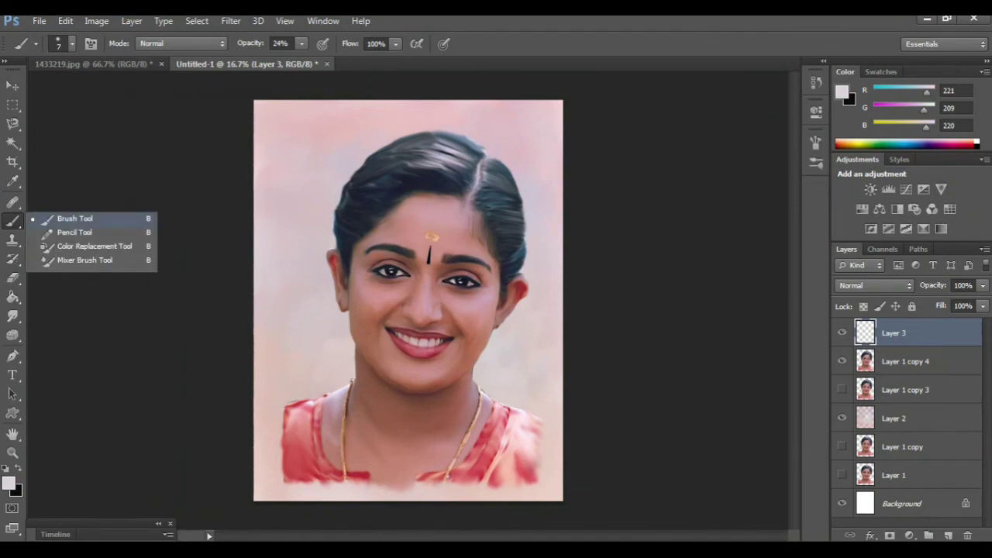
{"action": "left_click", "coordinate": [74, 232]}
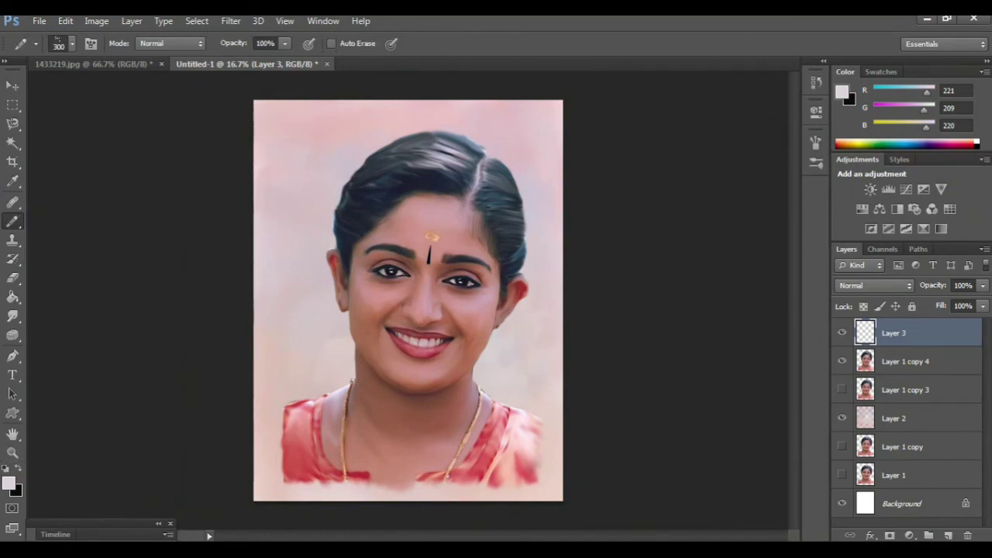
{"action": "left_click", "coordinate": [8, 484]}
{"action": "left_click", "coordinate": [594, 331]}
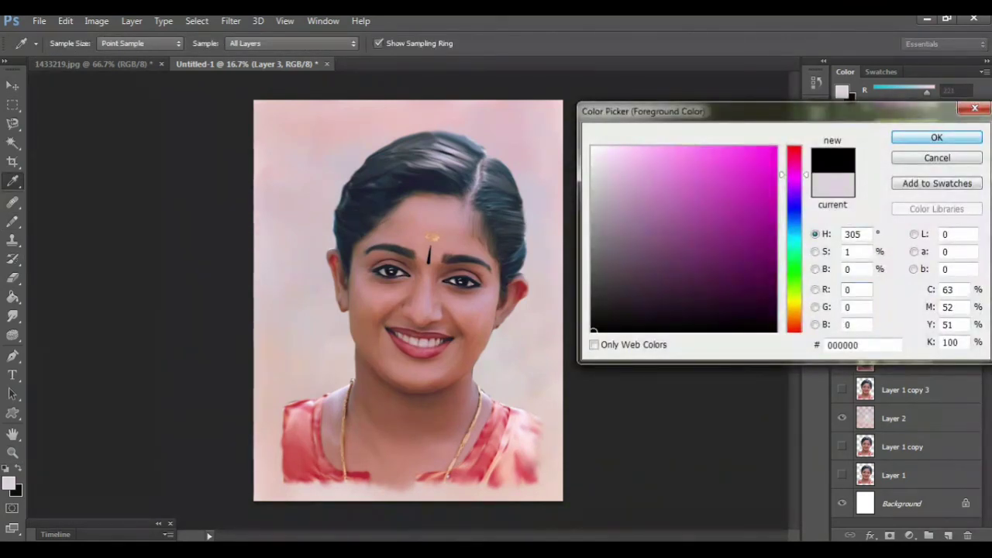
{"action": "left_click", "coordinate": [936, 137]}
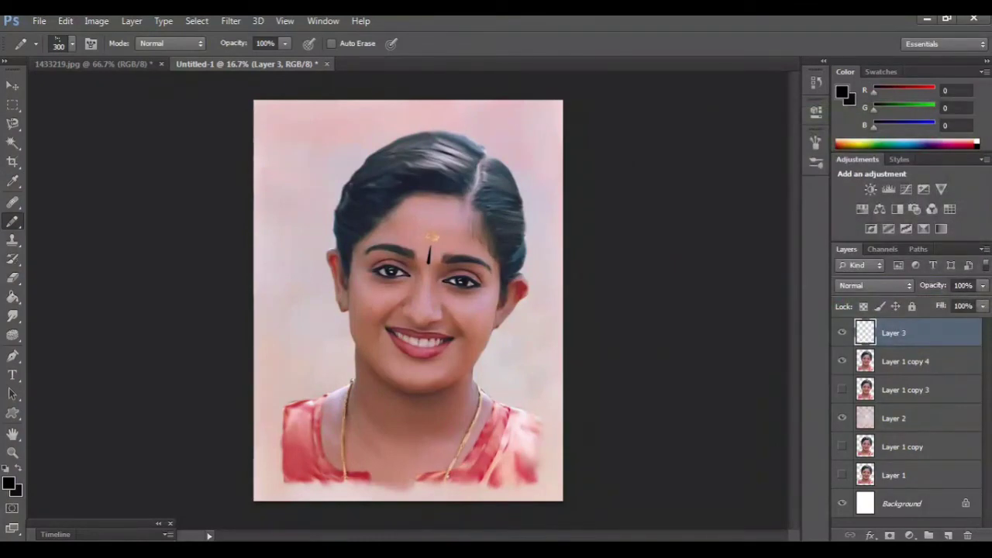
Hide the interface panels and zoom in on the portrait
{"action": "key", "text": "Tab"}
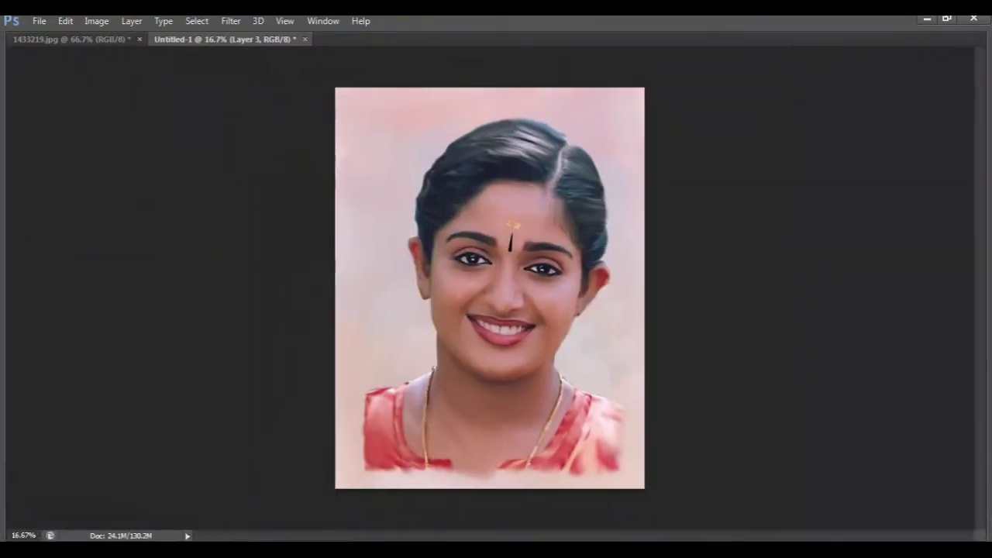
{"action": "key", "text": "ctrl+plus"}
{"action": "key", "text": "ctrl+plus"}
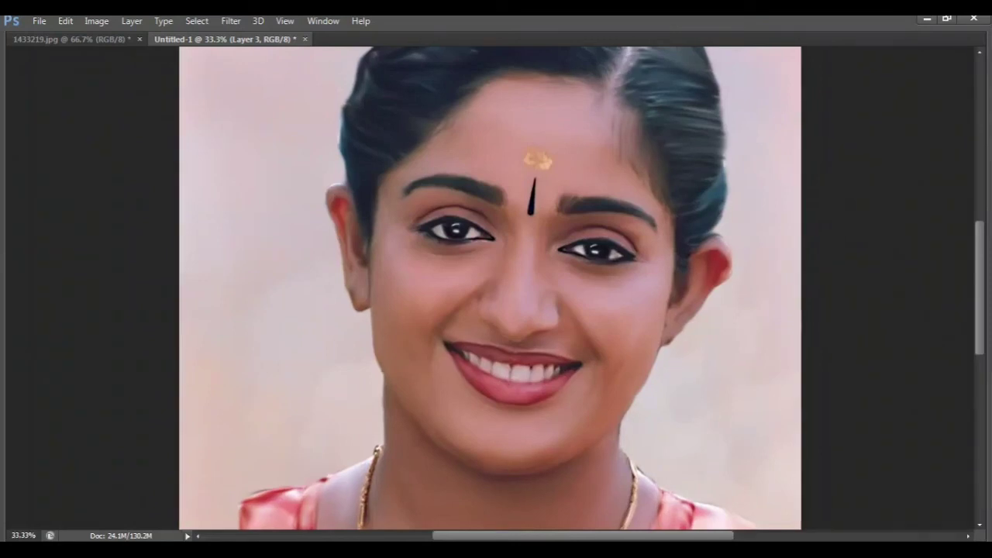
{"action": "key", "text": "ctrl+plus"}
{"action": "key", "text": "shift+Tab"}
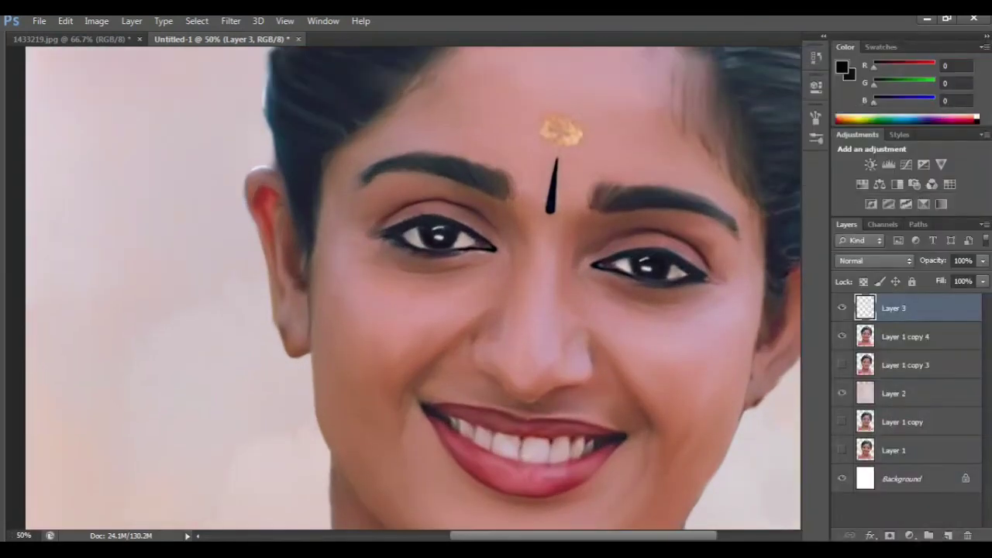
{"action": "key", "text": "shift+Tab"}
{"action": "key", "text": "shift+Tab"}
{"action": "key", "text": "Tab"}
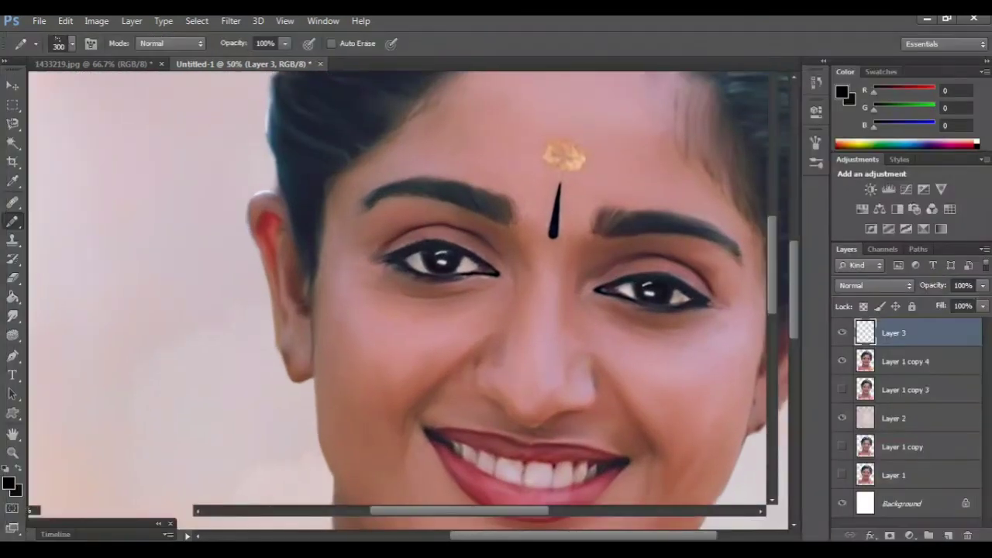
{"action": "key", "text": "Tab"}
Stamp the black handwritten signature in the canvas's bottom-right corner
{"action": "scroll", "coordinate": [496, 287], "scroll_direction": "up", "scroll_amount": 1}
{"action": "scroll", "coordinate": [496, 287], "scroll_direction": "up", "scroll_amount": 3}
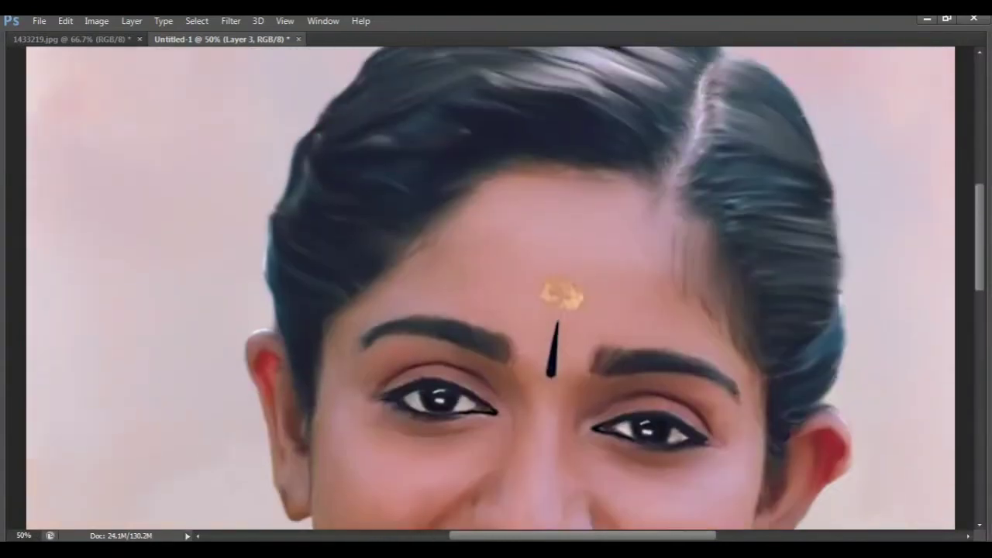
{"action": "scroll", "coordinate": [496, 286], "scroll_direction": "up", "scroll_amount": 3}
{"action": "scroll", "coordinate": [491, 287], "scroll_direction": "down", "scroll_amount": 5}
{"action": "scroll", "coordinate": [491, 287], "scroll_direction": "down", "scroll_amount": 5}
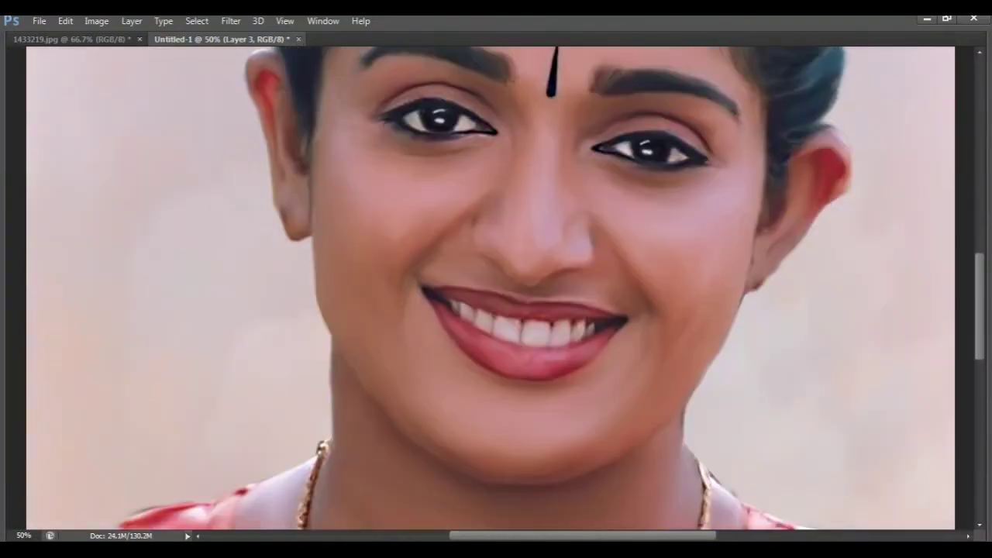
{"action": "scroll", "coordinate": [491, 286], "scroll_direction": "down", "scroll_amount": 4}
{"action": "scroll", "coordinate": [491, 287], "scroll_direction": "down", "scroll_amount": 3}
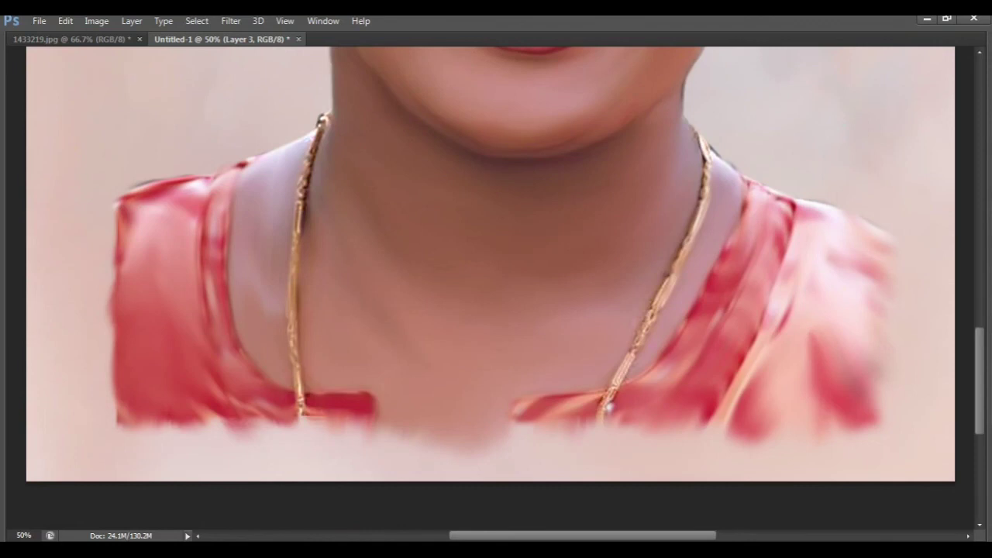
{"action": "left_click", "coordinate": [897, 456]}
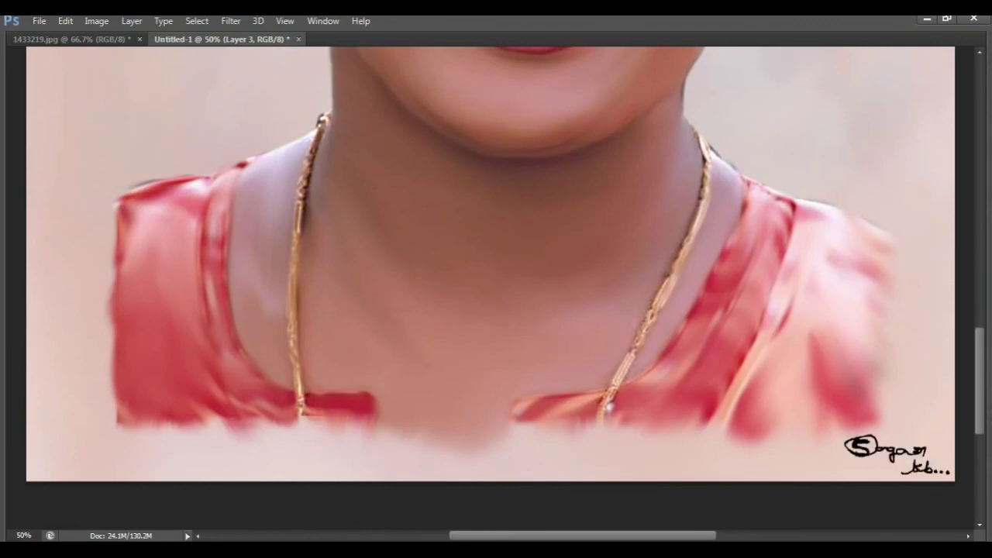
{"action": "key", "text": "ctrl+minus"}
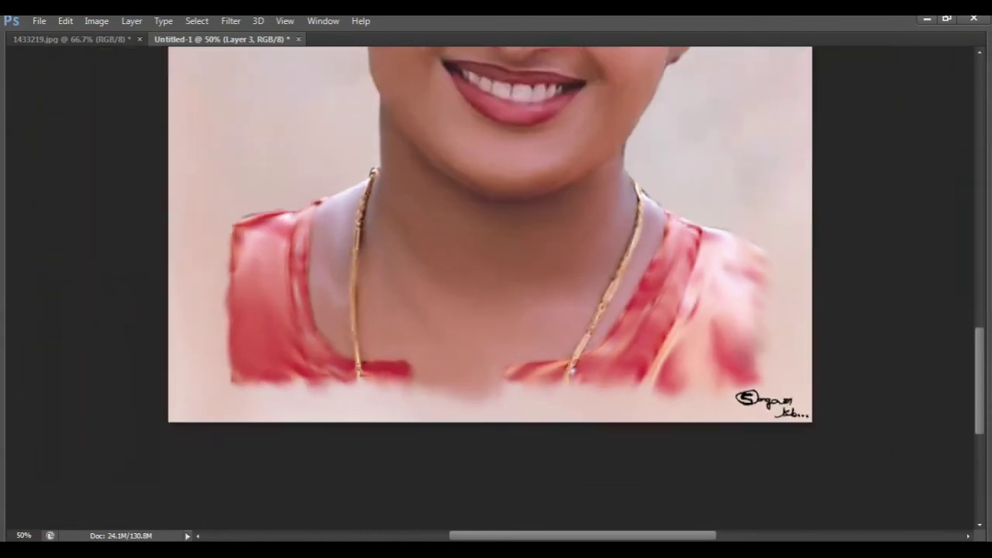